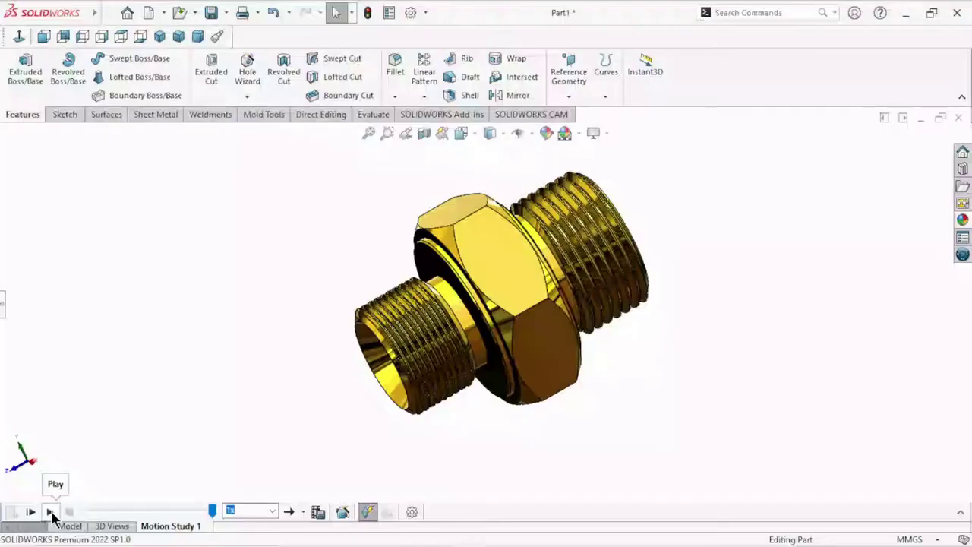
# Play Motion Study 1 to preview the finished hex union fitting.
pyautogui.click(49, 512)
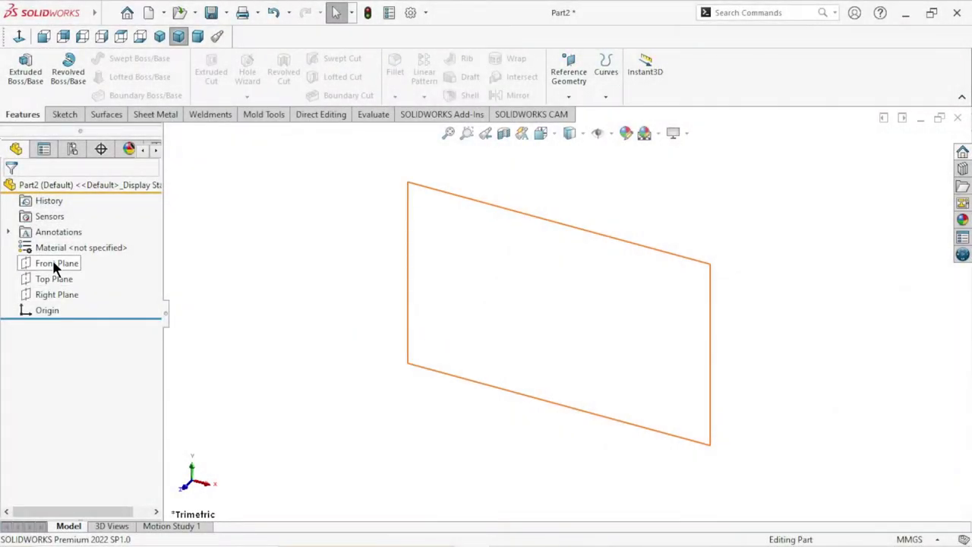
# Sketch a six-sided polygon centred on the origin on the Front Plane.
pyautogui.click(54, 262)
pyautogui.click(80, 238)
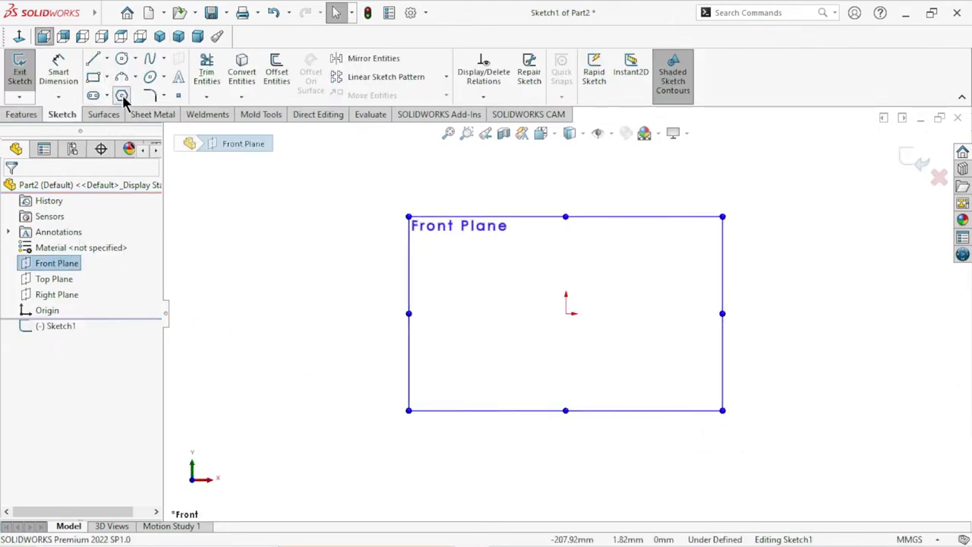
pyautogui.click(123, 97)
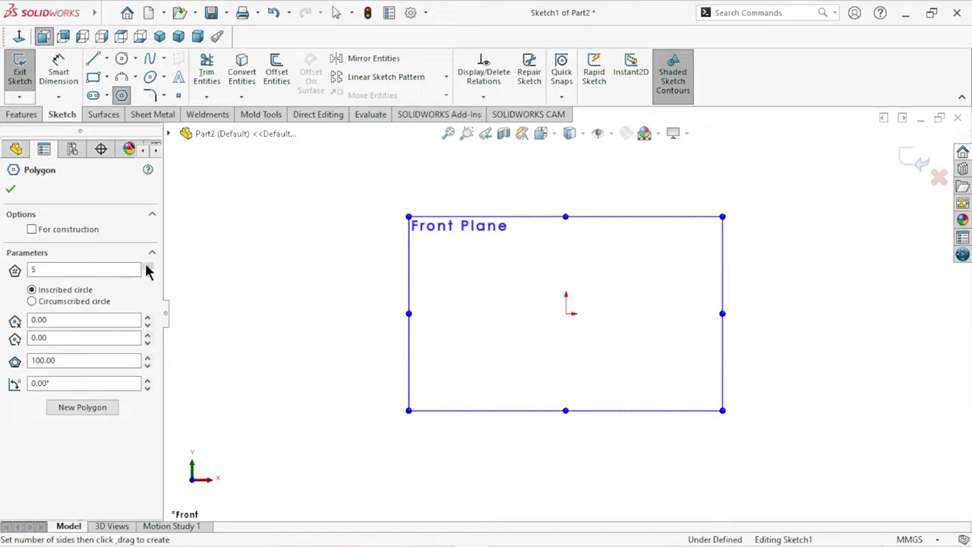
pyautogui.click(567, 313)
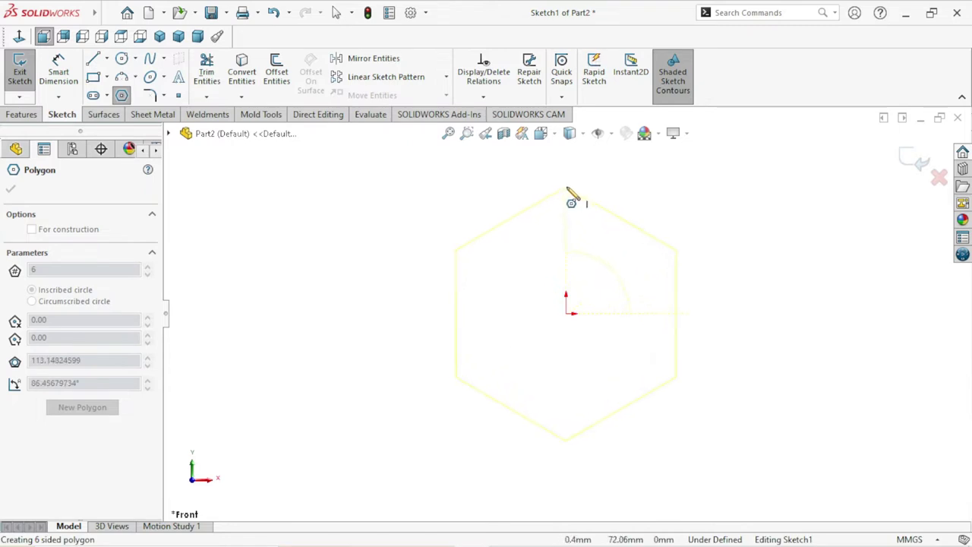
pyautogui.click(566, 187)
pyautogui.rightClick(656, 204)
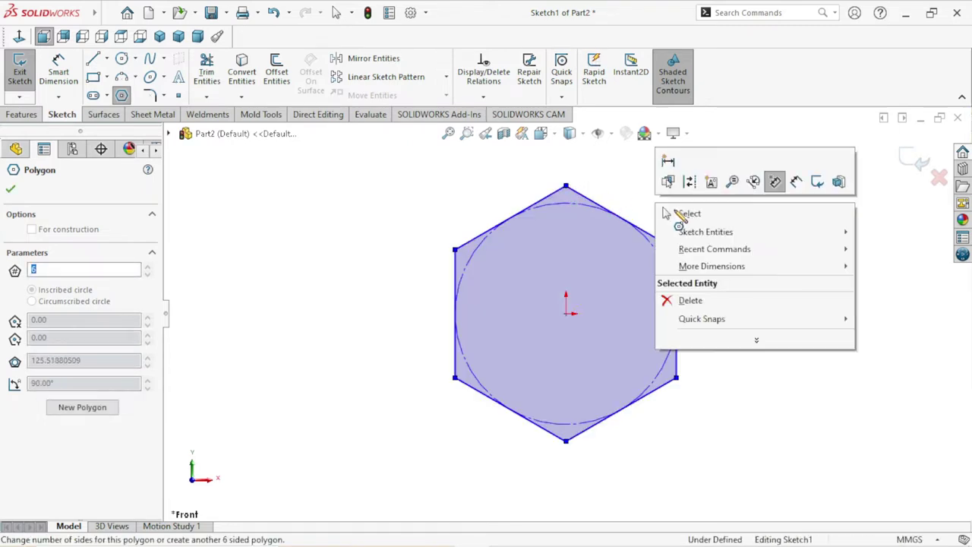
pyautogui.click(676, 214)
# Dimension the hexagon to 28 mm across the flats.
pyautogui.click(59, 69)
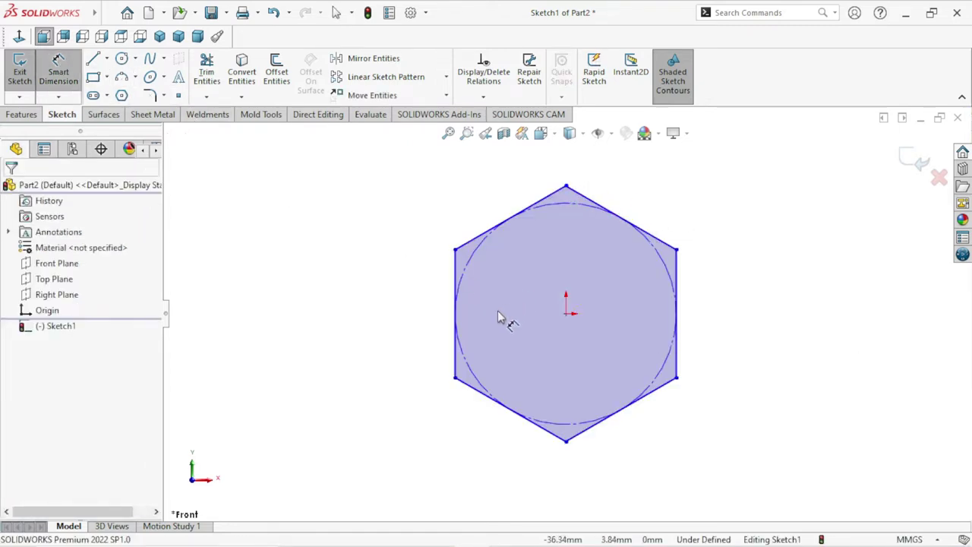
pyautogui.click(677, 348)
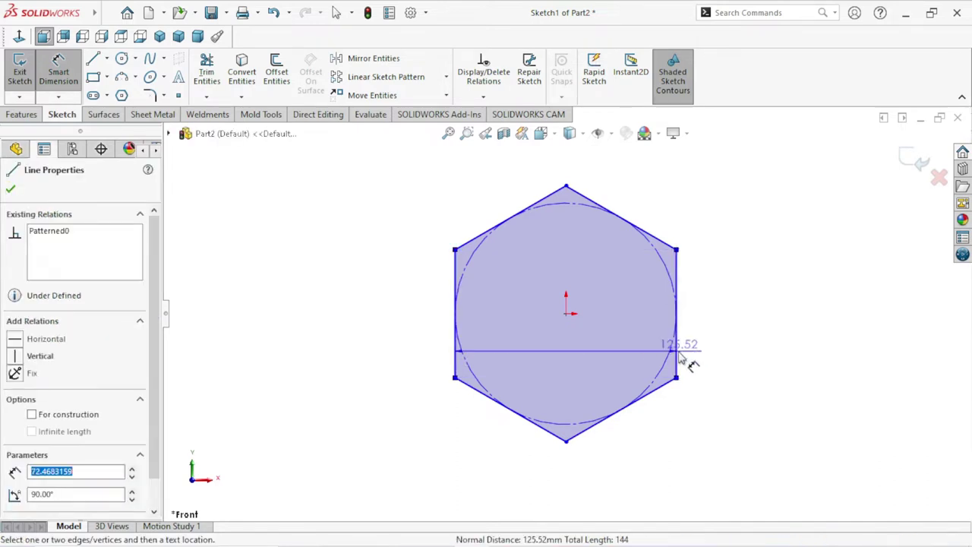
pyautogui.click(580, 472)
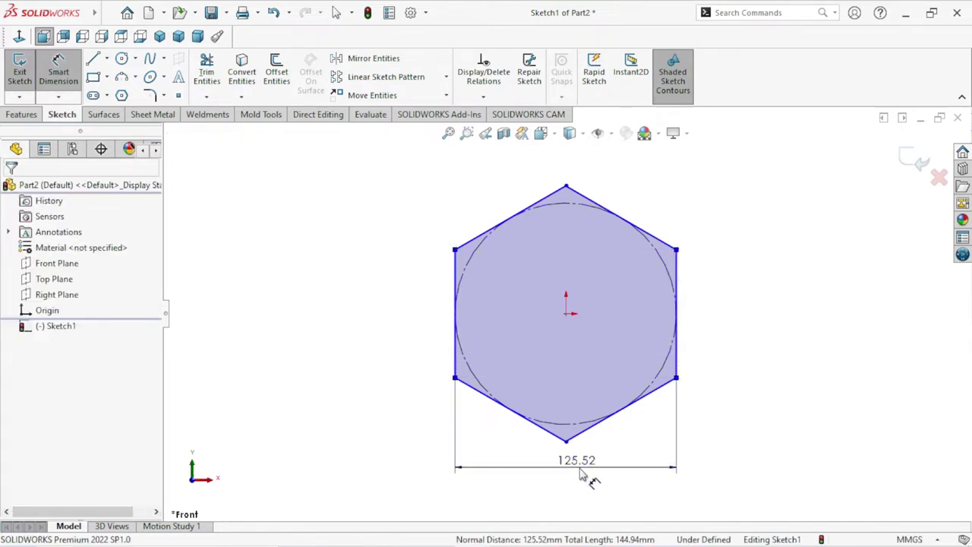
pyautogui.write('28')
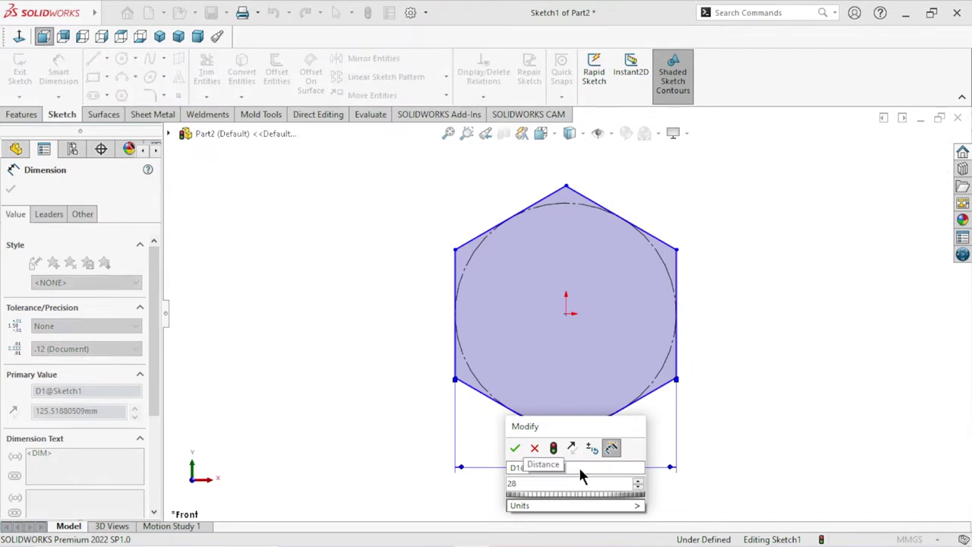
pyautogui.click(515, 448)
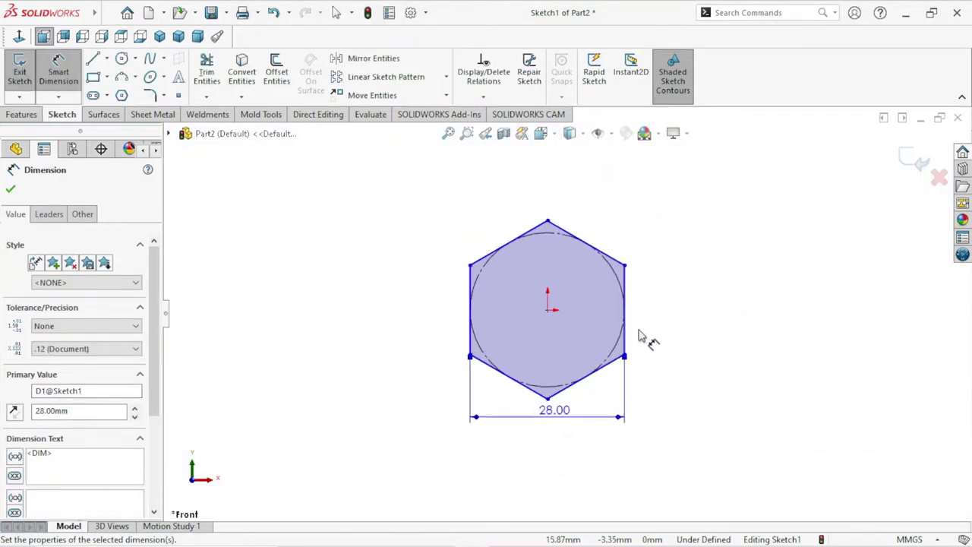
pyautogui.scroll(-1, 642, 334)
pyautogui.moveTo(539, 430); pyautogui.dragTo(534, 448)
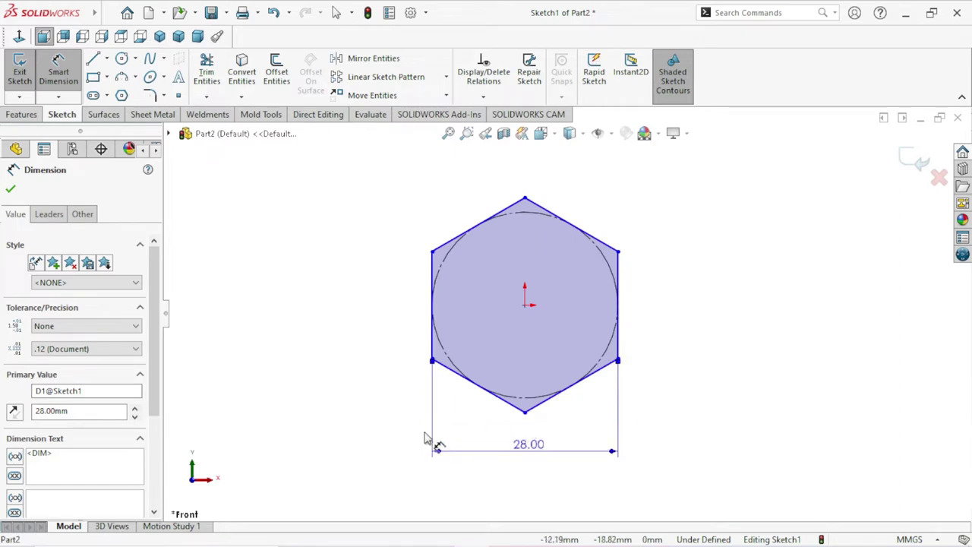
pyautogui.click(11, 189)
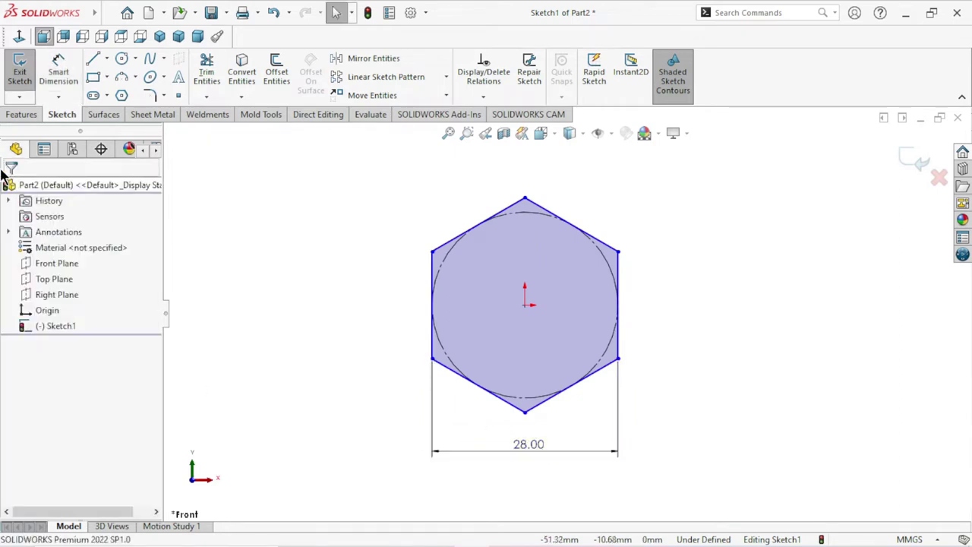
# Extrude the hexagon 12 mm Mid Plane into Boss-Extrude1.
pyautogui.click(23, 116)
pyautogui.click(25, 72)
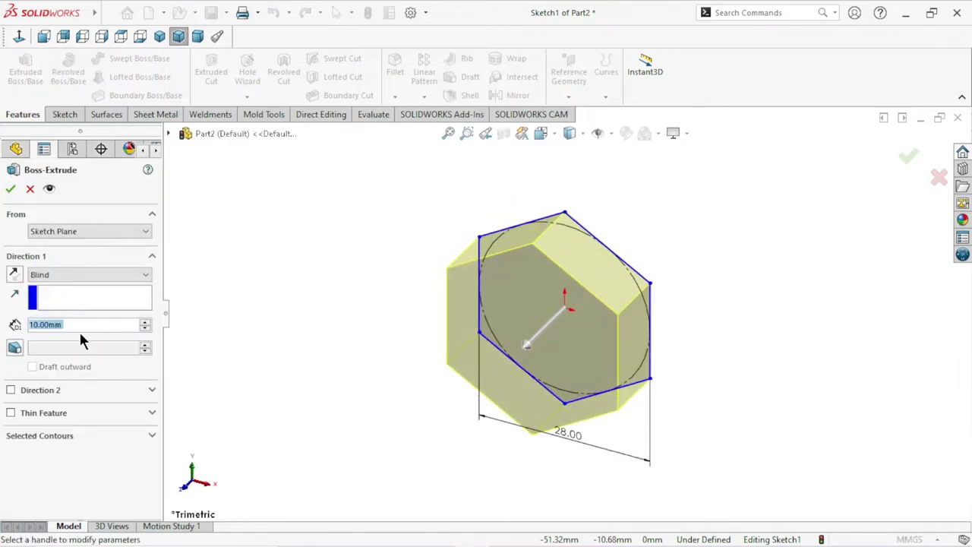
pyautogui.write('12')
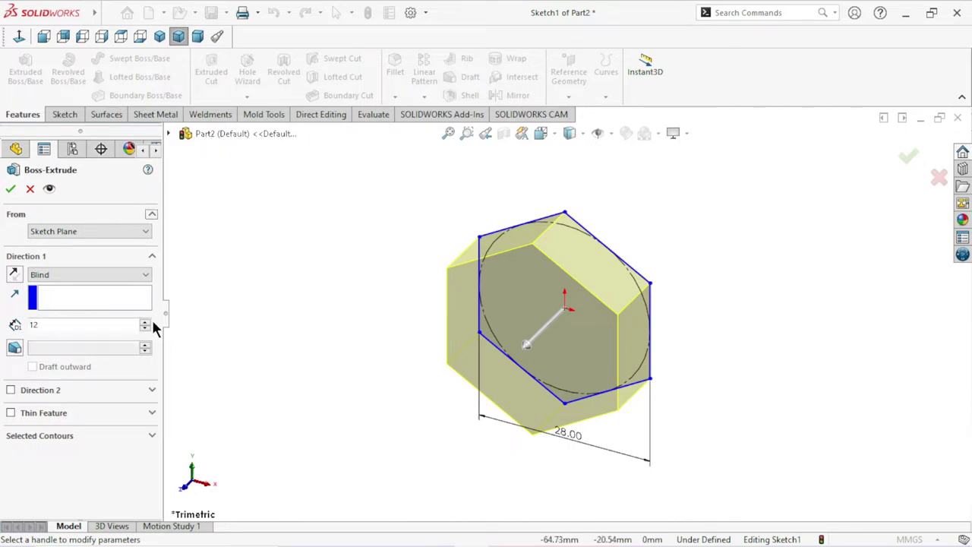
pyautogui.press('Return')
pyautogui.click(91, 274)
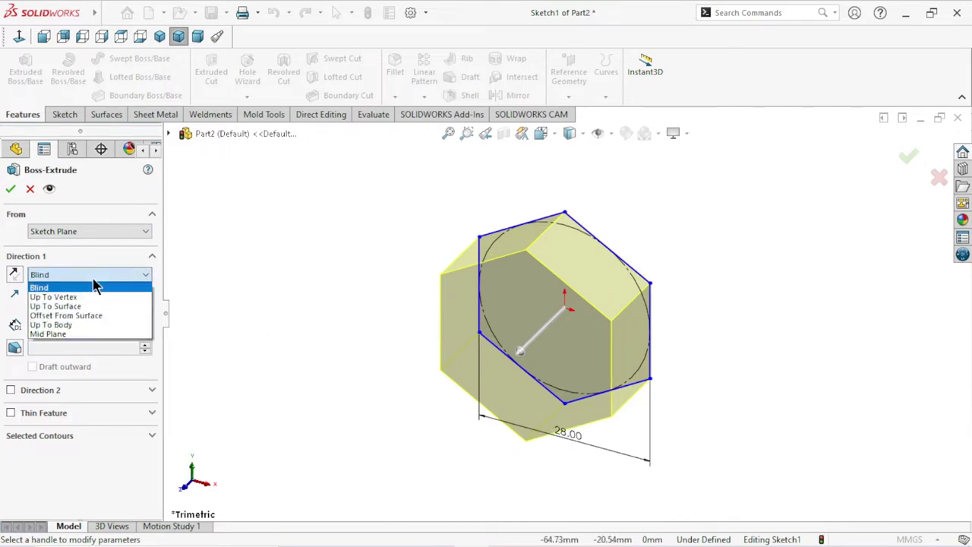
pyautogui.click(68, 335)
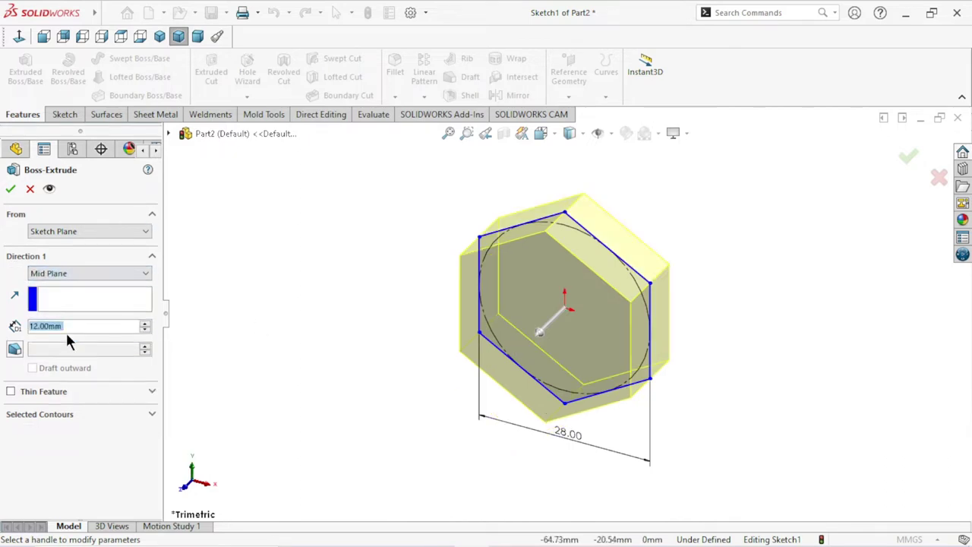
pyautogui.click(10, 189)
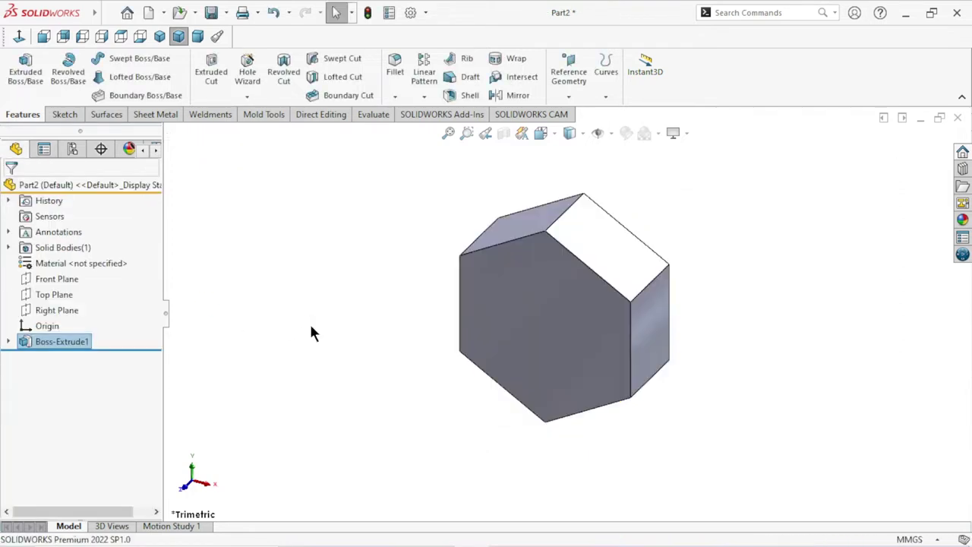
pyautogui.click(569, 346)
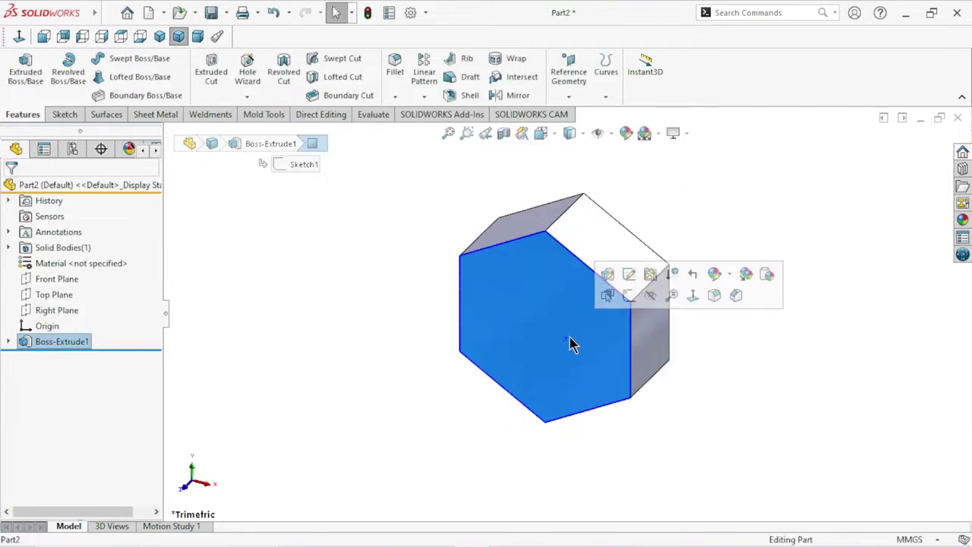
# Sketch a circle centred on the origin on the hex front face.
pyautogui.click(634, 284)
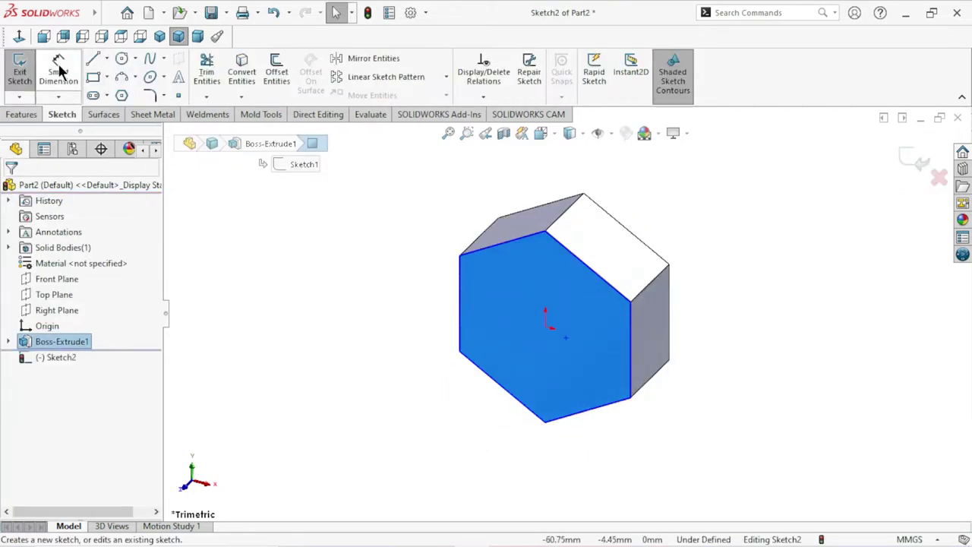
pyautogui.click(21, 40)
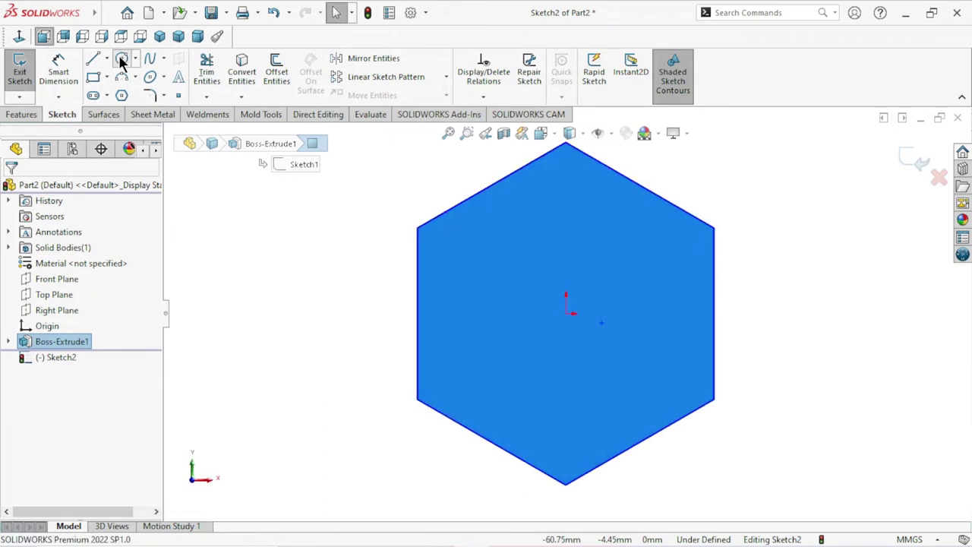
pyautogui.click(120, 60)
pyautogui.click(567, 313)
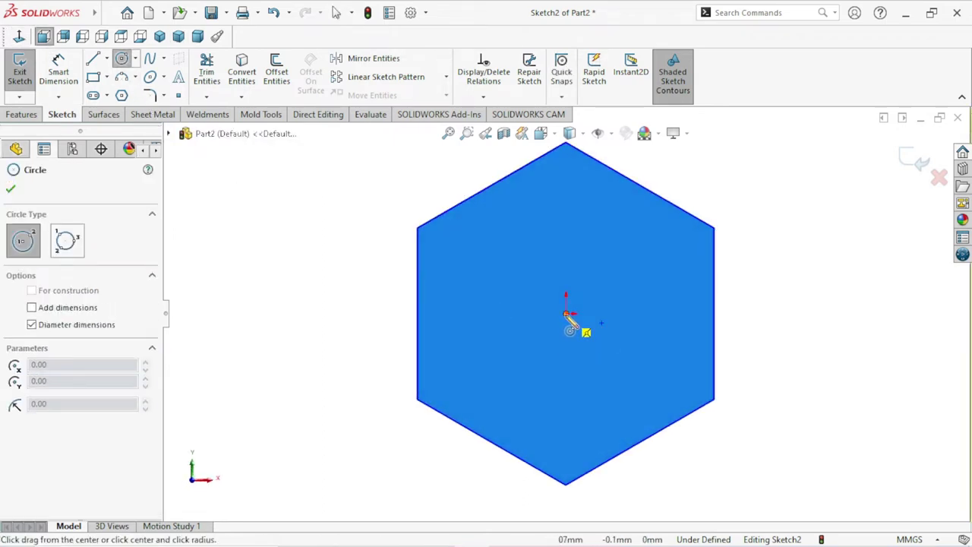
pyautogui.click(650, 259)
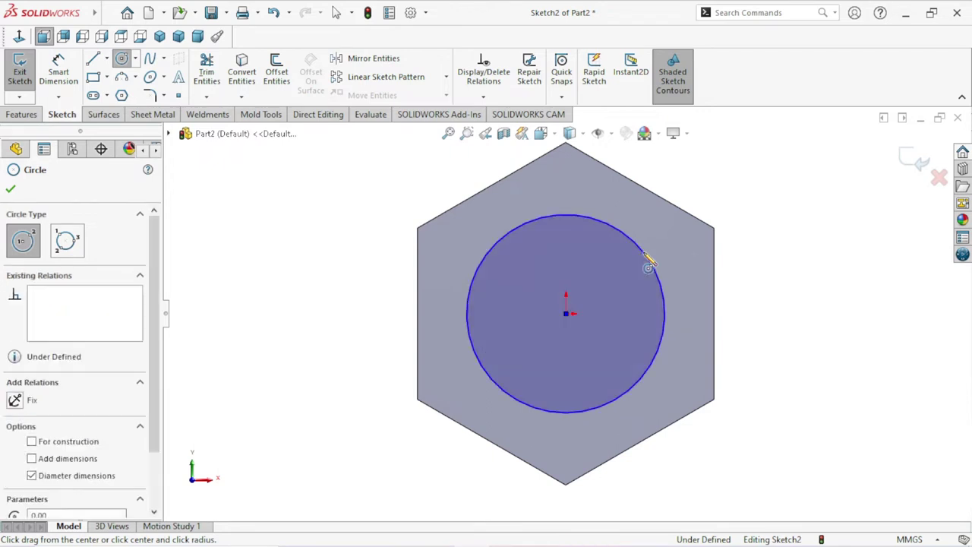
pyautogui.rightClick(671, 249)
pyautogui.click(681, 258)
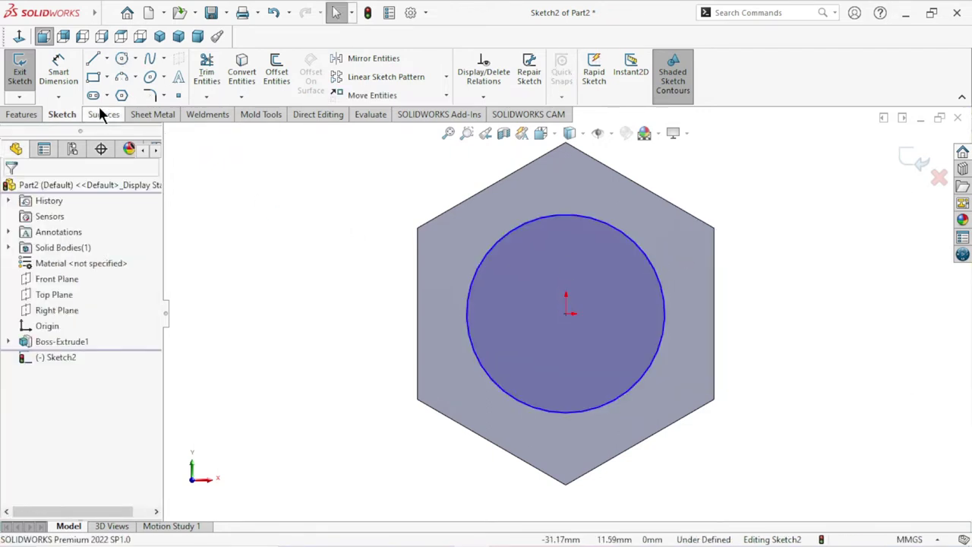
# Dimension the circle to a 17 mm diameter.
pyautogui.click(69, 82)
pyautogui.click(668, 325)
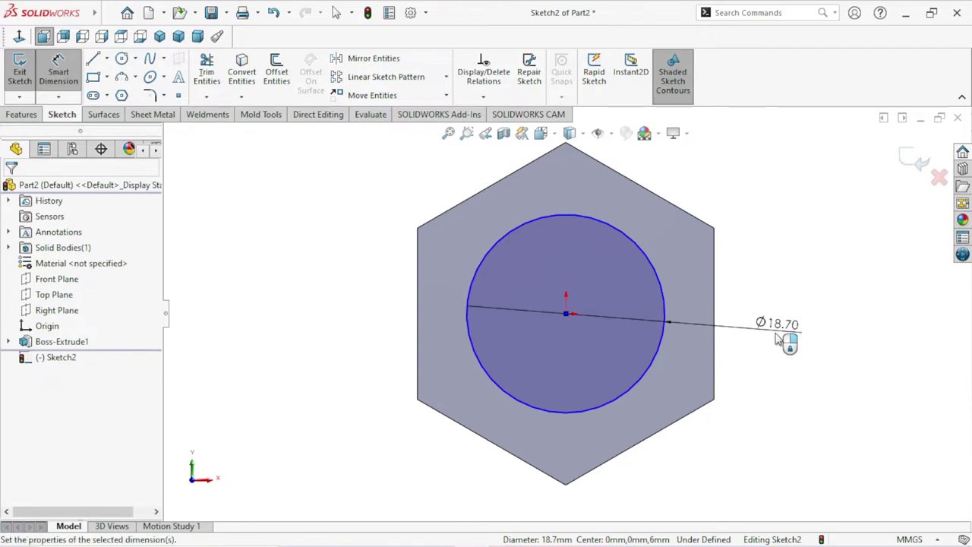
pyautogui.click(783, 339)
pyautogui.write('17')
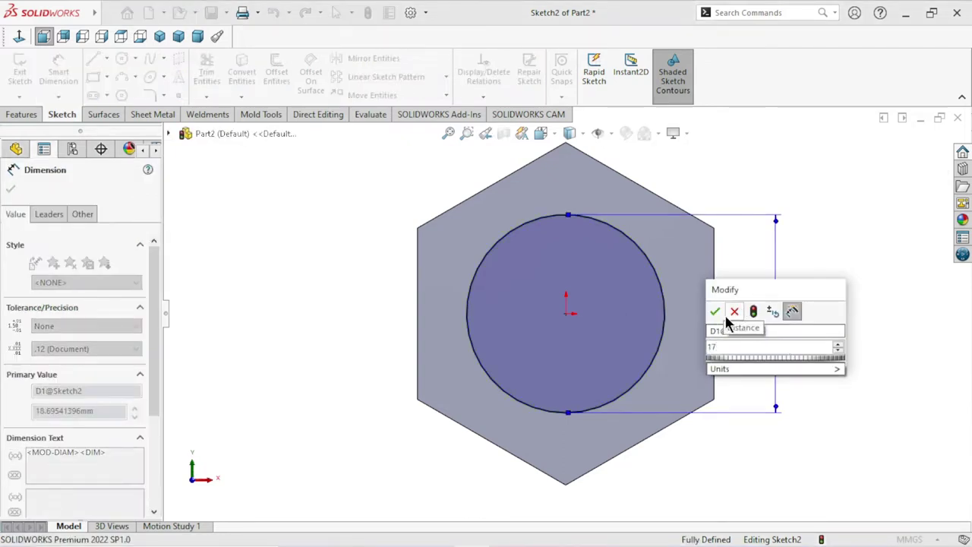
pyautogui.click(714, 311)
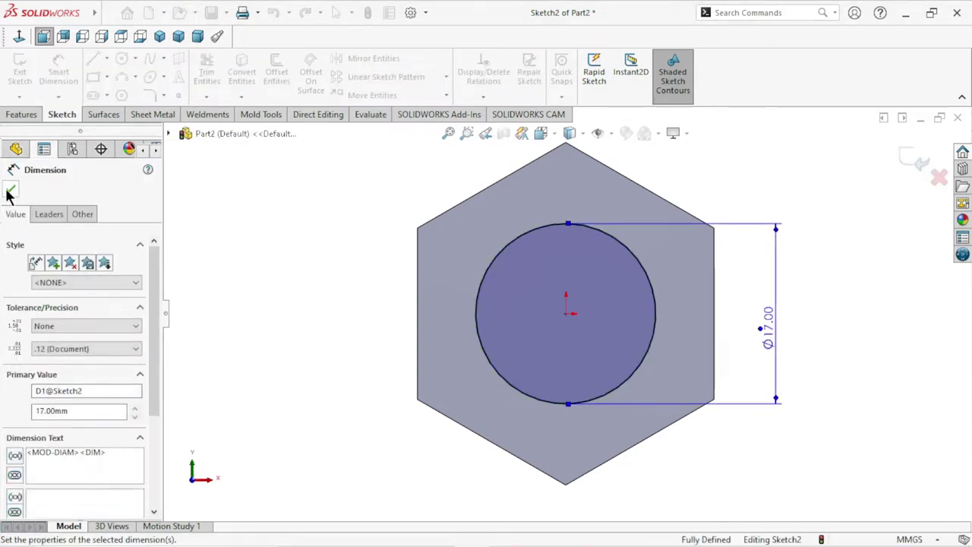
pyautogui.click(10, 190)
# Extrude the Ø17 circle 13 mm Blind as Boss-Extrude2.
pyautogui.click(19, 115)
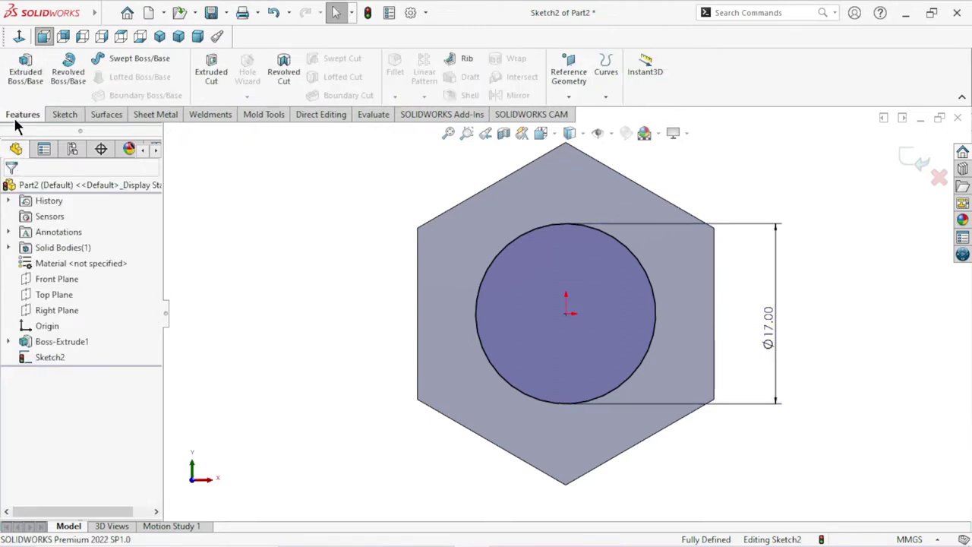
pyautogui.click(35, 85)
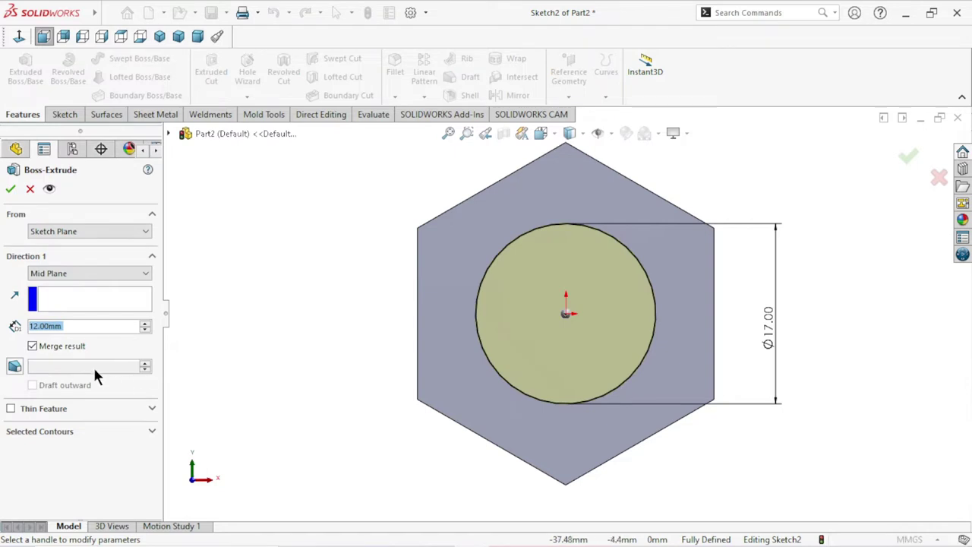
pyautogui.write('12')
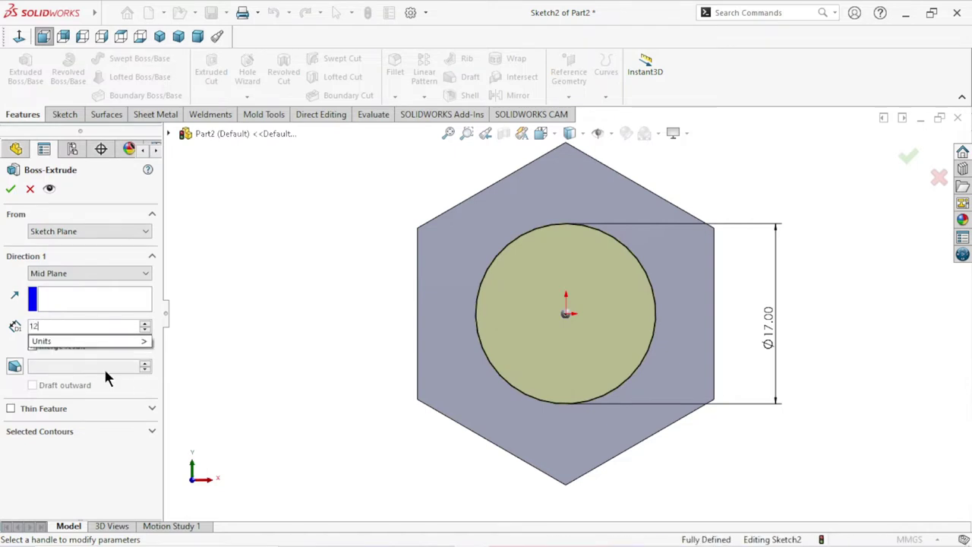
pyautogui.press('Escape')
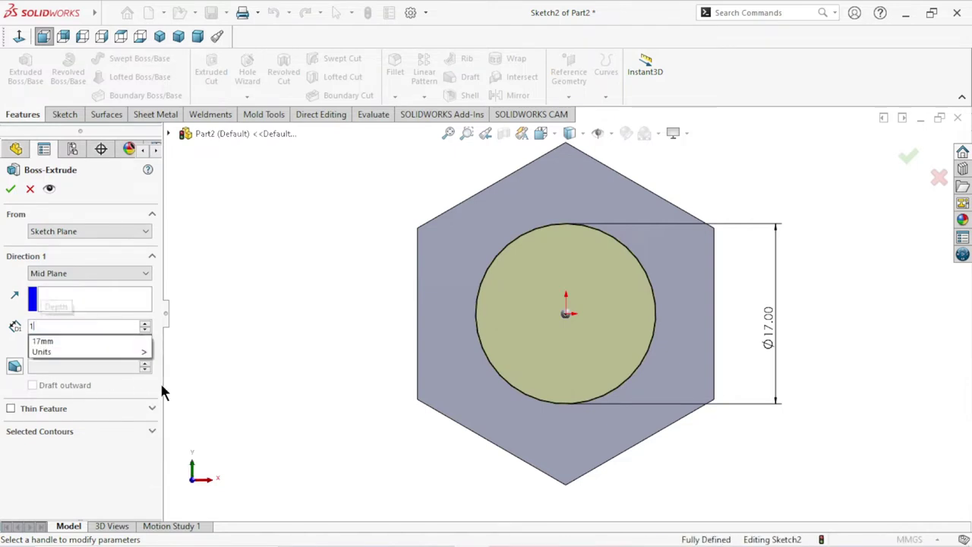
pyautogui.write('3')
pyautogui.press('Return')
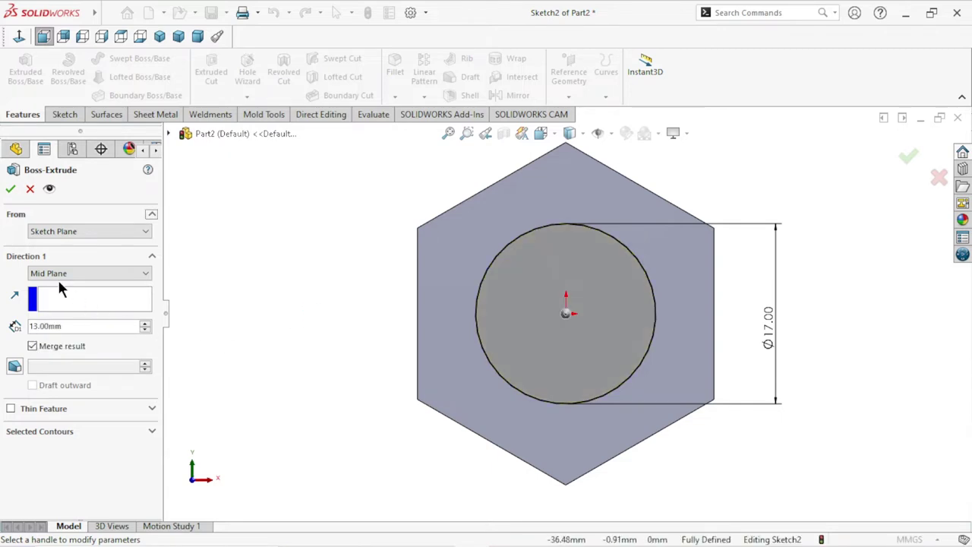
pyautogui.click(61, 272)
pyautogui.click(42, 287)
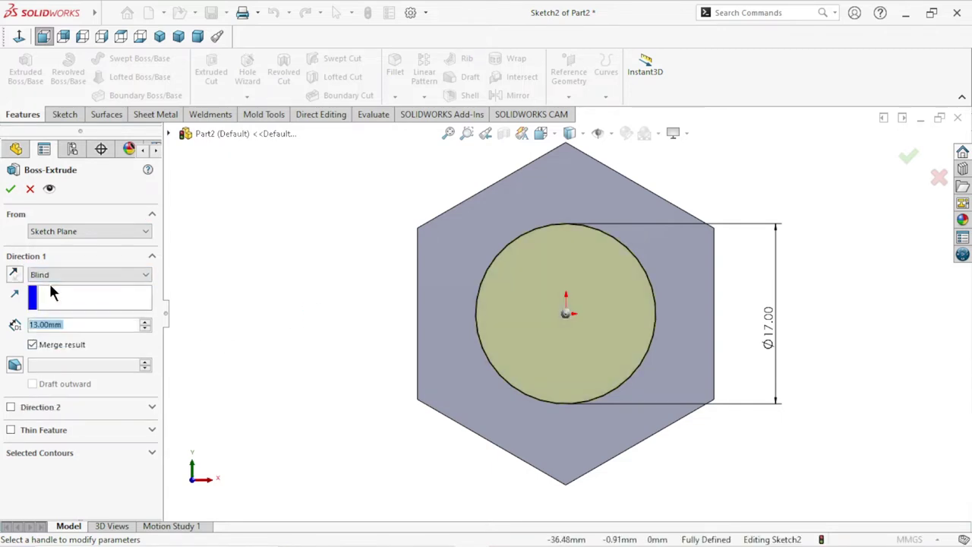
pyautogui.click(10, 189)
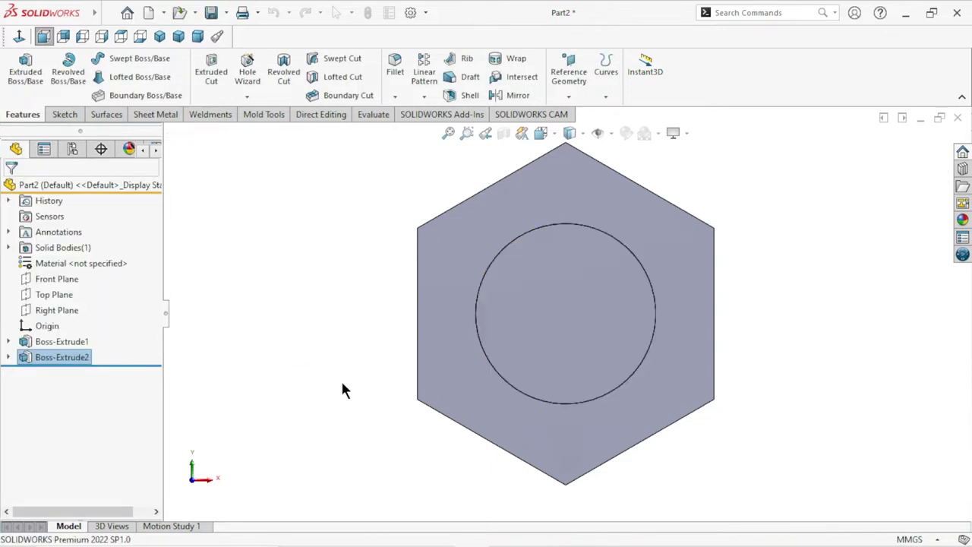
pyautogui.scroll(3, 685, 377)
# Sketch a circle centred on the origin on the hex's opposite end face.
pyautogui.moveTo(685, 377); pyautogui.dragTo(616, 341, button='middle')
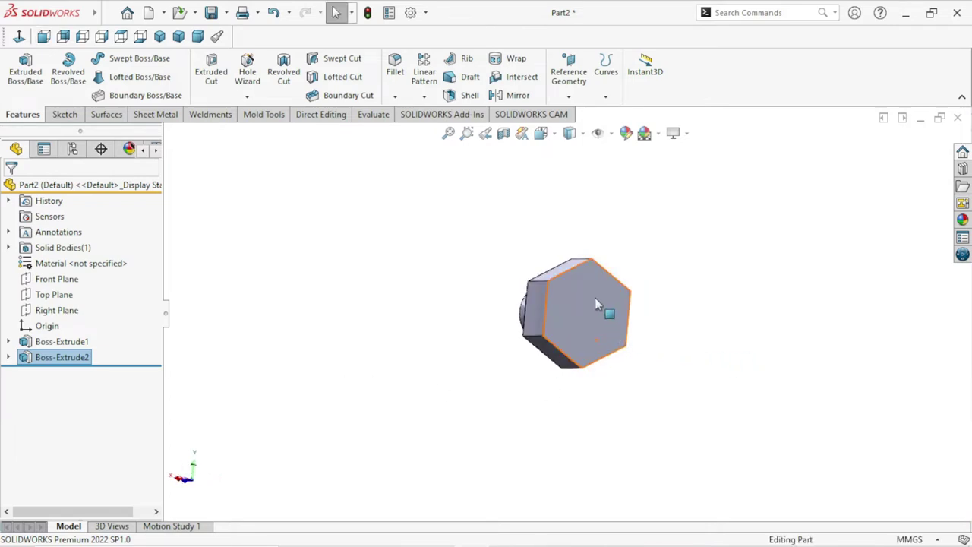
pyautogui.click(593, 296)
pyautogui.click(655, 253)
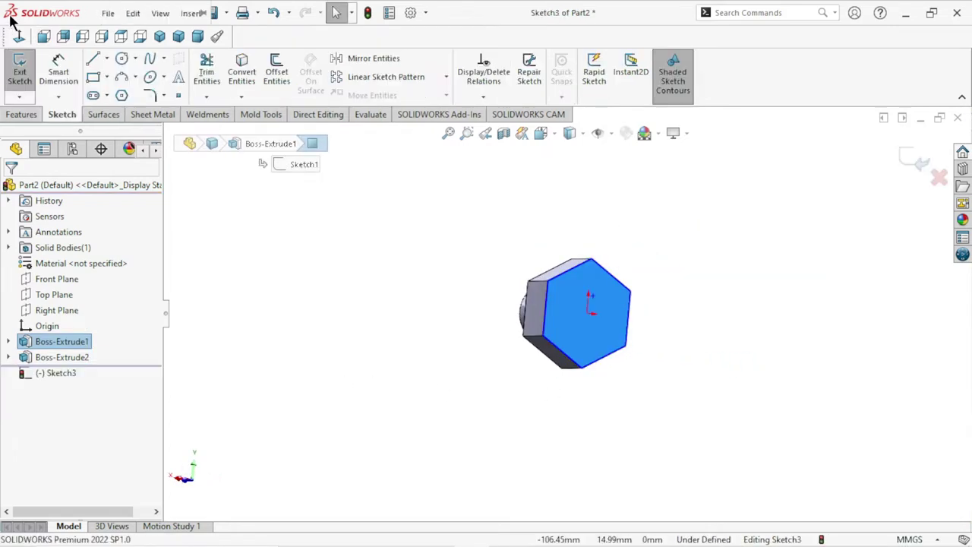
pyautogui.click(121, 58)
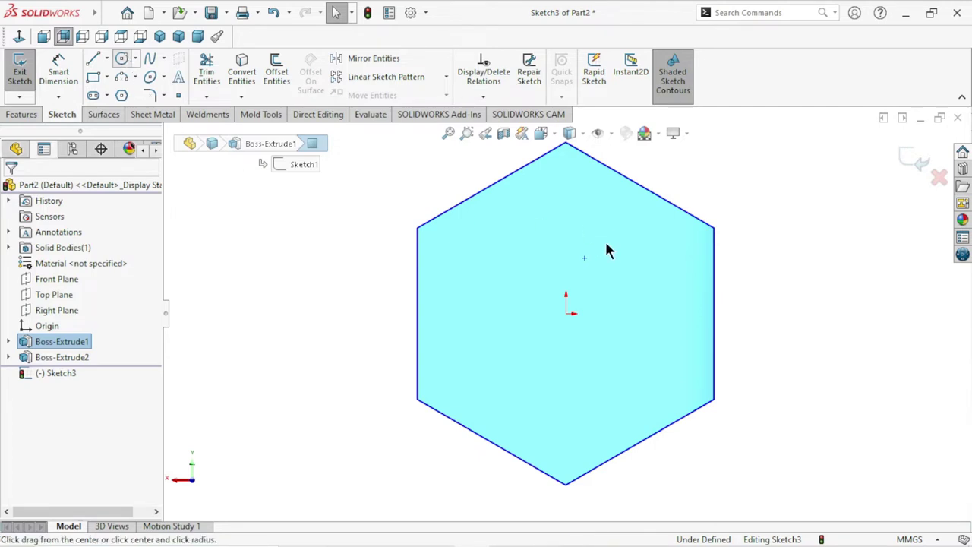
pyautogui.click(566, 313)
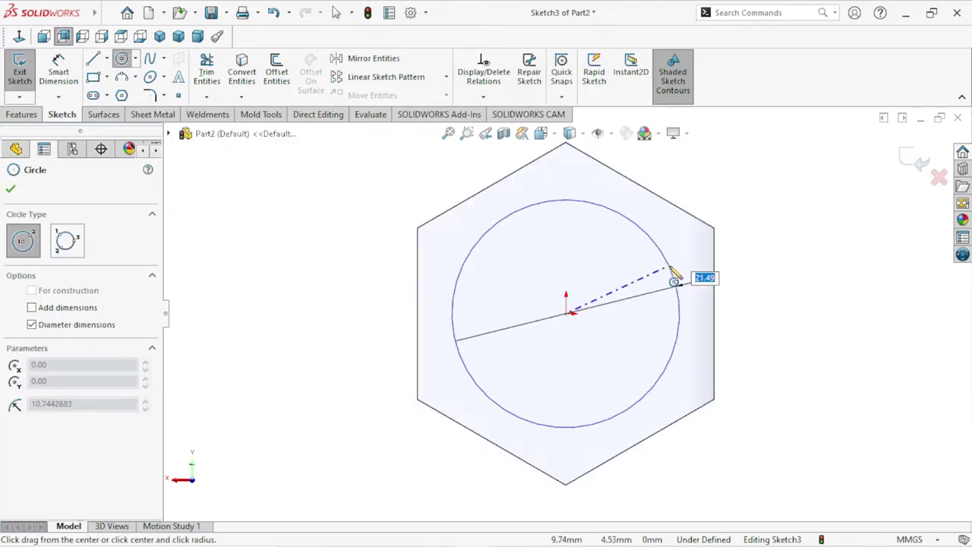
pyautogui.click(674, 272)
pyautogui.rightClick(747, 258)
pyautogui.click(762, 258)
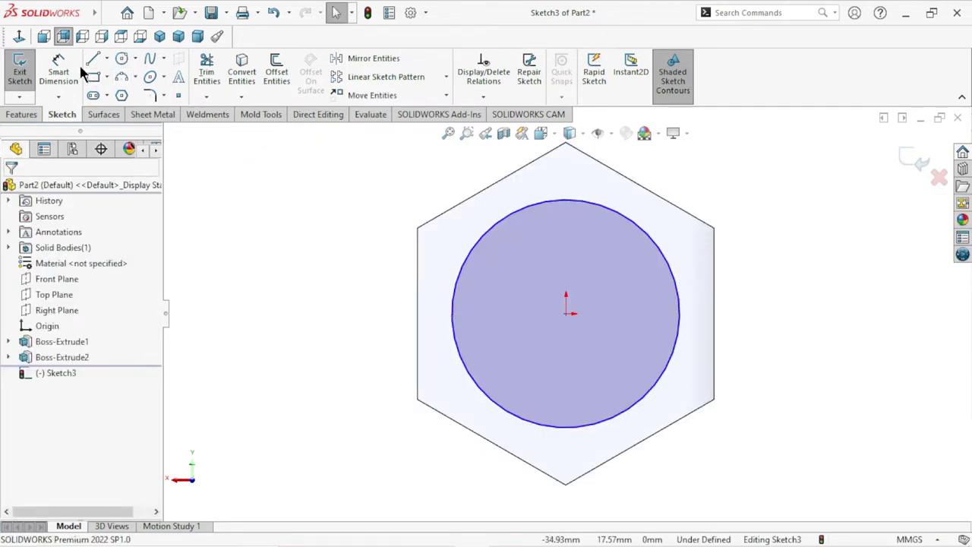
# Dimension the circle to a 21 mm diameter.
pyautogui.click(678, 310)
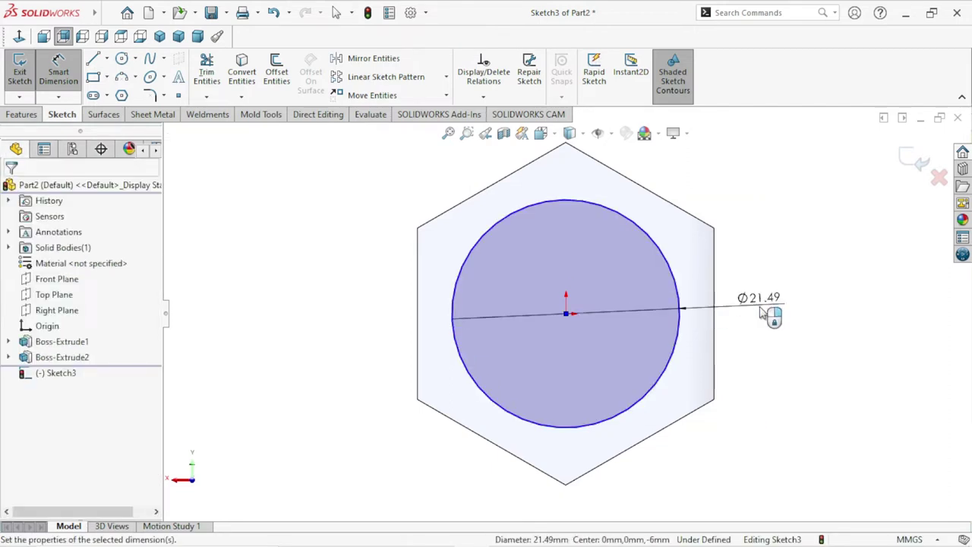
pyautogui.click(762, 313)
pyautogui.write('21')
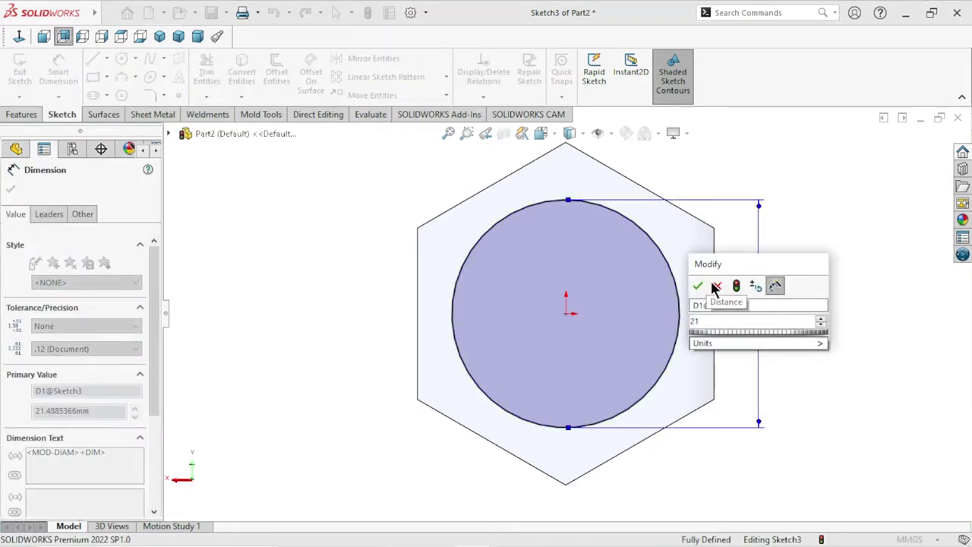
pyautogui.click(697, 285)
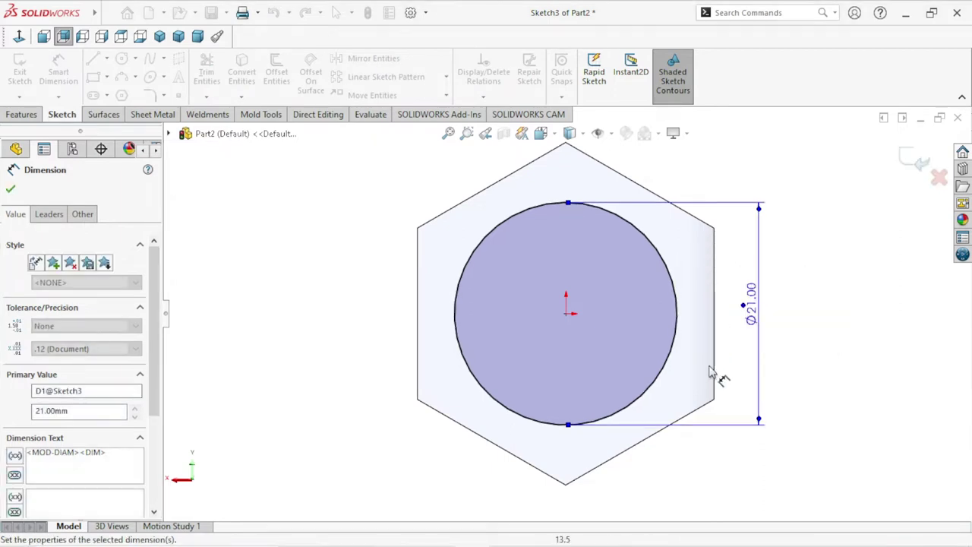
pyautogui.click(11, 189)
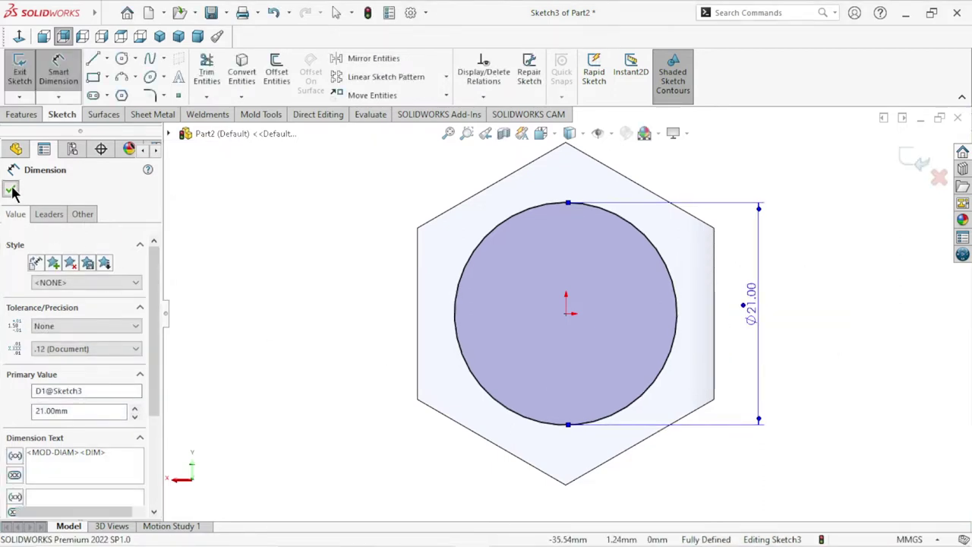
pyautogui.click(22, 114)
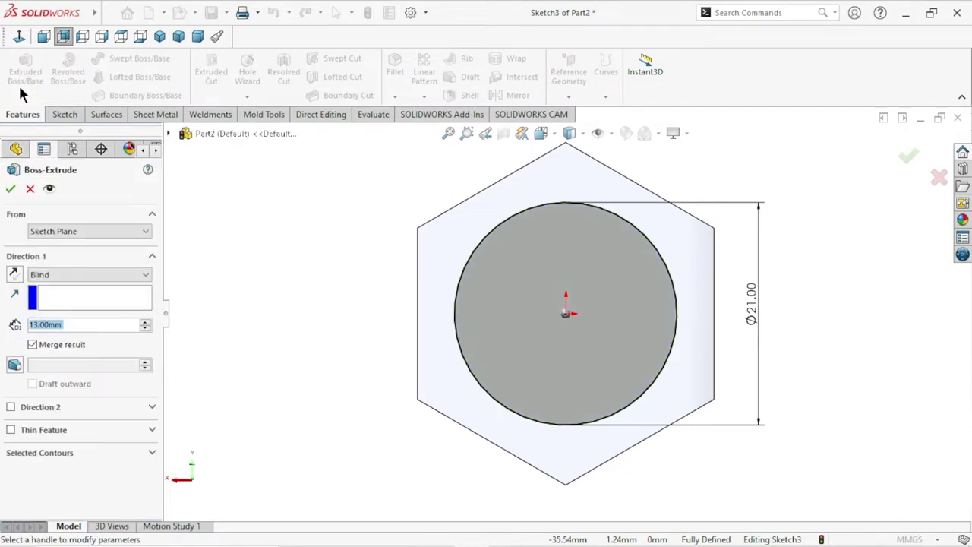
# Extrude the Ø21 circle to a 13 mm Blind depth as Boss-Extrude3.
pyautogui.write('13')
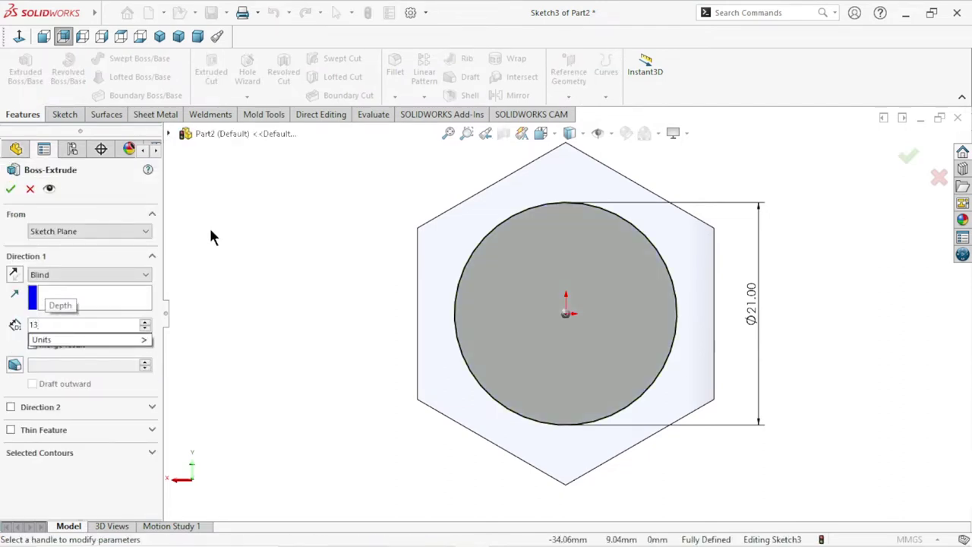
pyautogui.press('Return')
pyautogui.click(88, 270)
pyautogui.click(77, 279)
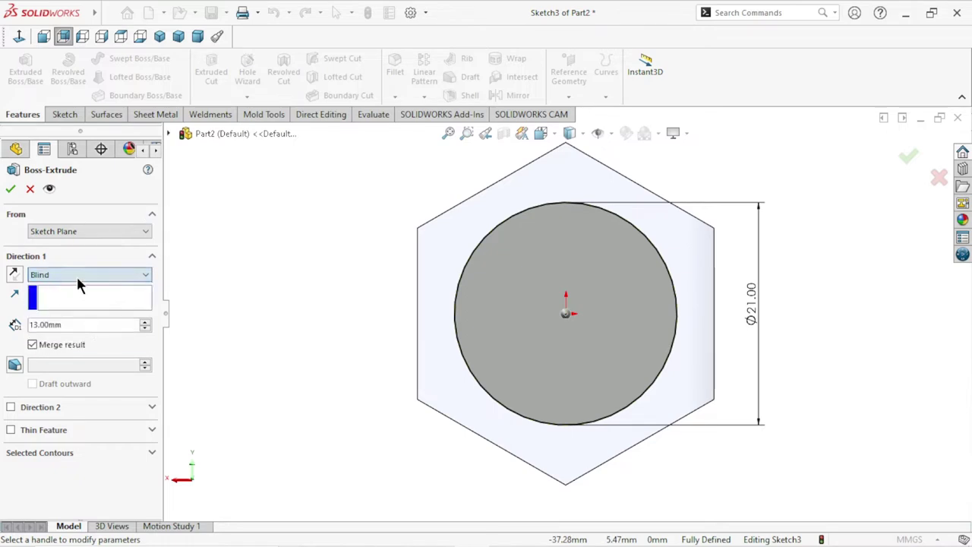
pyautogui.click(11, 190)
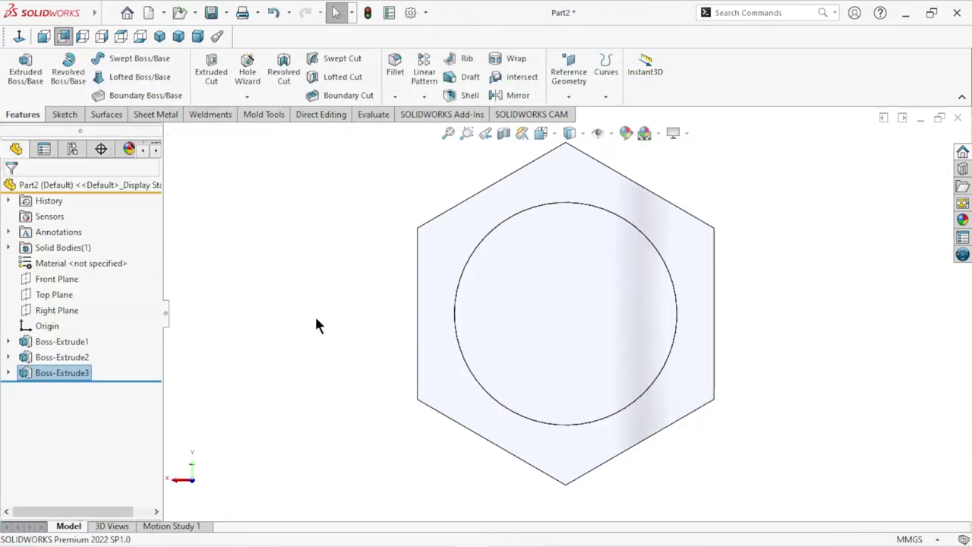
pyautogui.scroll(3, 327, 323)
pyautogui.moveTo(329, 325)
pyautogui.mouseDown(button='middle')
pyautogui.moveTo(416, 398)
pyautogui.moveTo(380, 367)
pyautogui.moveTo(379, 243)
pyautogui.moveTo(349, 223)
pyautogui.moveTo(282, 272)
pyautogui.moveTo(238, 265)
pyautogui.moveTo(223, 238)
pyautogui.moveTo(382, 325)
pyautogui.moveTo(364, 336)
pyautogui.mouseUp(button='middle')
# Sketch a circle centred on the origin on the Ø21 boss end face.
pyautogui.click(604, 366)
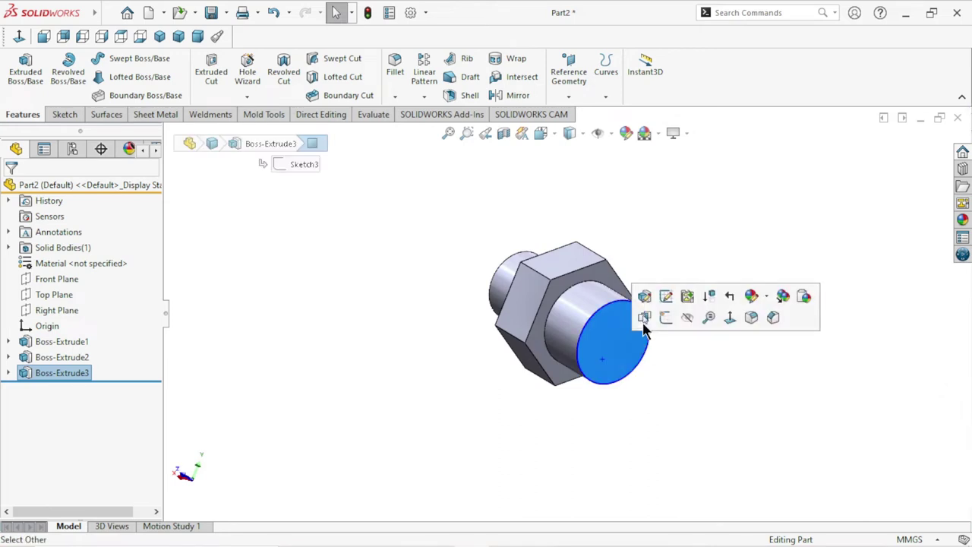
pyautogui.click(671, 319)
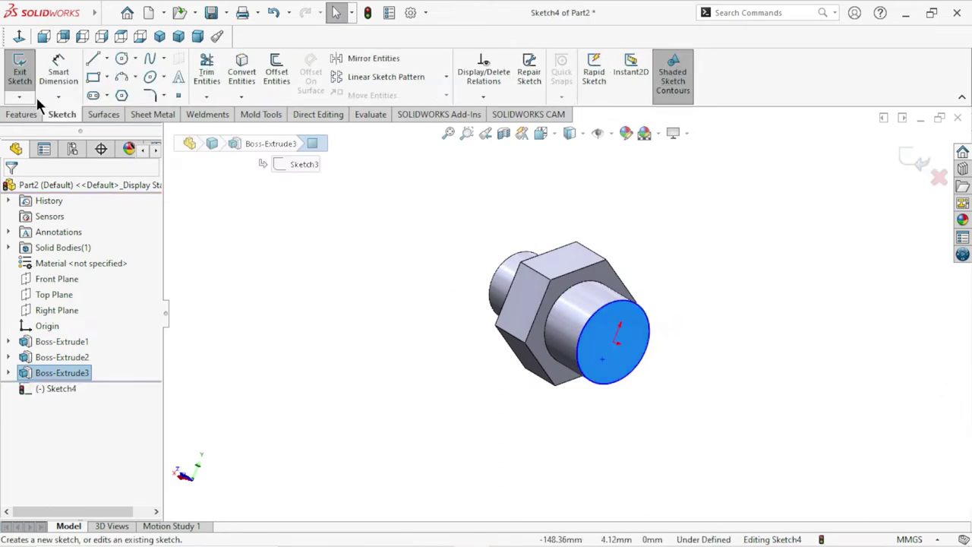
pyautogui.click(122, 59)
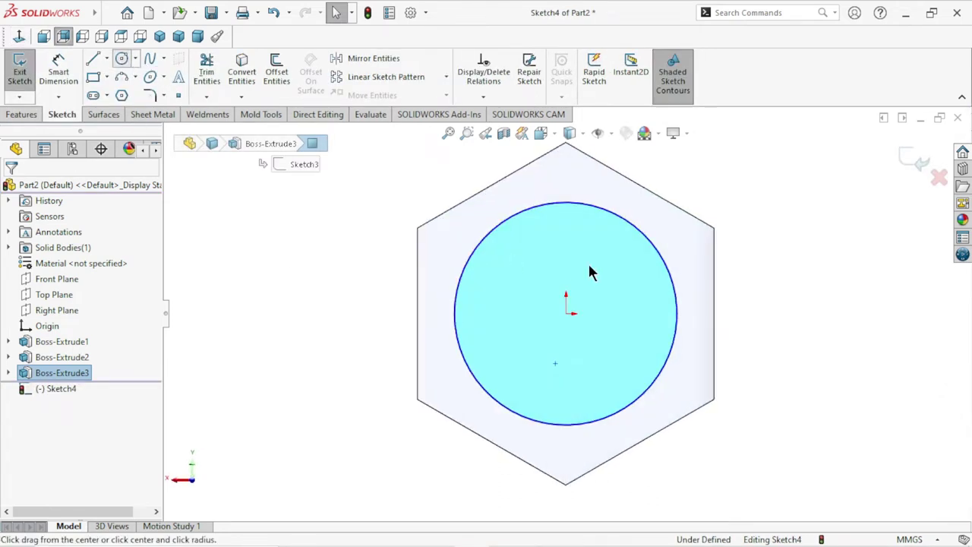
pyautogui.click(565, 312)
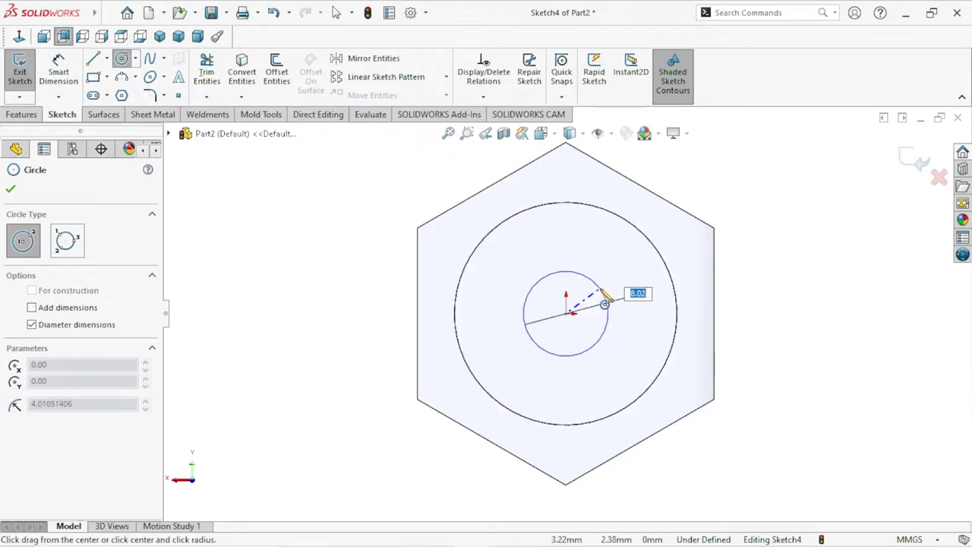
pyautogui.click(633, 284)
pyautogui.rightClick(755, 278)
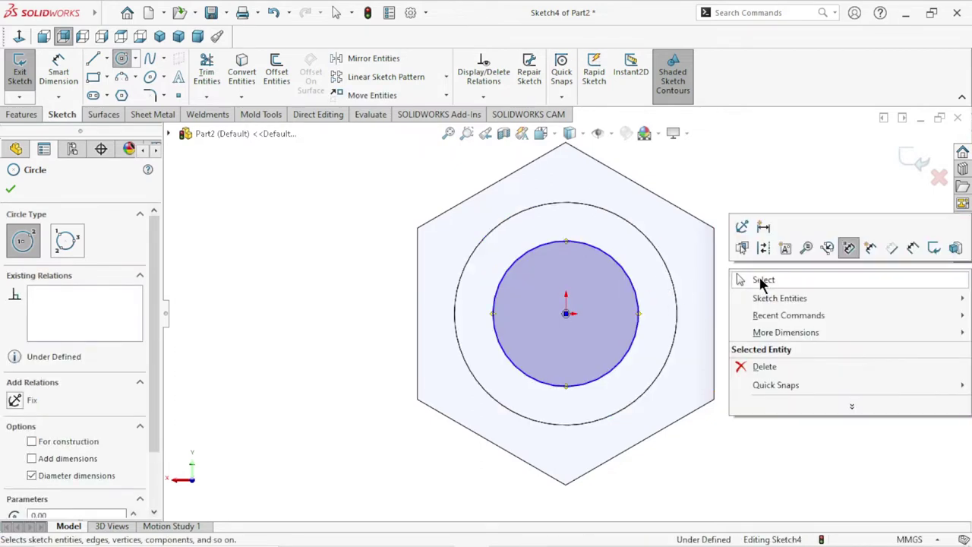
pyautogui.click(762, 280)
# Dimension the circle to a 12 mm diameter.
pyautogui.click(58, 72)
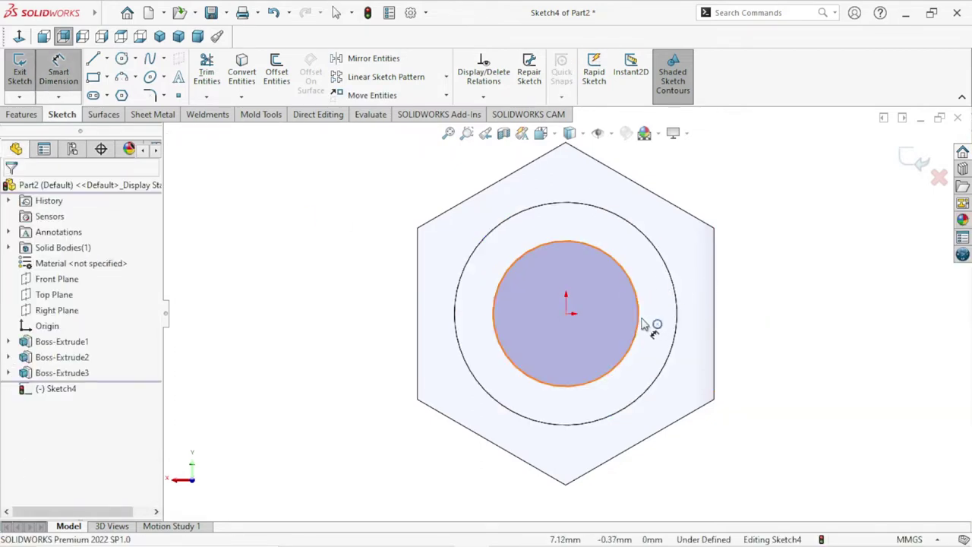
pyautogui.click(638, 312)
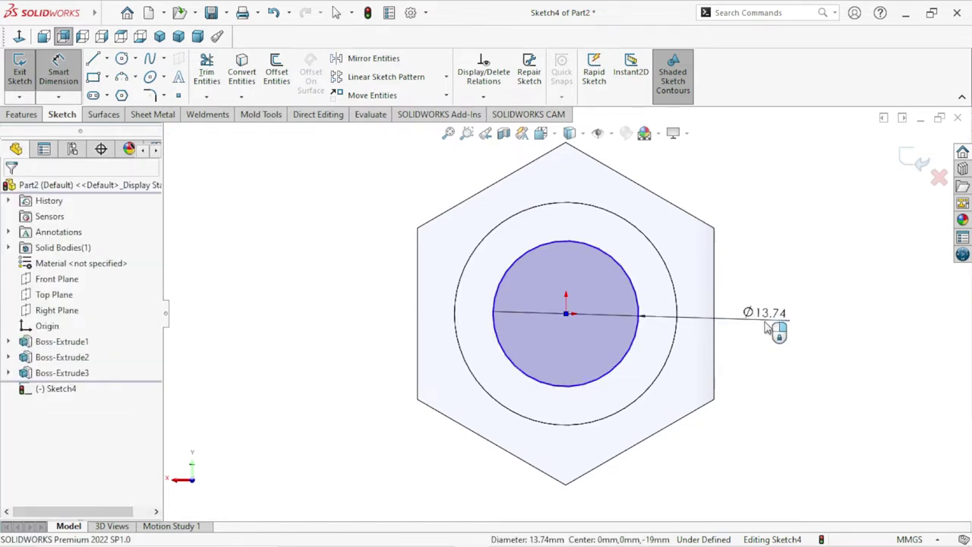
pyautogui.click(768, 326)
pyautogui.write('12')
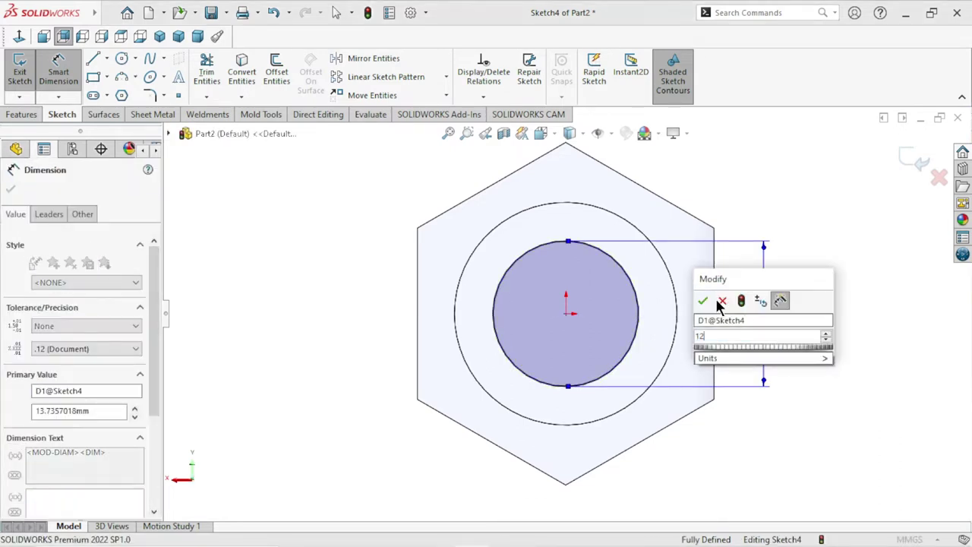
pyautogui.click(703, 300)
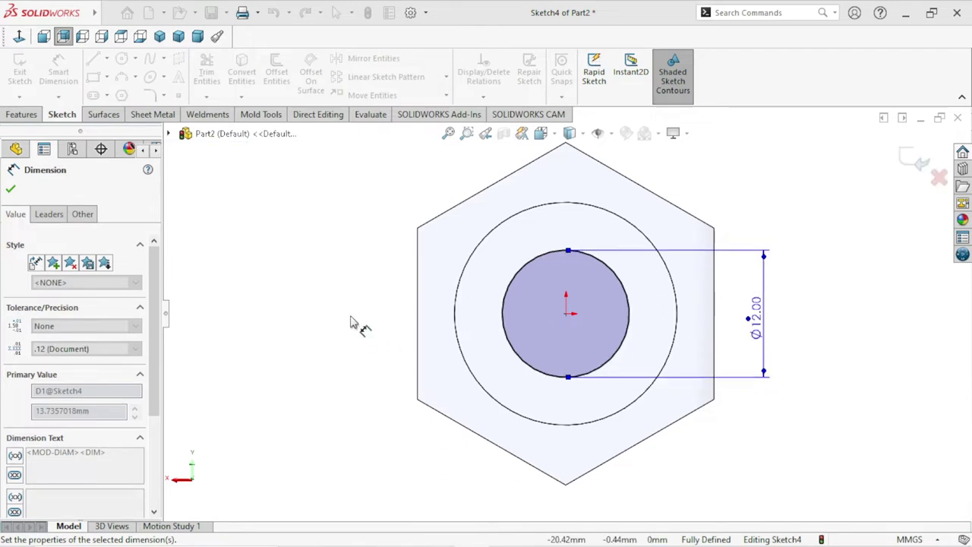
pyautogui.click(11, 188)
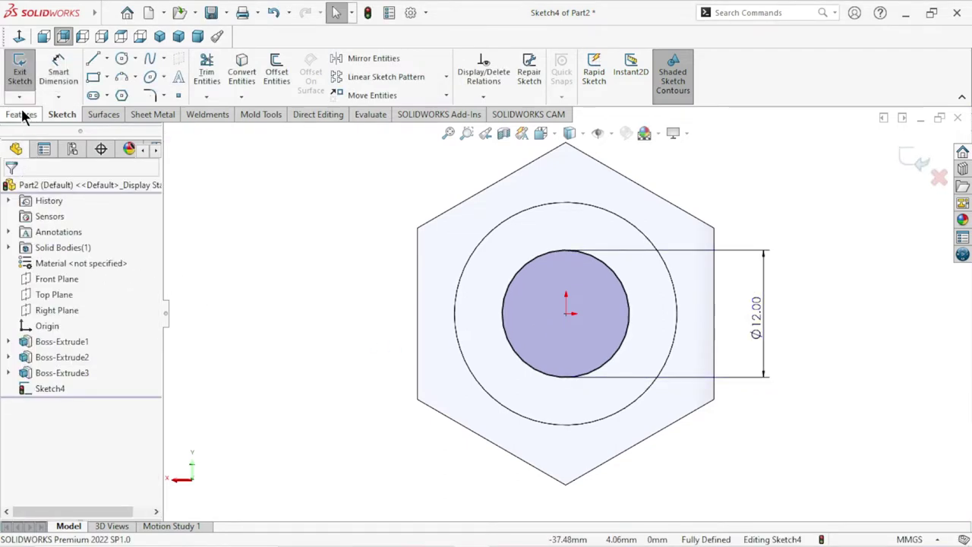
pyautogui.click(23, 114)
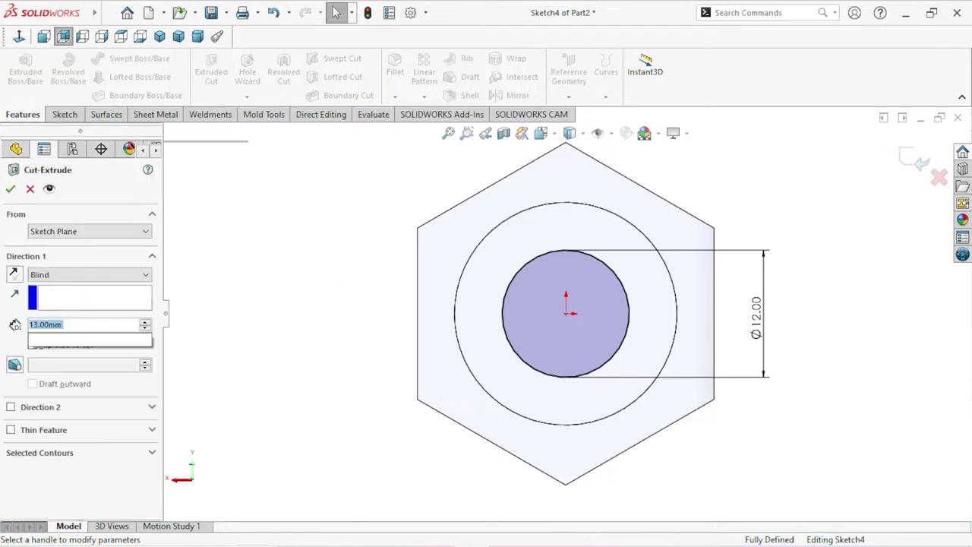
# Cut the Ø12 circle 18 mm Blind as Cut-Extrude1.
pyautogui.write('18')
pyautogui.press('Return')
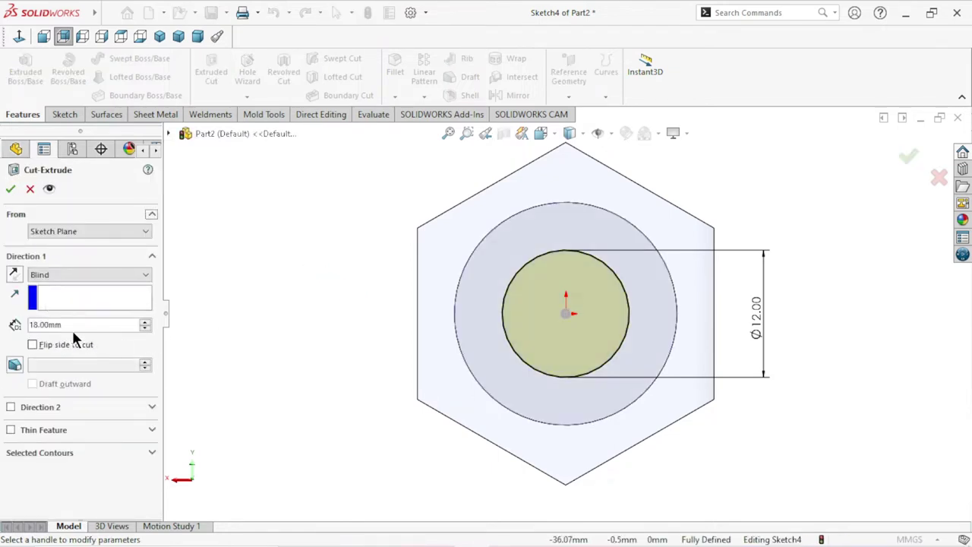
pyautogui.click(11, 189)
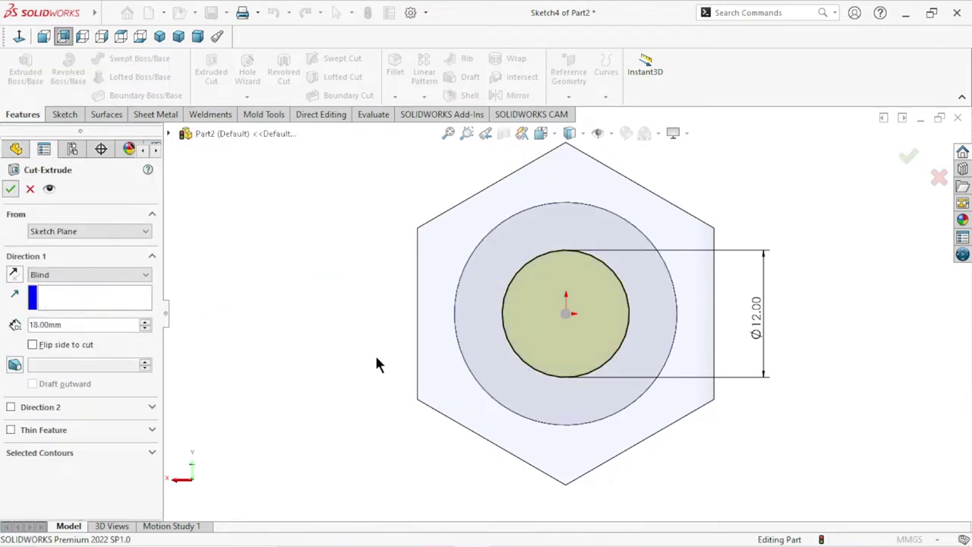
pyautogui.moveTo(376, 342)
pyautogui.mouseDown(button='middle')
pyautogui.moveTo(399, 380)
pyautogui.moveTo(566, 332)
pyautogui.mouseUp(button='middle')
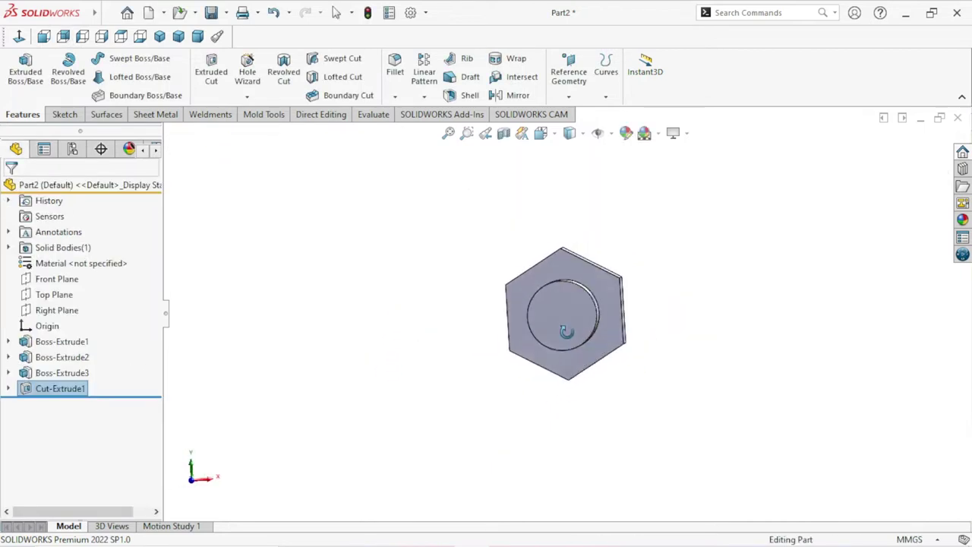
# Sketch a circle at the hex centre on the opposite end face.
pyautogui.click(553, 307)
pyautogui.click(620, 263)
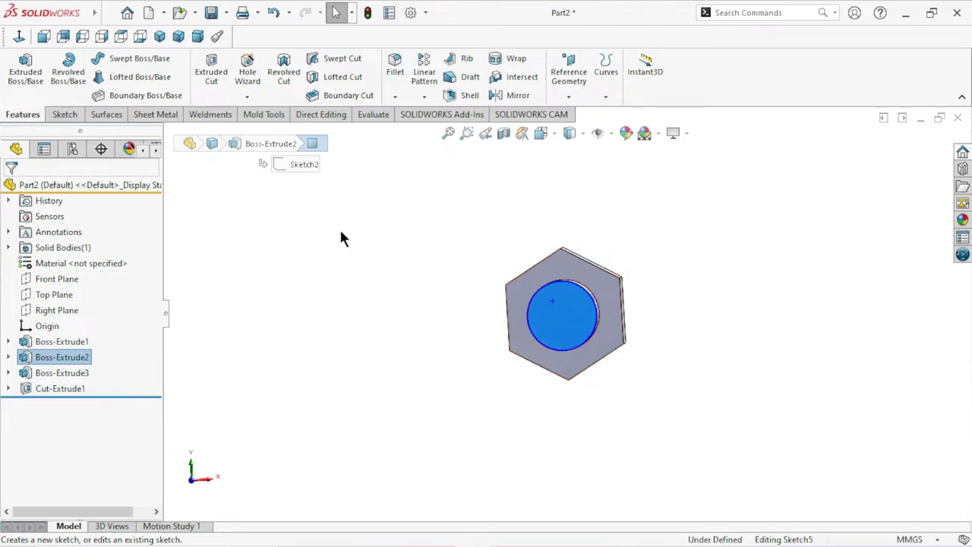
pyautogui.click(21, 43)
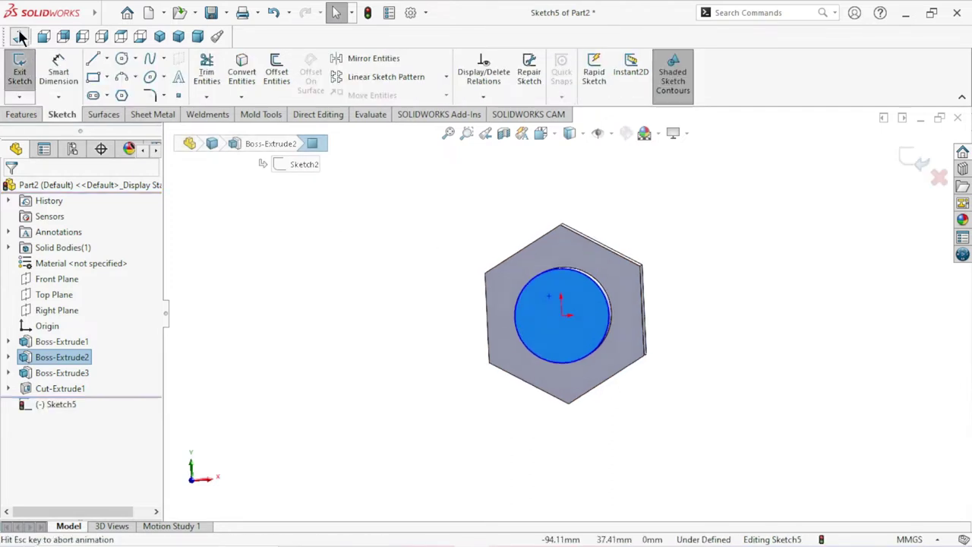
pyautogui.click(121, 58)
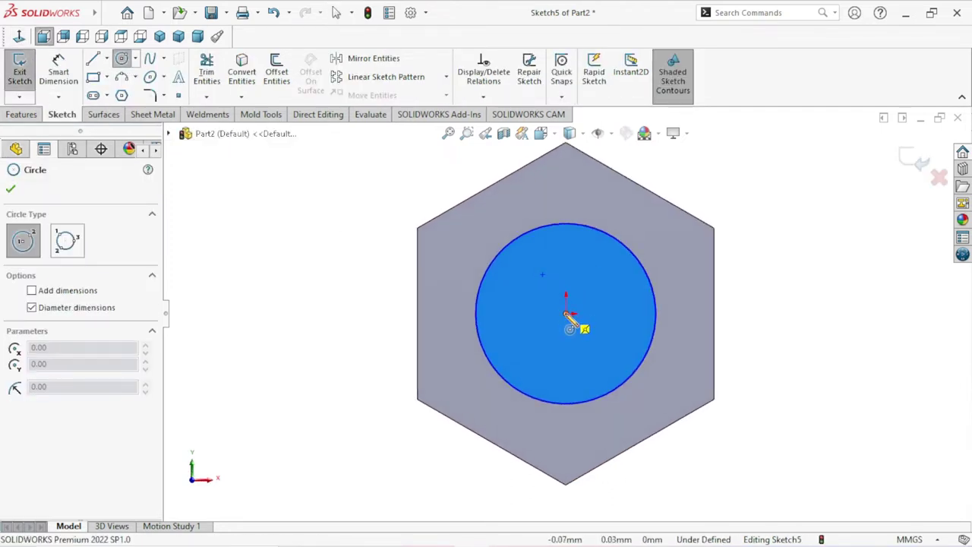
pyautogui.click(566, 313)
pyautogui.click(619, 282)
pyautogui.rightClick(251, 240)
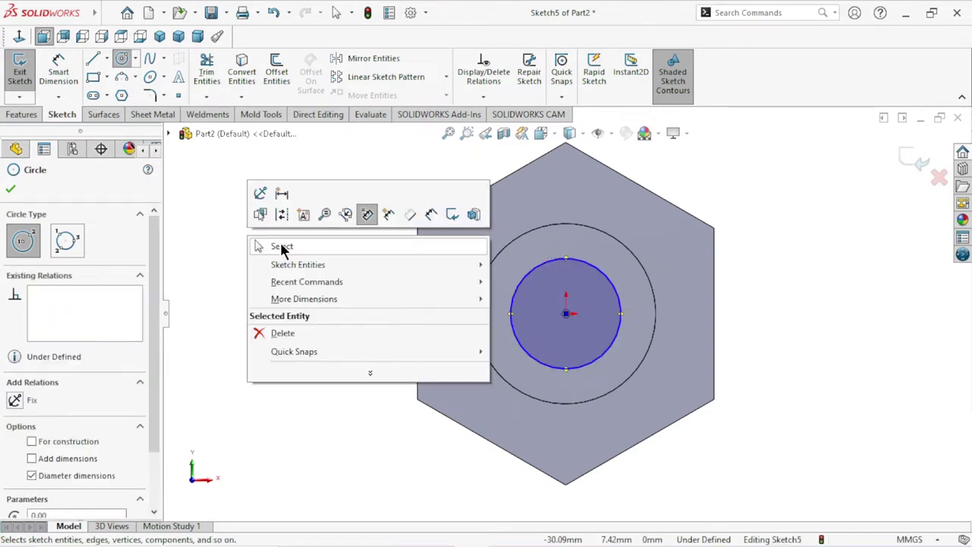
pyautogui.click(281, 247)
# Dimension the circle to a 10 mm diameter.
pyautogui.click(54, 70)
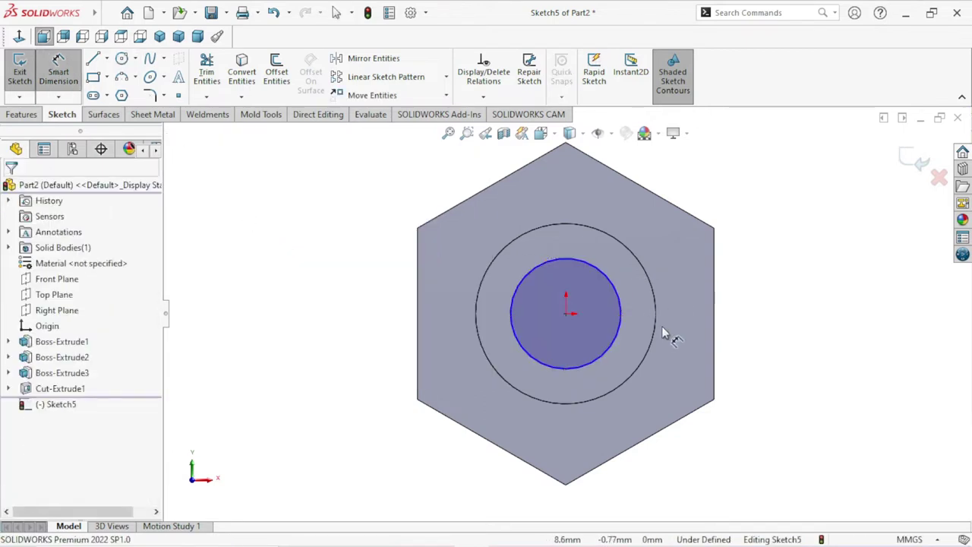
pyautogui.click(619, 326)
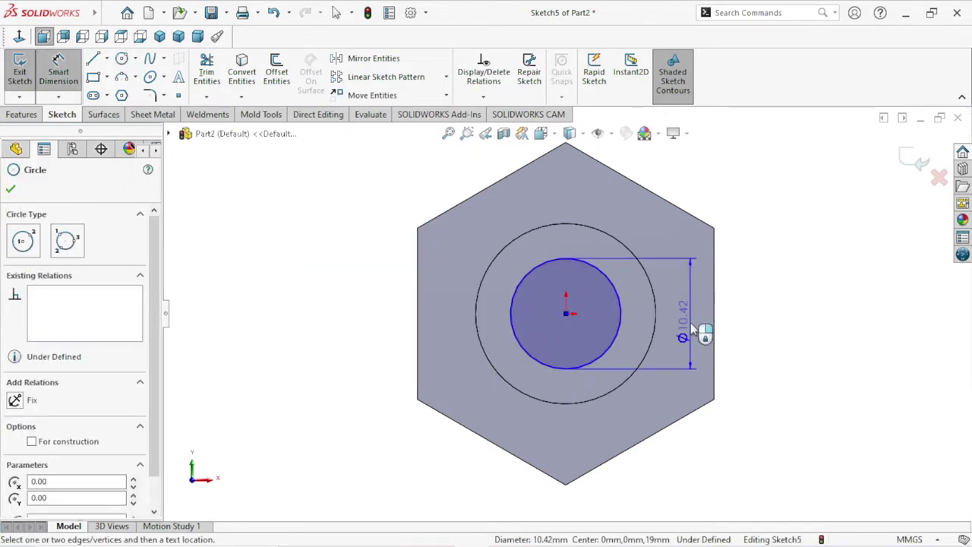
pyautogui.click(790, 328)
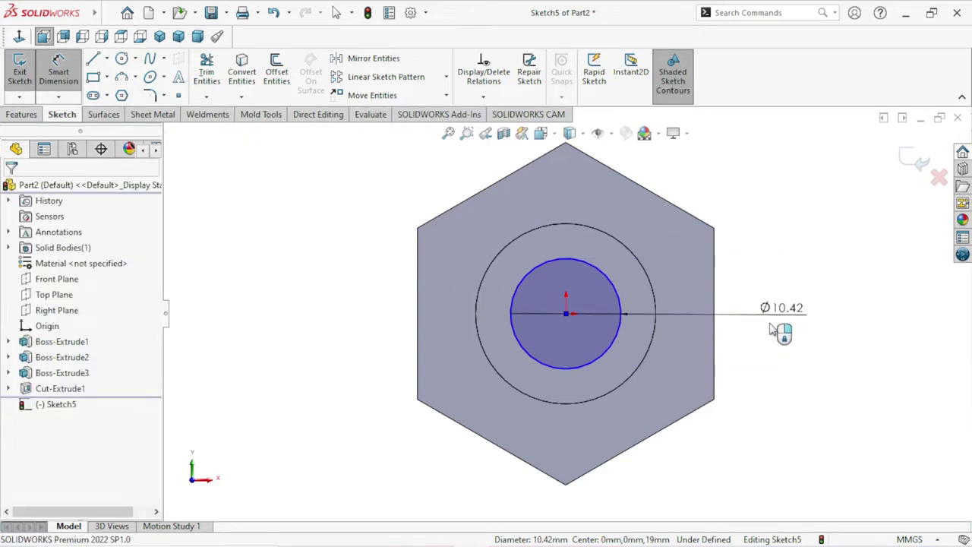
pyautogui.write('10')
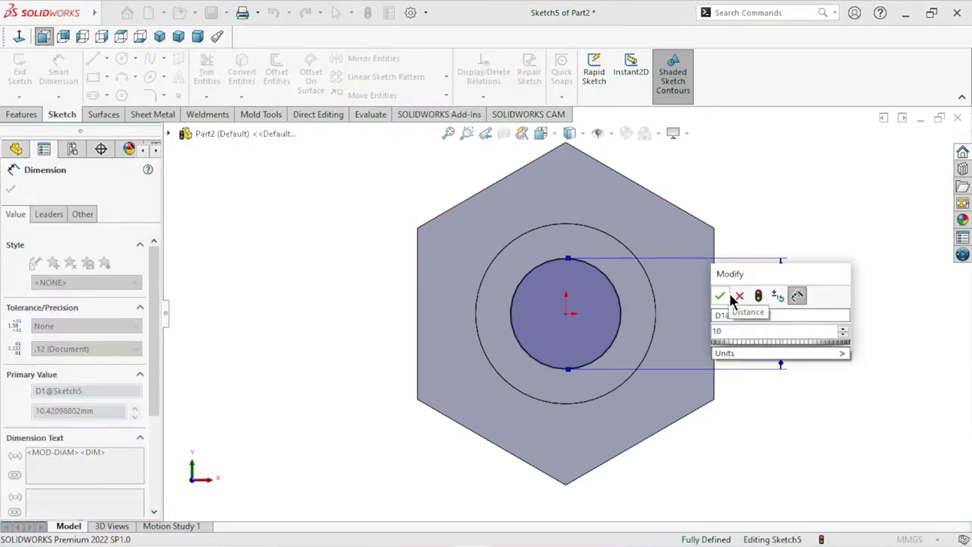
pyautogui.click(719, 295)
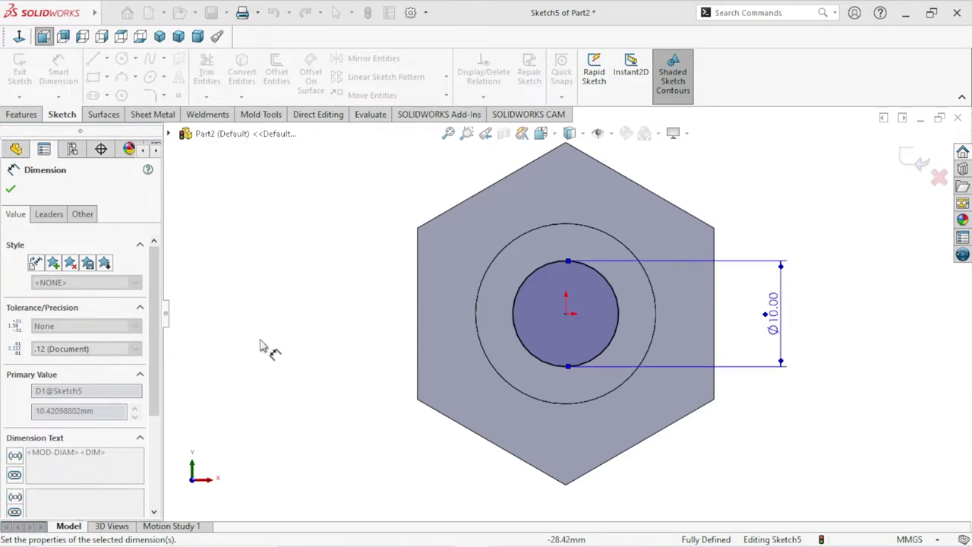
pyautogui.press('Escape')
pyautogui.press('Escape')
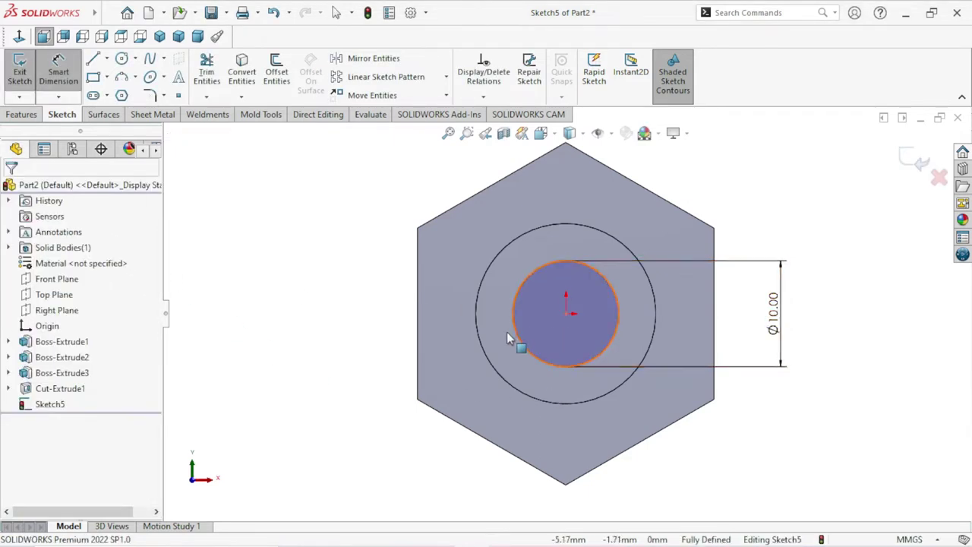
# Cut the Ø10 circle Through All as Cut-Extrude2.
pyautogui.scroll(3, 507, 332)
pyautogui.click(14, 117)
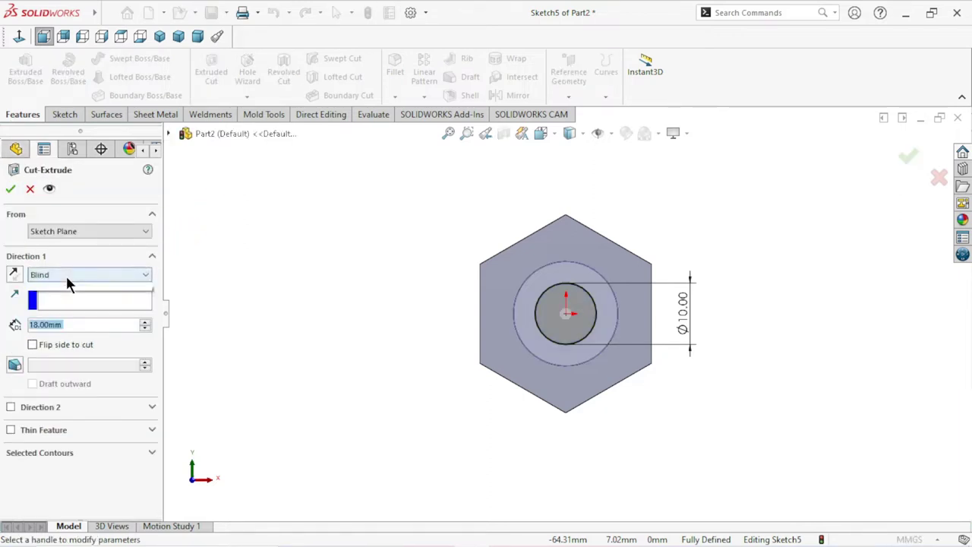
pyautogui.click(66, 274)
pyautogui.click(54, 297)
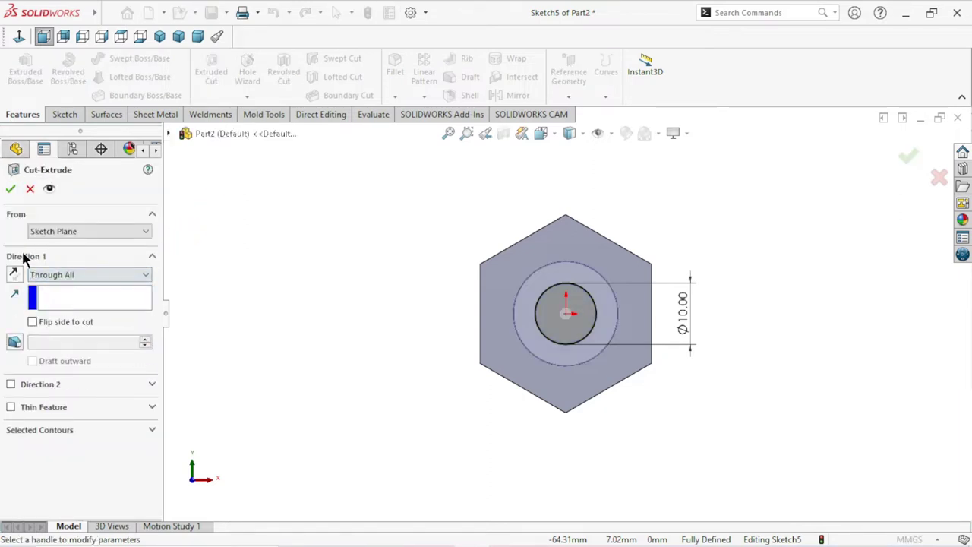
pyautogui.click(10, 191)
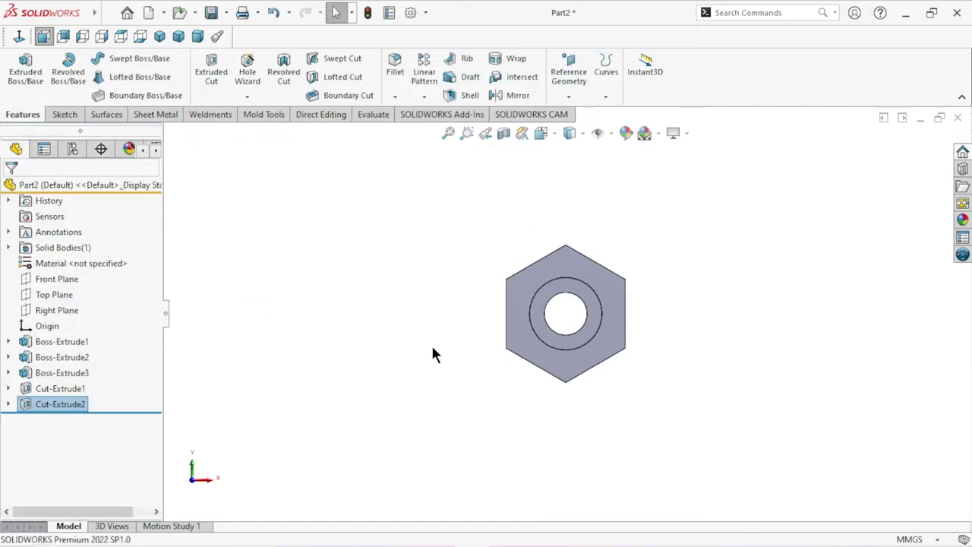
# Add a 3 mm × 55° chamfer to the inner bore edge, creating Chamfer1.
pyautogui.moveTo(712, 360)
pyautogui.mouseDown(button='middle')
pyautogui.moveTo(517, 337)
pyautogui.moveTo(529, 370)
pyautogui.mouseUp(button='middle')
pyautogui.click(394, 98)
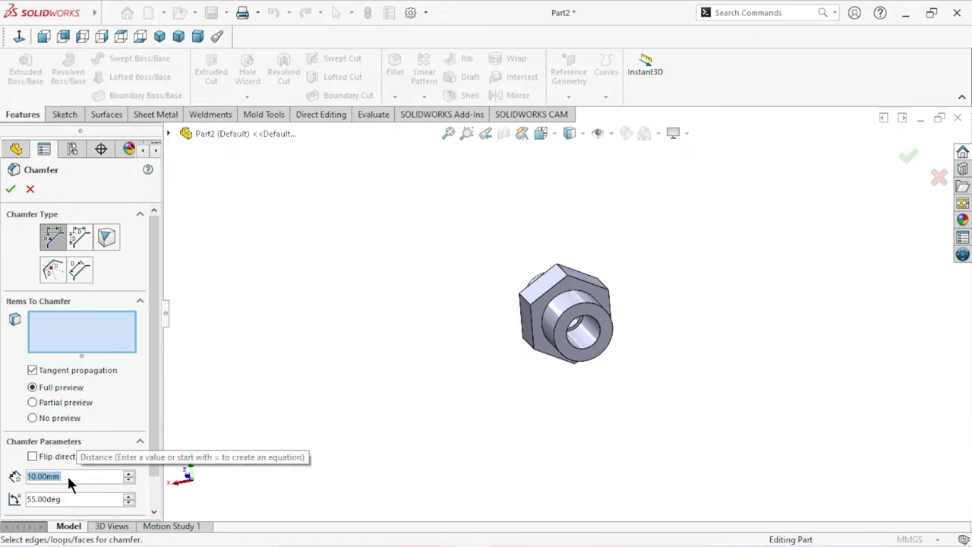
pyautogui.write('3')
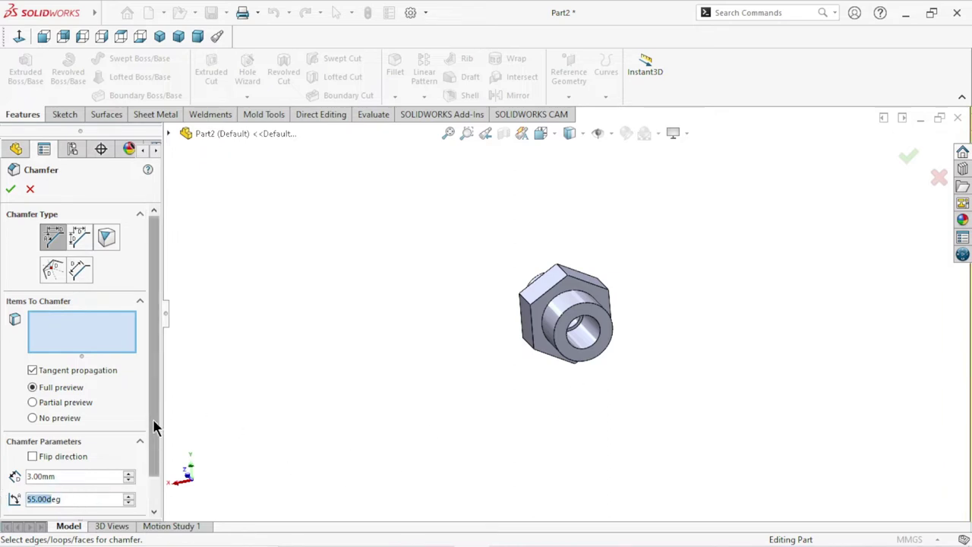
pyautogui.scroll(-1, 152, 418)
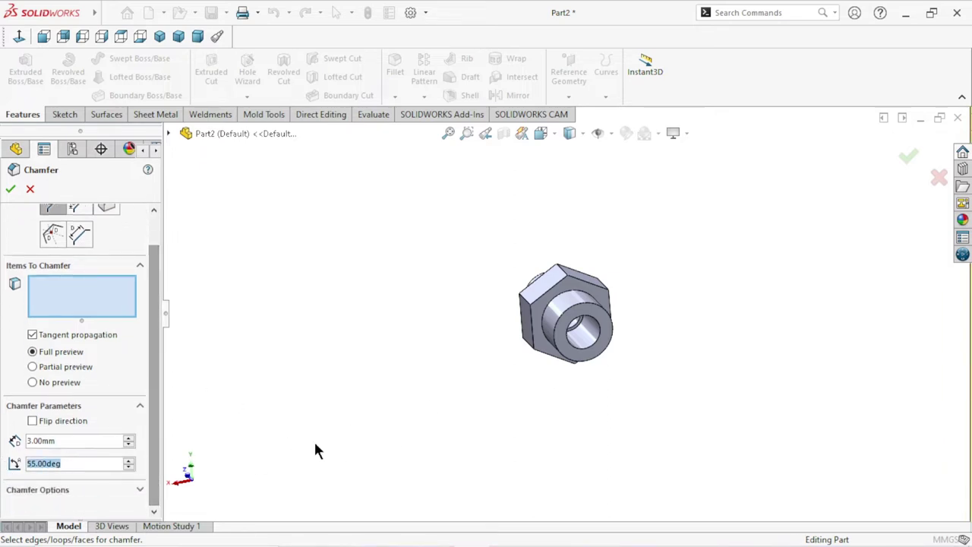
pyautogui.moveTo(635, 375)
pyautogui.mouseDown(button='middle')
pyautogui.moveTo(618, 354)
pyautogui.moveTo(635, 345)
pyautogui.moveTo(621, 328)
pyautogui.mouseUp(button='middle')
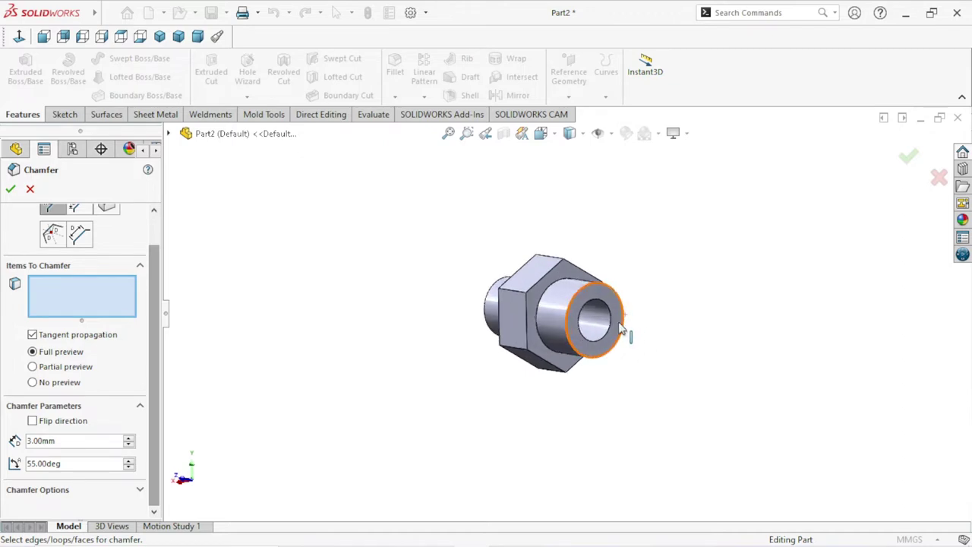
pyautogui.scroll(-5, 621, 328)
pyautogui.click(587, 314)
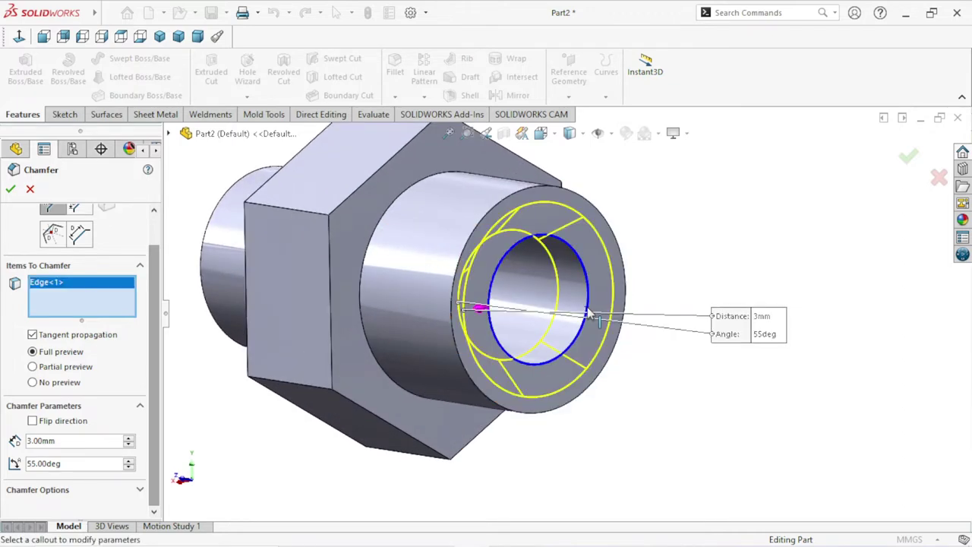
pyautogui.scroll(2, 627, 347)
pyautogui.click(11, 192)
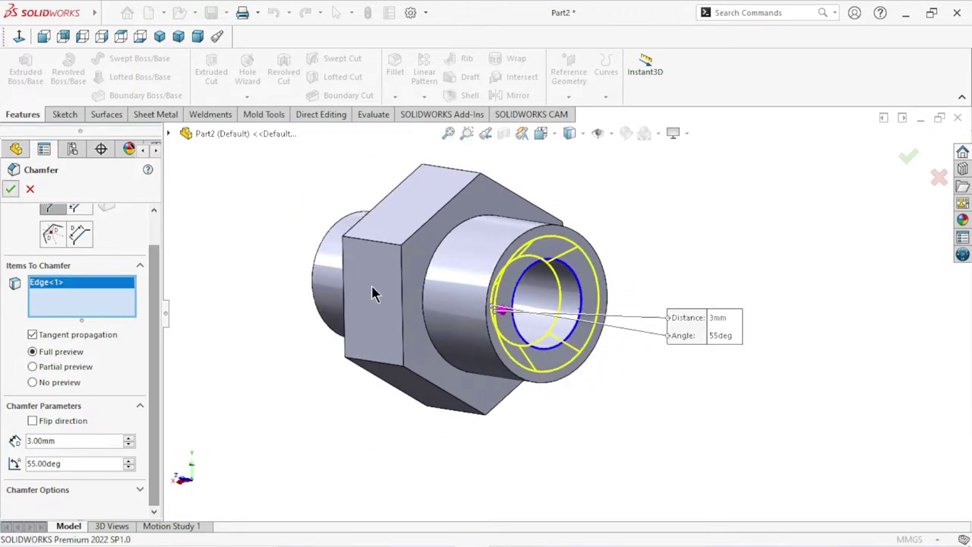
pyautogui.scroll(3, 632, 362)
# Chamfer the inner bore edge on the Ø21 boss end 2 mm × 55°.
pyautogui.moveTo(440, 385); pyautogui.dragTo(600, 382, button='middle')
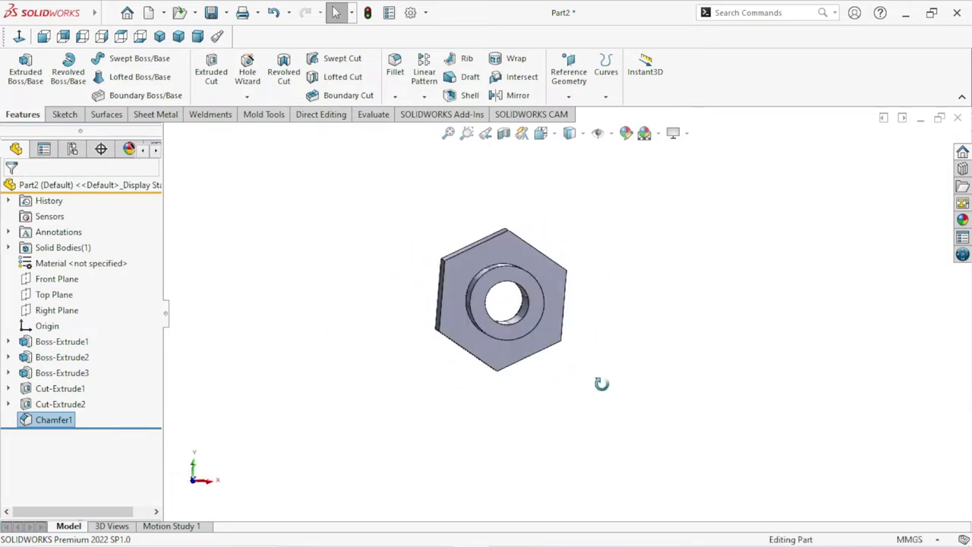
pyautogui.click(391, 97)
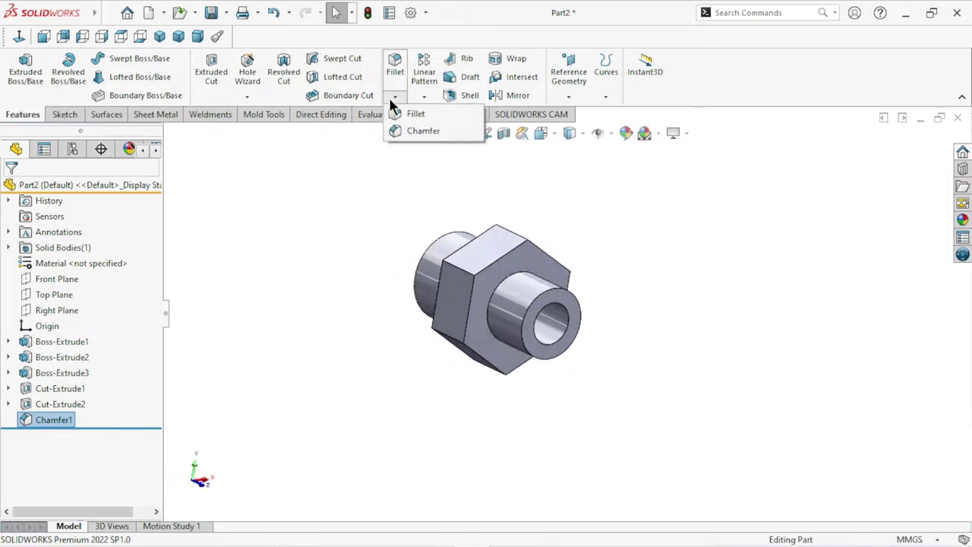
pyautogui.click(412, 129)
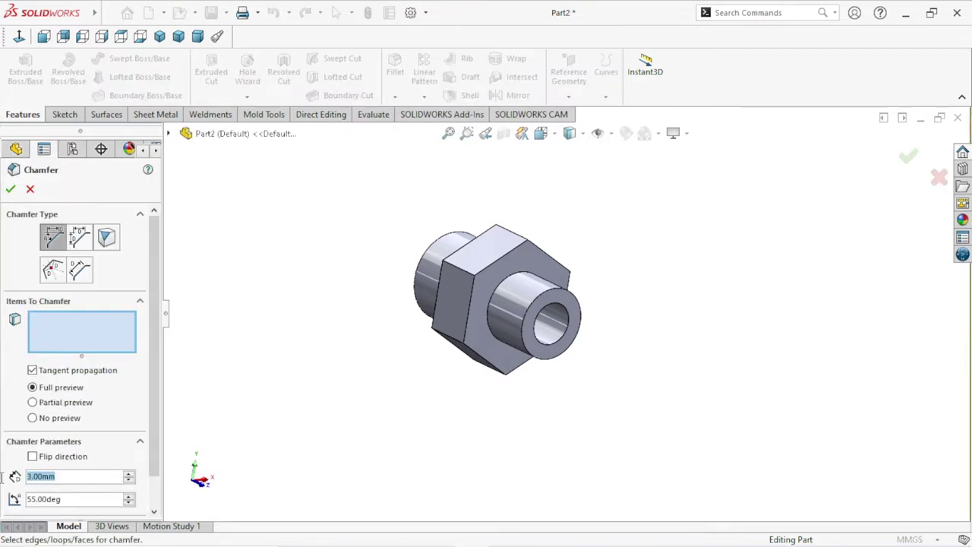
pyautogui.write('2')
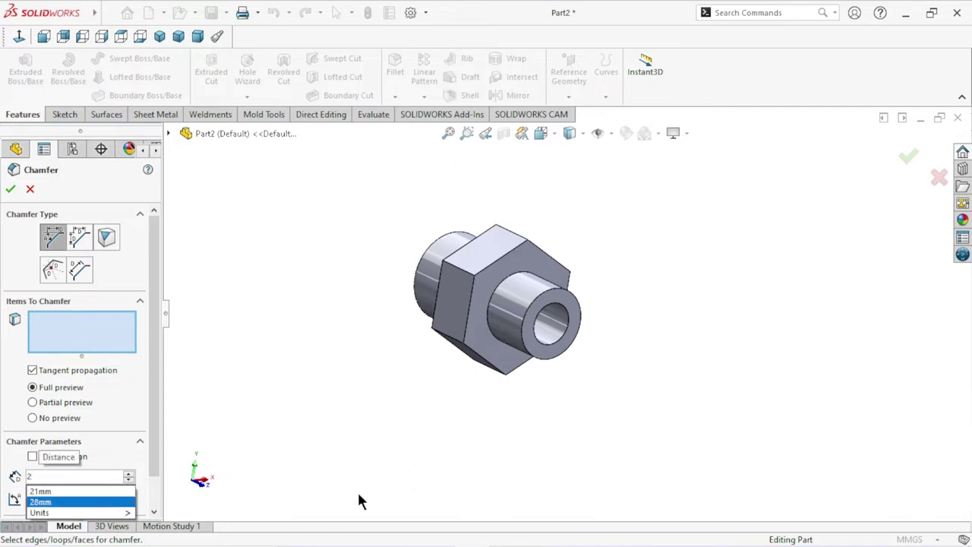
pyautogui.press('Return')
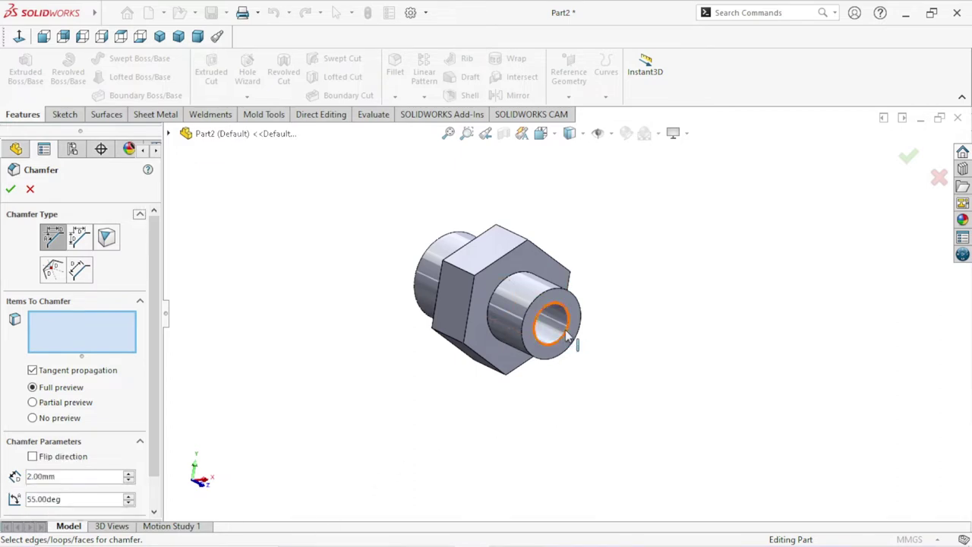
pyautogui.click(568, 338)
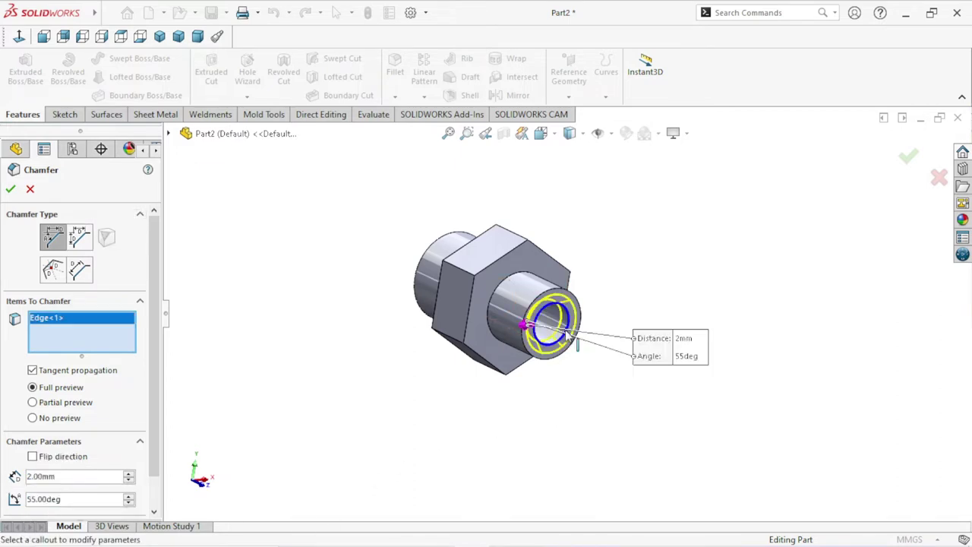
pyautogui.click(10, 192)
pyautogui.scroll(-3, 583, 363)
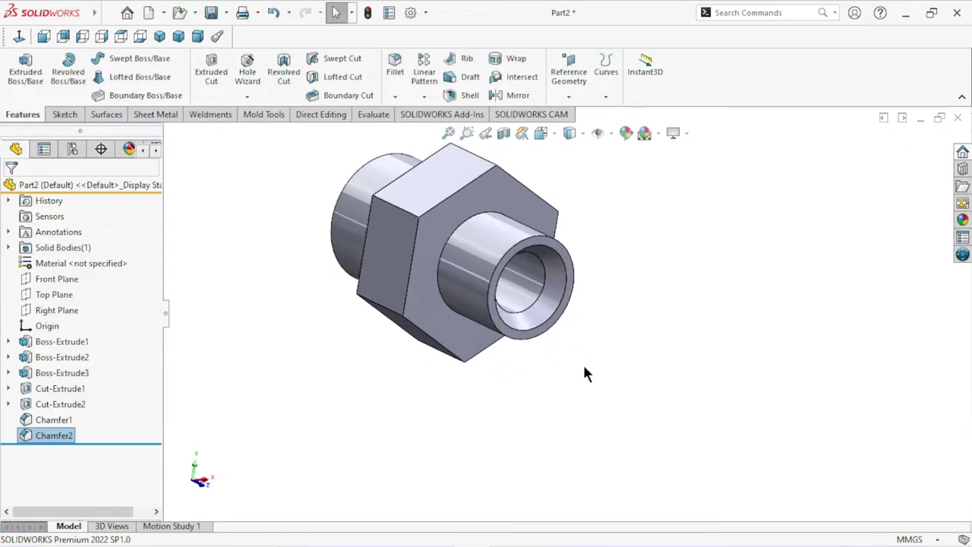
# Add a 1 mm chamfer to the inner stepped bore edge as Chamfer3.
pyautogui.moveTo(585, 372)
pyautogui.mouseDown(button='middle')
pyautogui.moveTo(802, 280)
pyautogui.moveTo(781, 268)
pyautogui.mouseUp(button='middle')
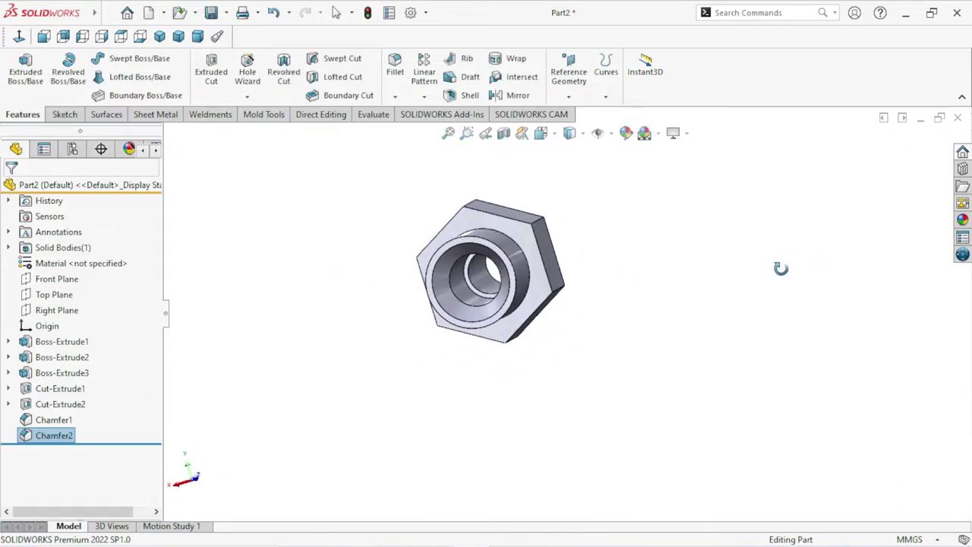
pyautogui.click(394, 97)
pyautogui.click(416, 127)
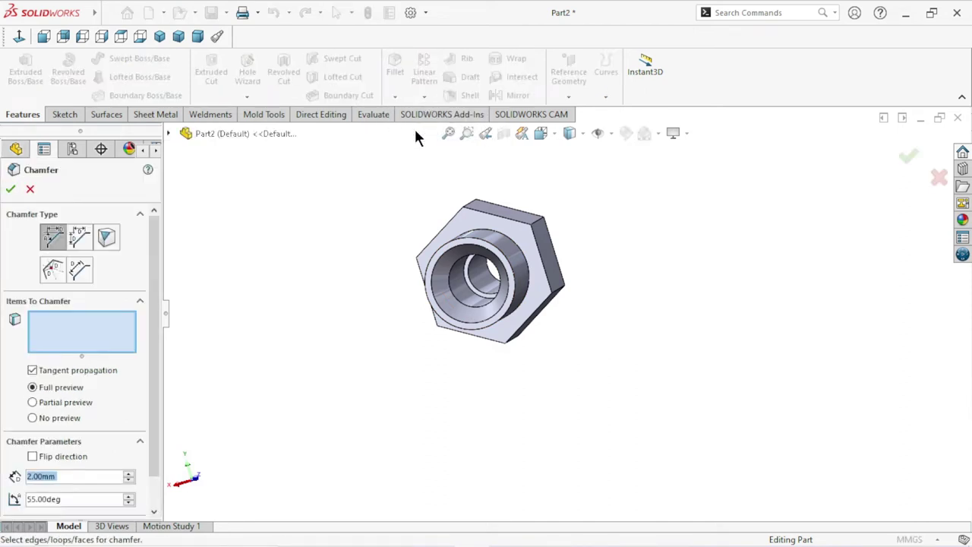
pyautogui.write('1')
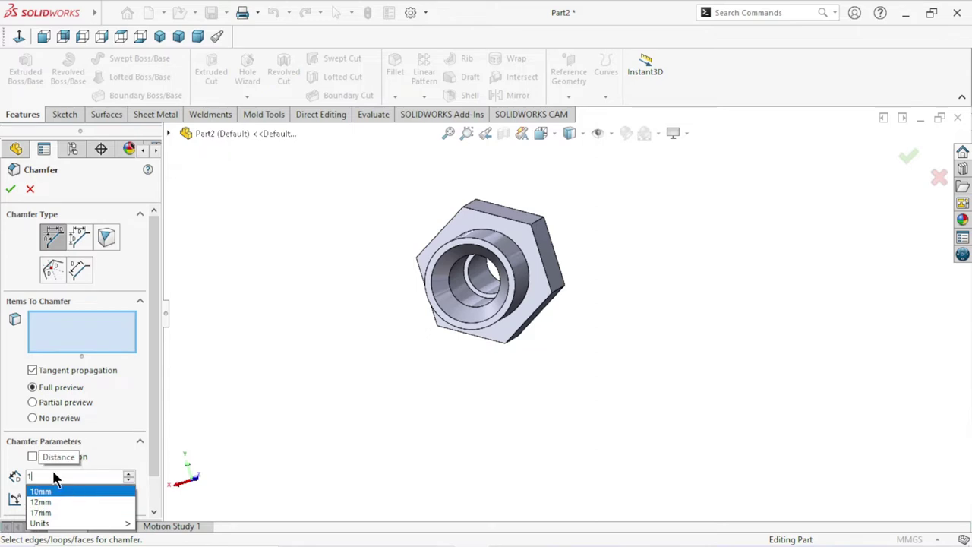
pyautogui.press('Return')
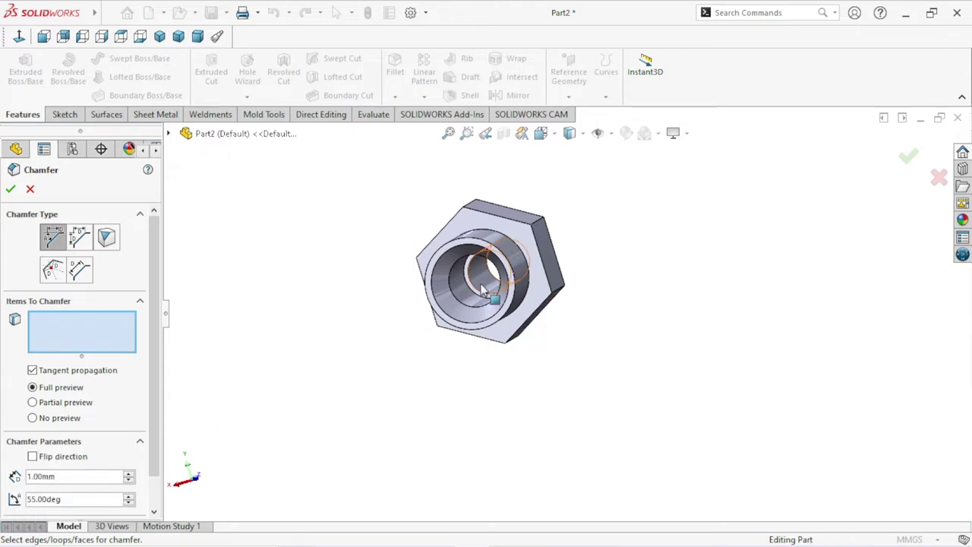
pyautogui.scroll(-5, 478, 295)
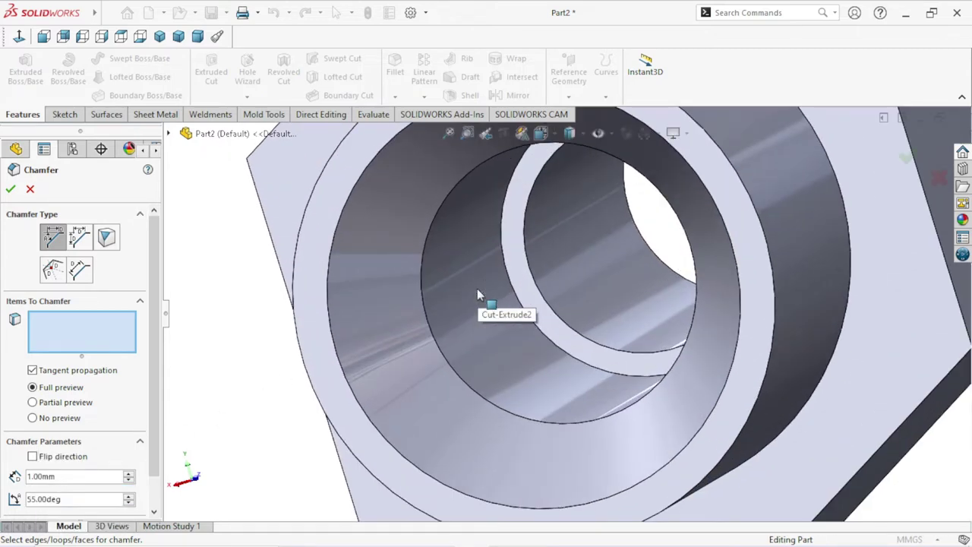
pyautogui.click(543, 298)
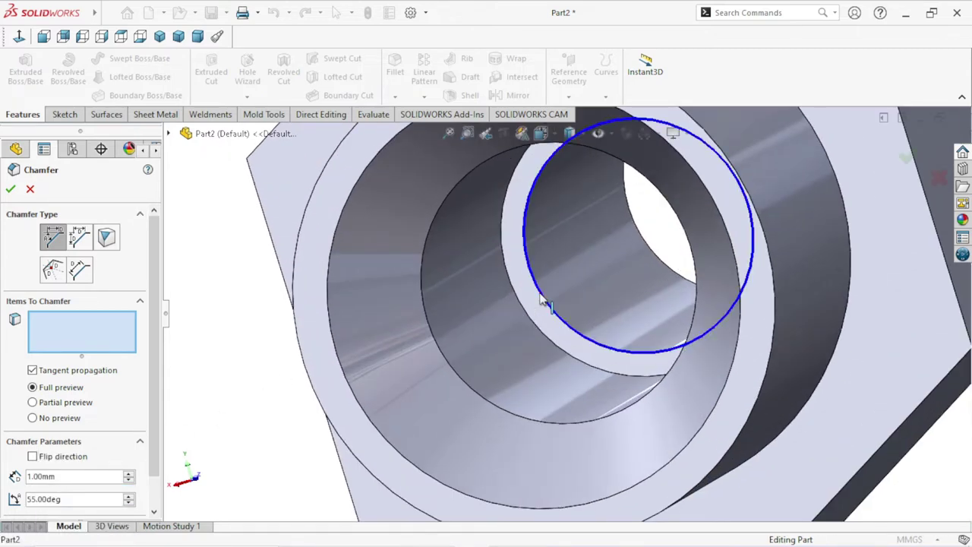
pyautogui.click(10, 190)
# Orbit and zoom around the union fitting to inspect the three chamfered edges.
pyautogui.scroll(5, 543, 383)
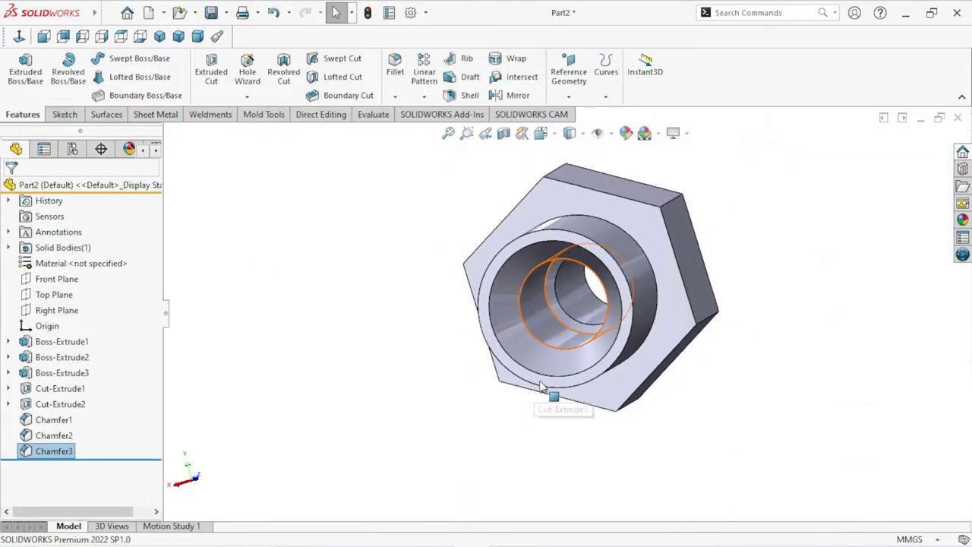
pyautogui.scroll(3, 428, 403)
pyautogui.scroll(2, 429, 395)
pyautogui.moveTo(434, 382)
pyautogui.mouseDown(button='middle')
pyautogui.moveTo(508, 417)
pyautogui.moveTo(410, 362)
pyautogui.moveTo(356, 393)
pyautogui.moveTo(501, 384)
pyautogui.moveTo(532, 426)
pyautogui.moveTo(491, 443)
pyautogui.mouseUp(button='middle')
pyautogui.scroll(-3, 650, 335)
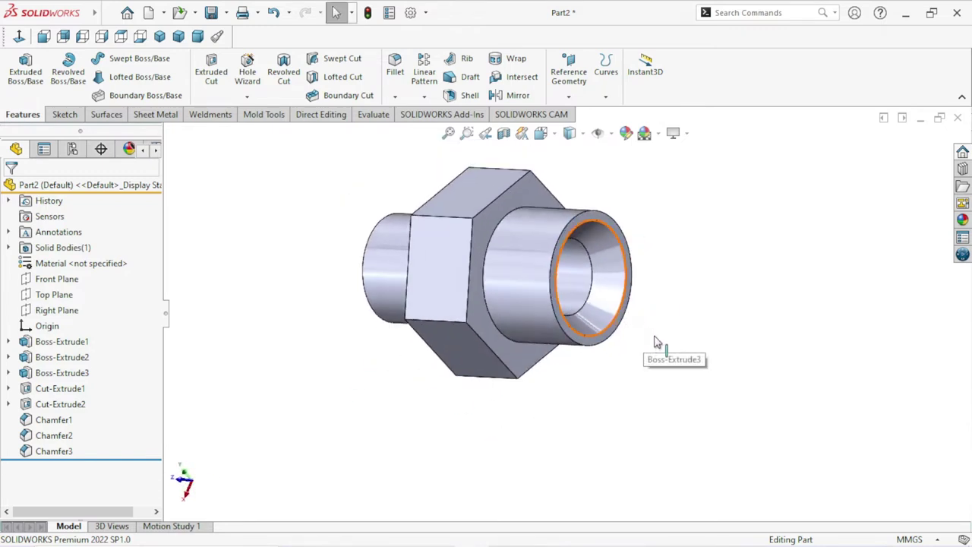
pyautogui.scroll(-2, 702, 298)
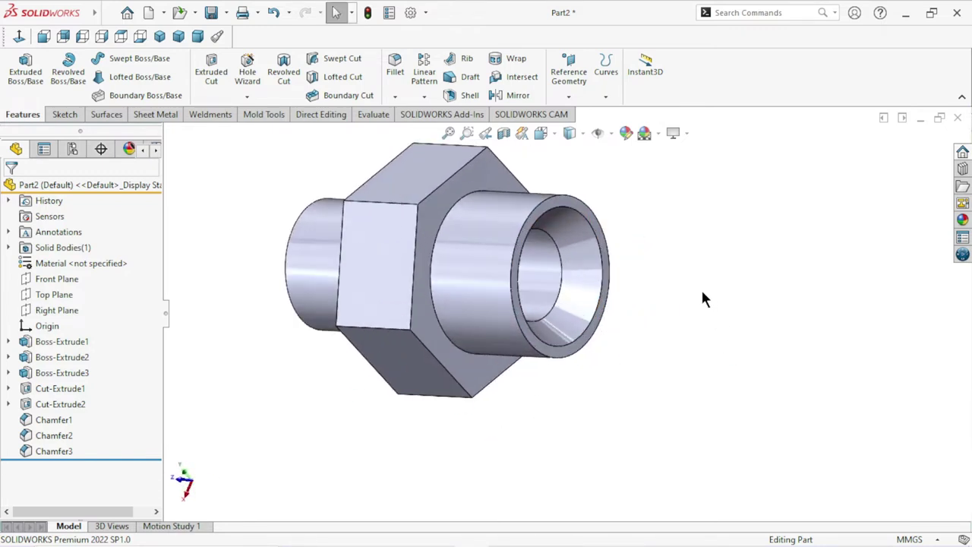
pyautogui.click(395, 97)
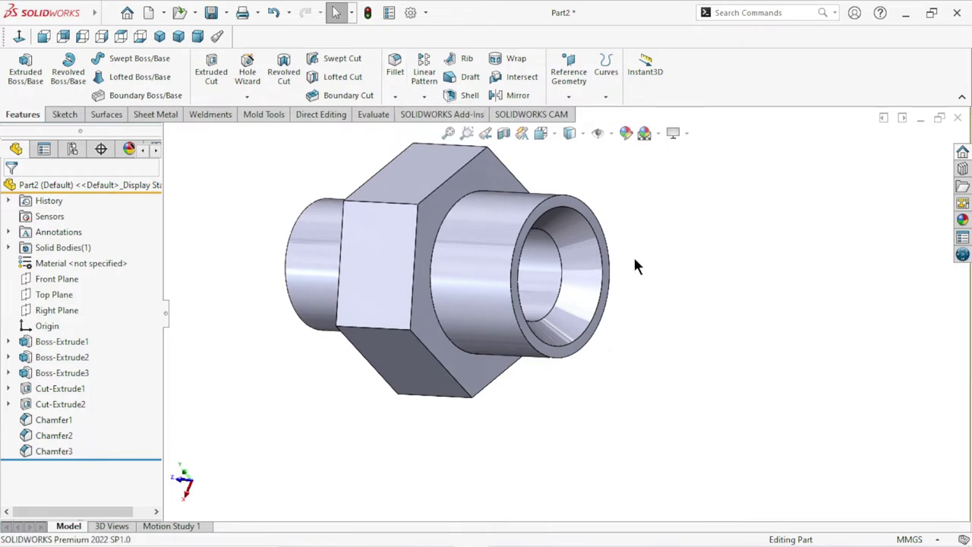
pyautogui.scroll(3, 586, 338)
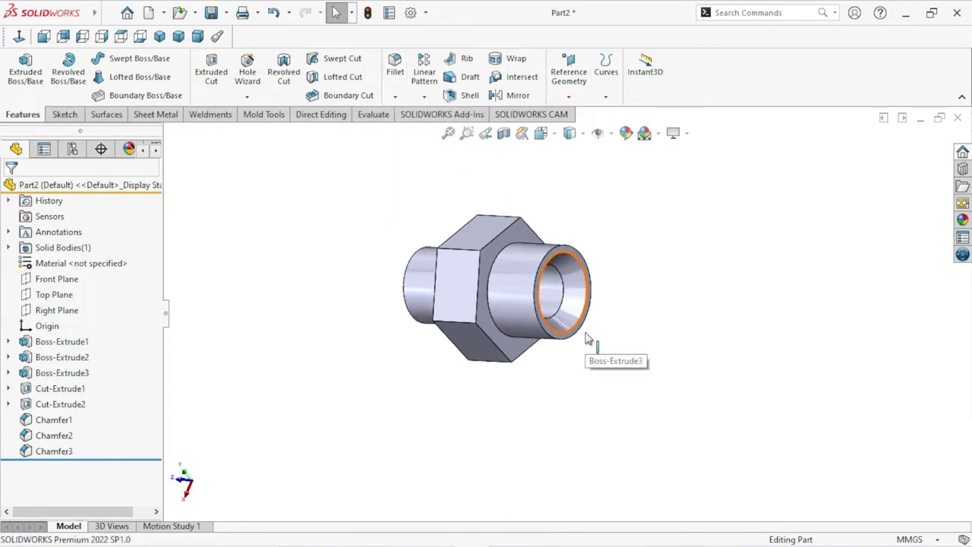
pyautogui.scroll(3, 507, 365)
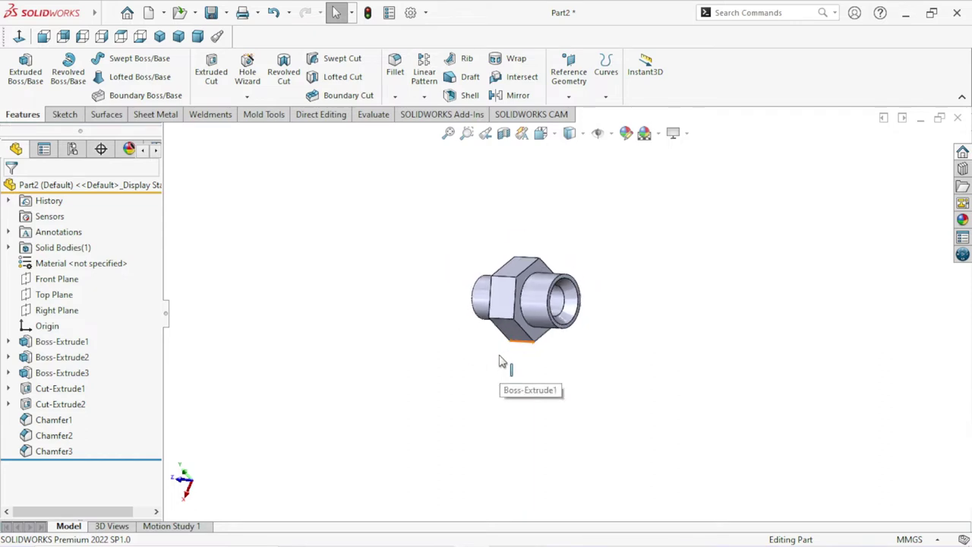
pyautogui.scroll(-2, 495, 359)
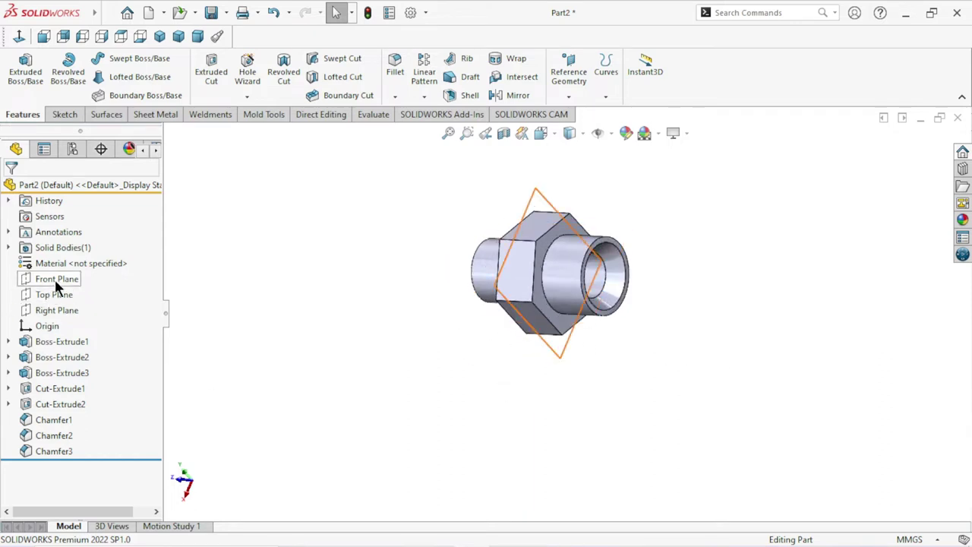
# Start a new sketch on the Right Plane, viewed normal to it.
pyautogui.click(51, 313)
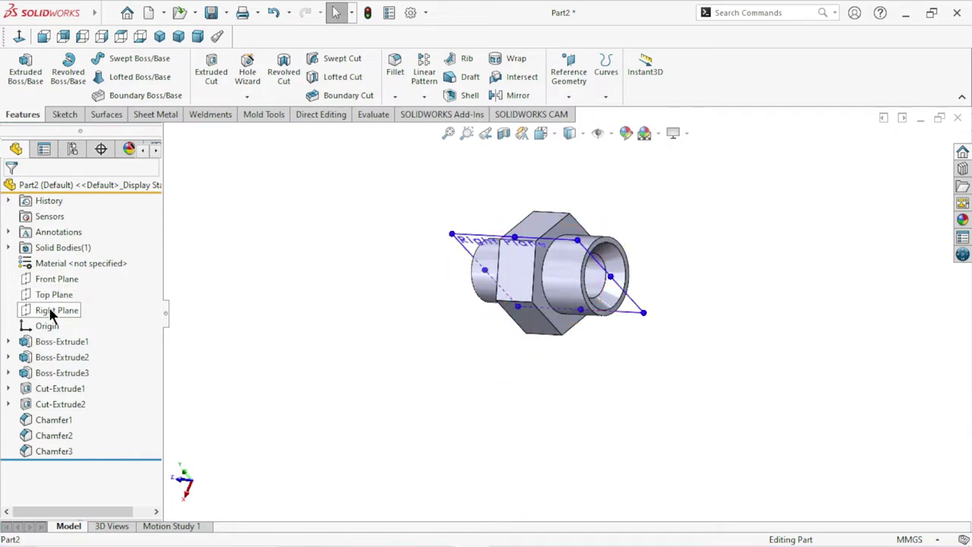
pyautogui.click(60, 286)
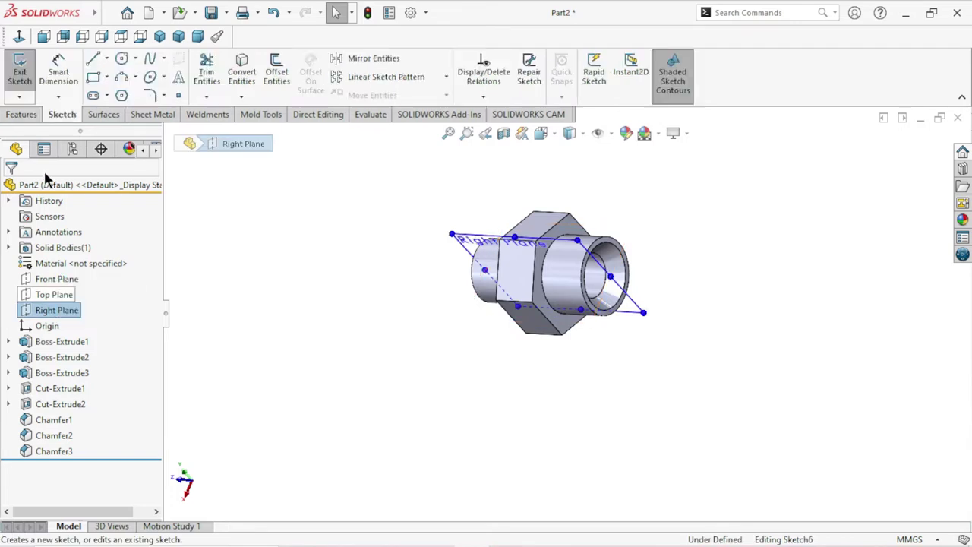
pyautogui.click(19, 35)
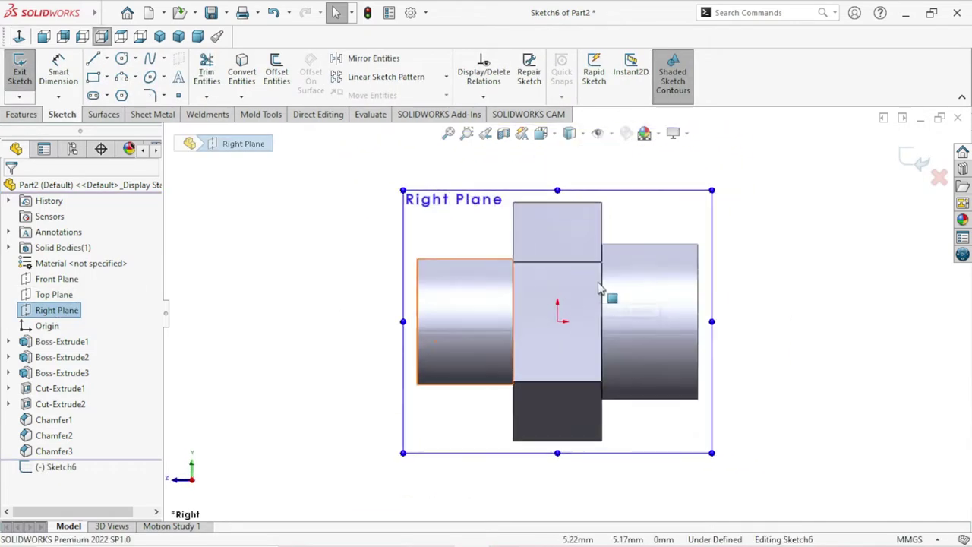
# Draw a closed four-sided profile with one slanted edge against the hex's right edge.
pyautogui.click(94, 59)
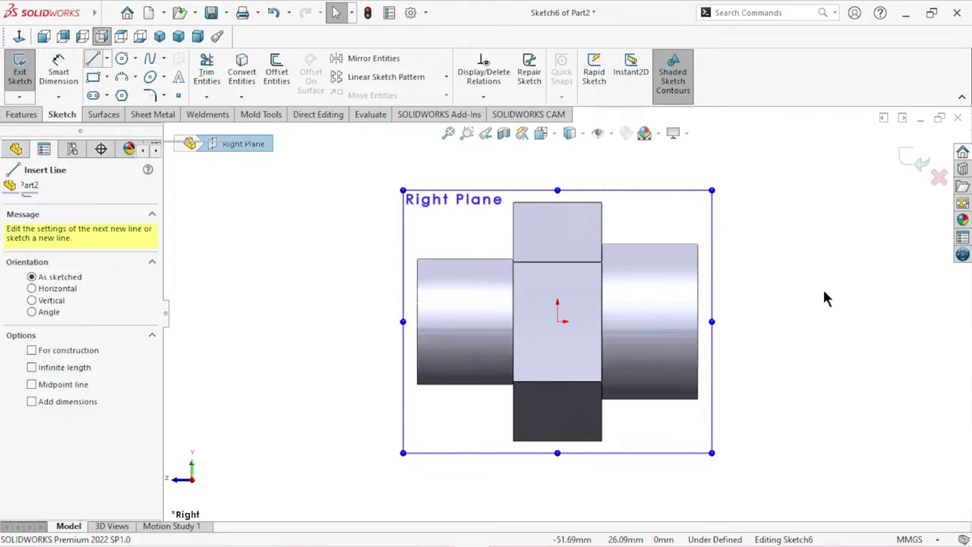
pyautogui.rightClick(796, 250)
pyautogui.click(634, 199)
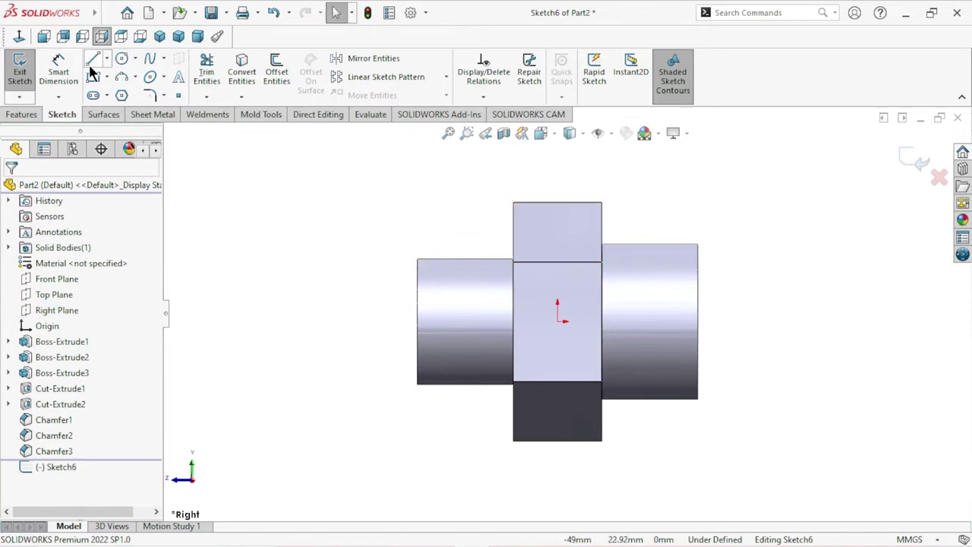
pyautogui.scroll(-3, 789, 254)
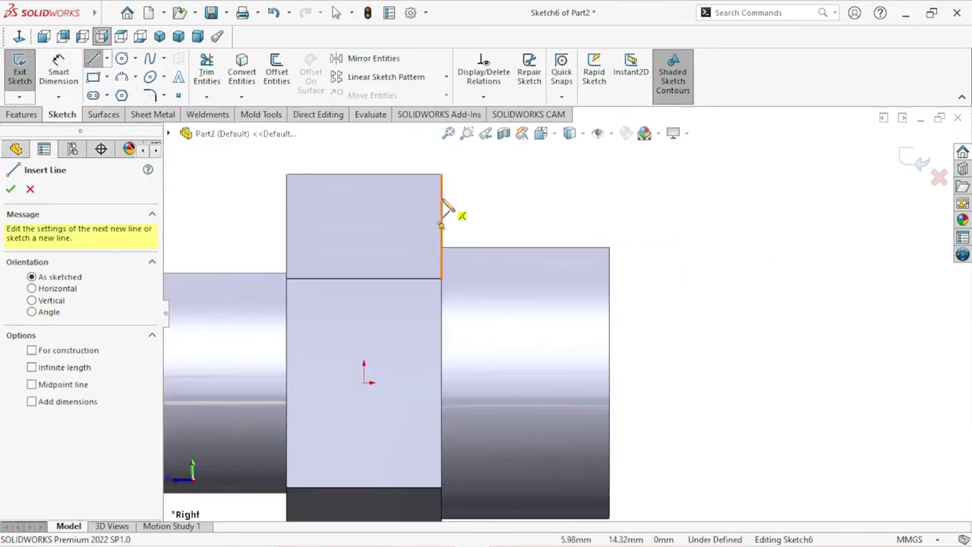
pyautogui.click(440, 225)
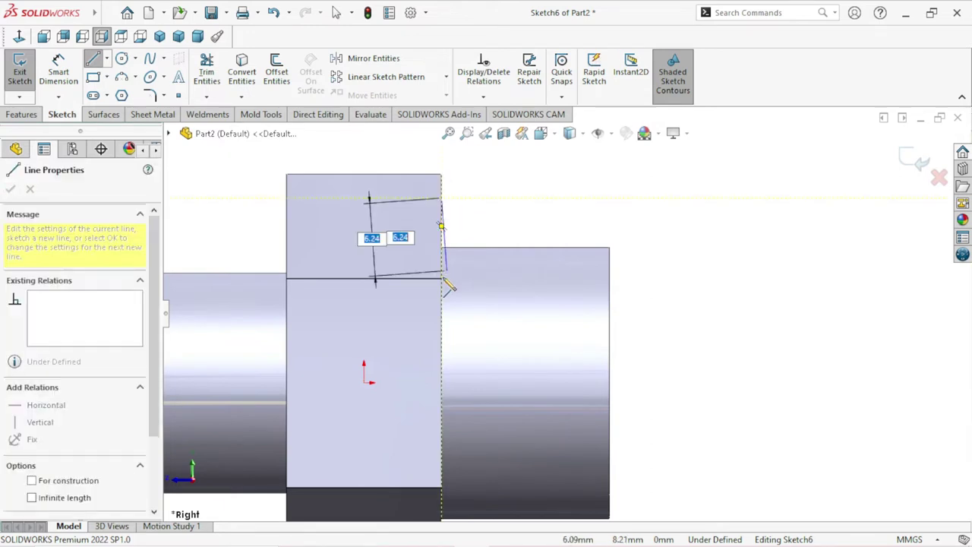
pyautogui.click(442, 272)
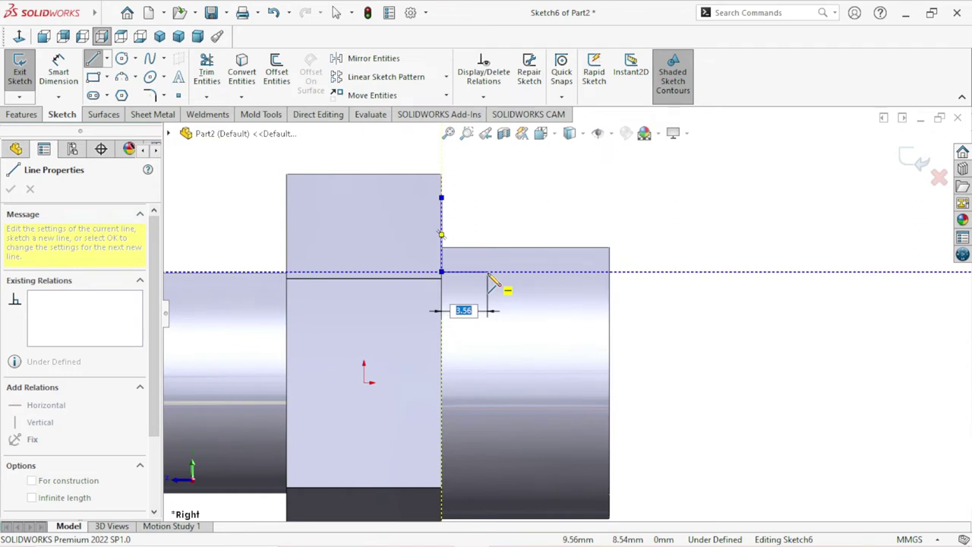
pyautogui.click(485, 271)
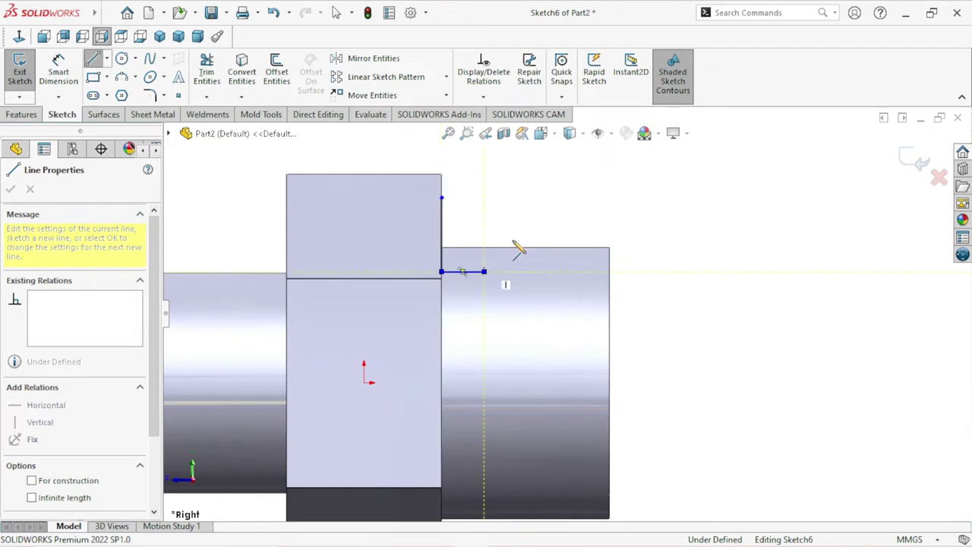
pyautogui.click(523, 198)
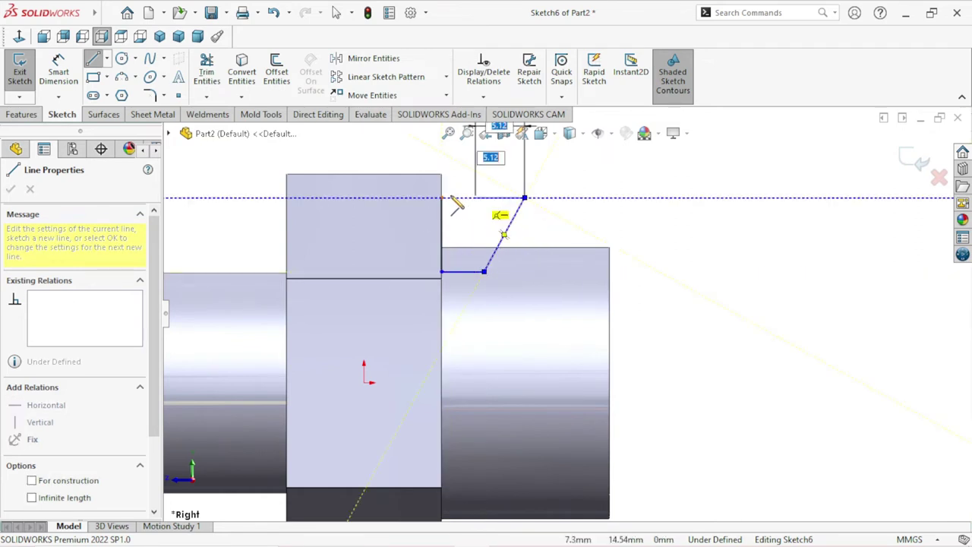
pyautogui.click(441, 197)
pyautogui.rightClick(491, 187)
pyautogui.click(500, 191)
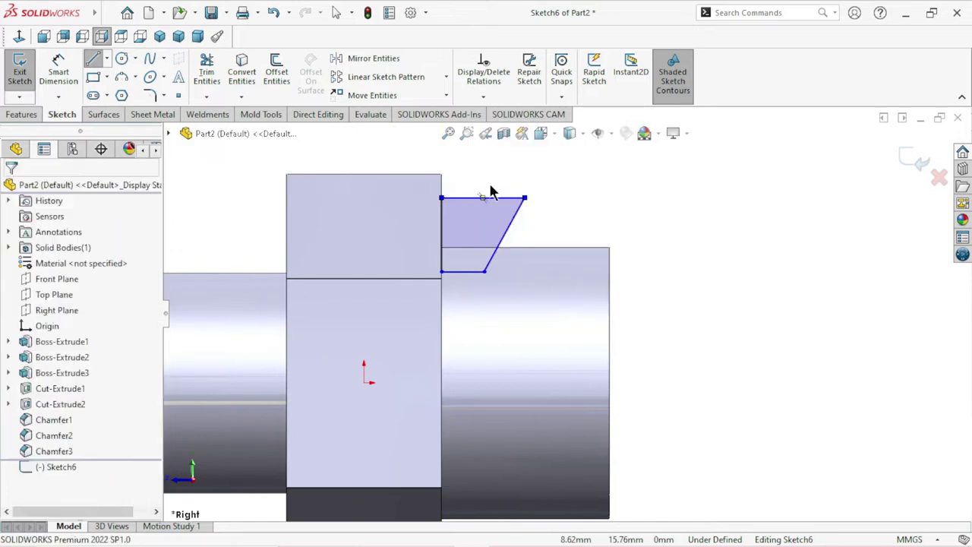
# Dimension the profile's bottom edge to 2 mm and its top edge to 4 mm.
pyautogui.click(67, 74)
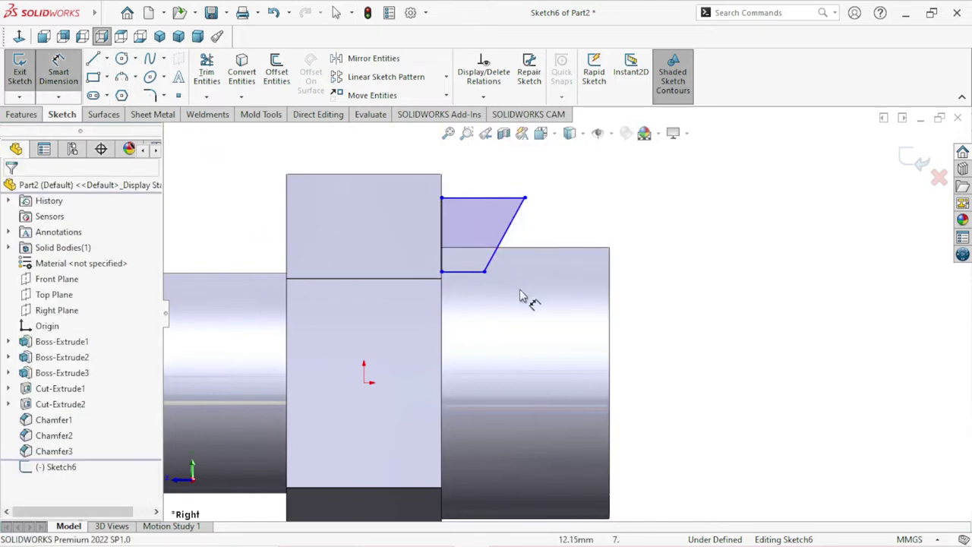
pyautogui.click(467, 273)
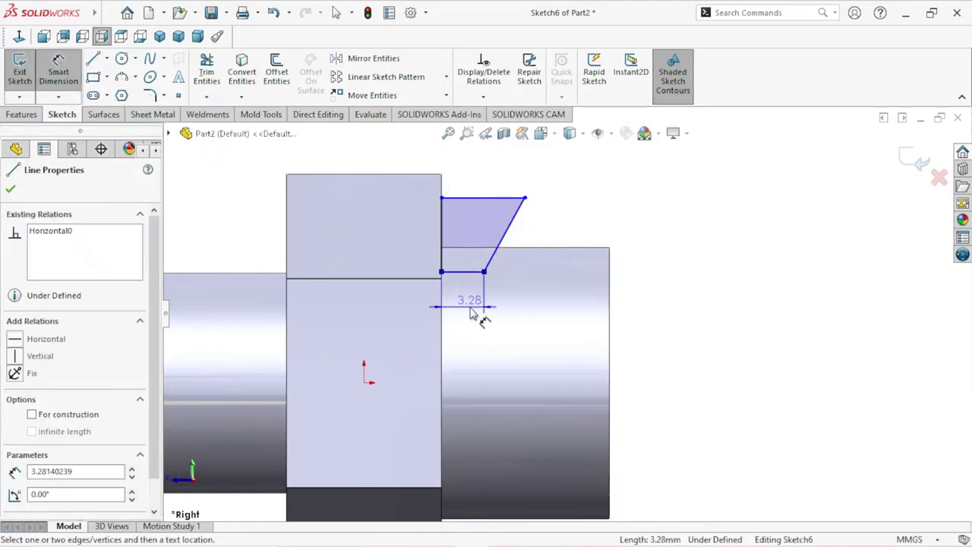
pyautogui.click(469, 316)
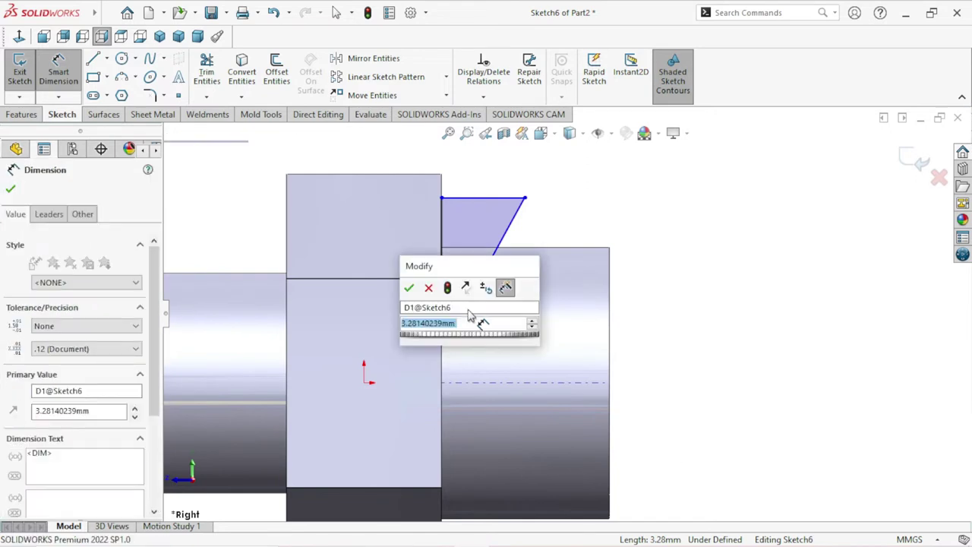
pyautogui.write('2')
pyautogui.click(410, 289)
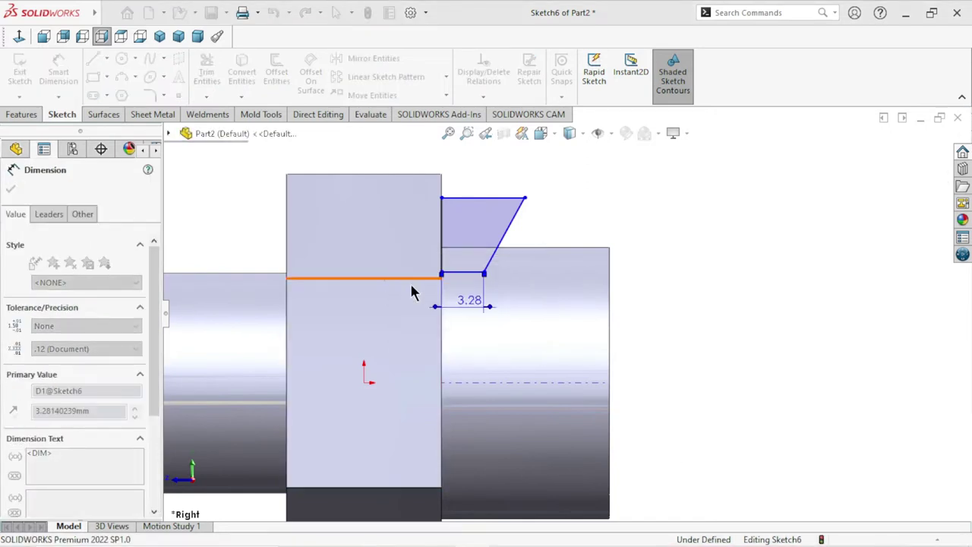
pyautogui.scroll(3, 524, 296)
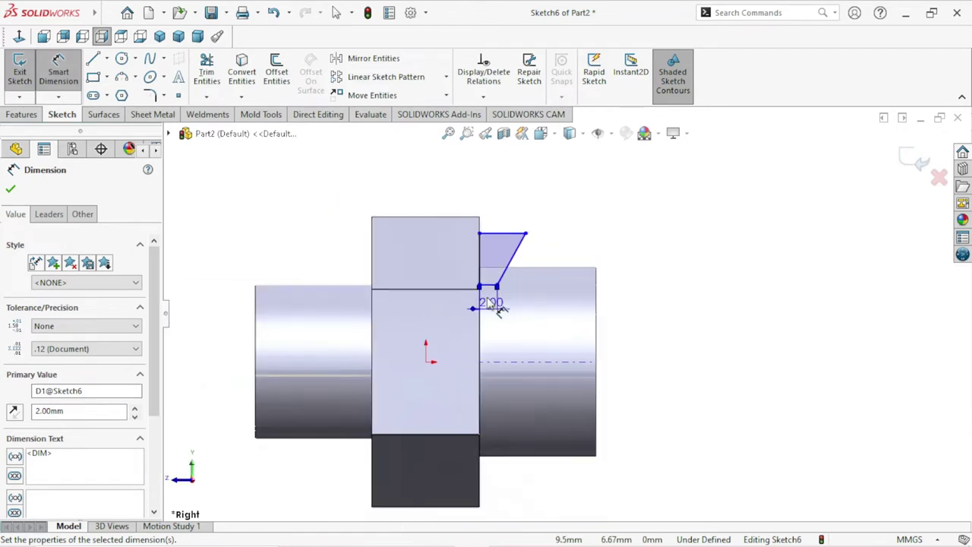
pyautogui.scroll(-2, 494, 304)
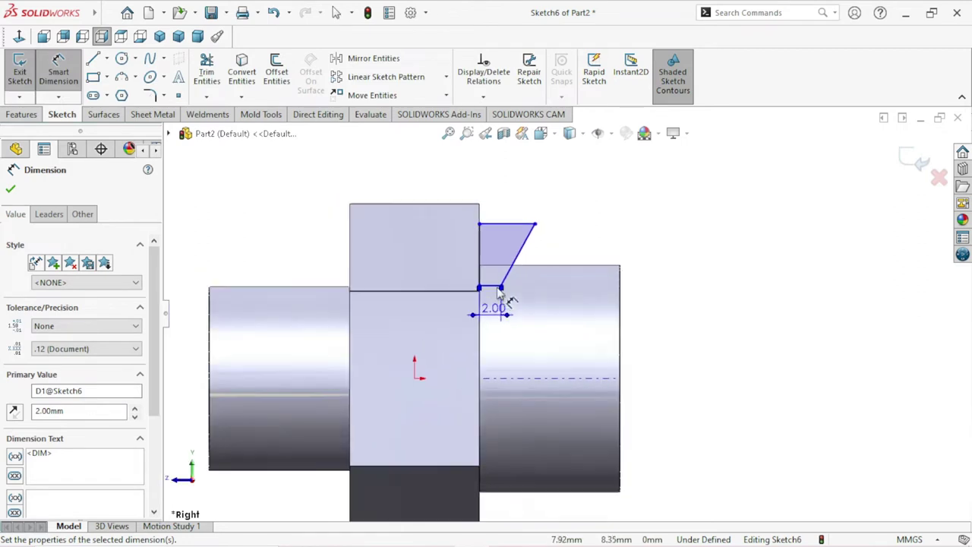
pyautogui.click(508, 224)
pyautogui.click(552, 198)
pyautogui.write('4')
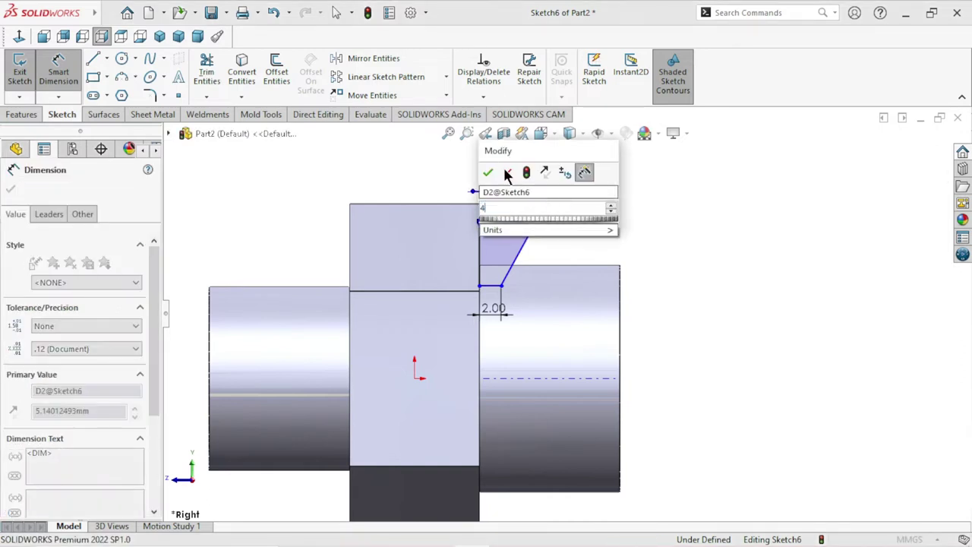
pyautogui.click(488, 171)
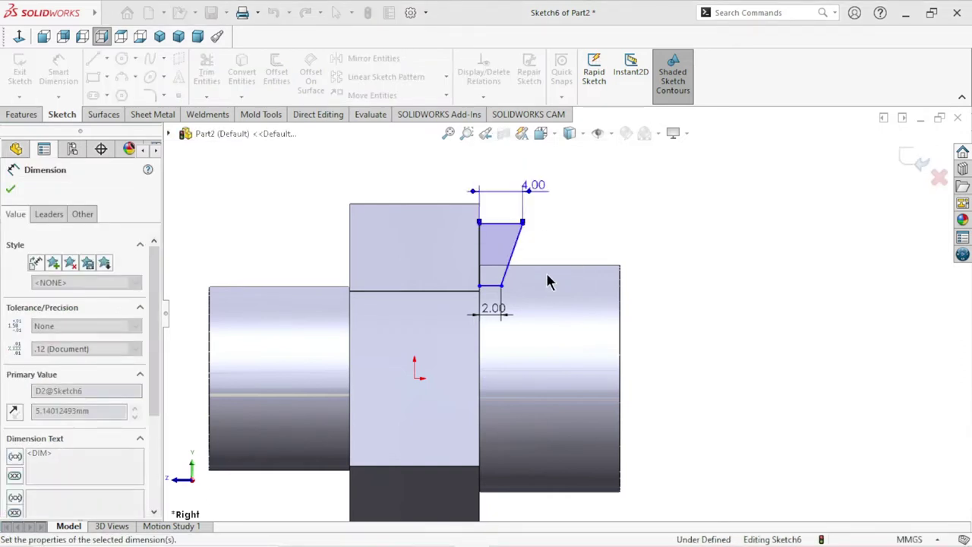
pyautogui.scroll(2, 543, 285)
pyautogui.scroll(-1, 533, 296)
pyautogui.scroll(-1, 565, 326)
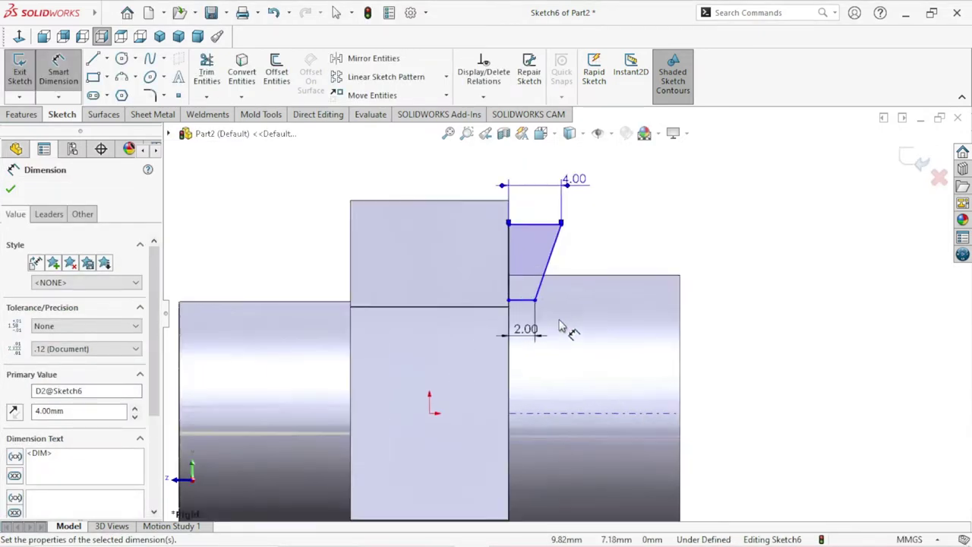
pyautogui.scroll(-1, 566, 327)
pyautogui.scroll(-1, 566, 327)
pyautogui.scroll(2, 583, 377)
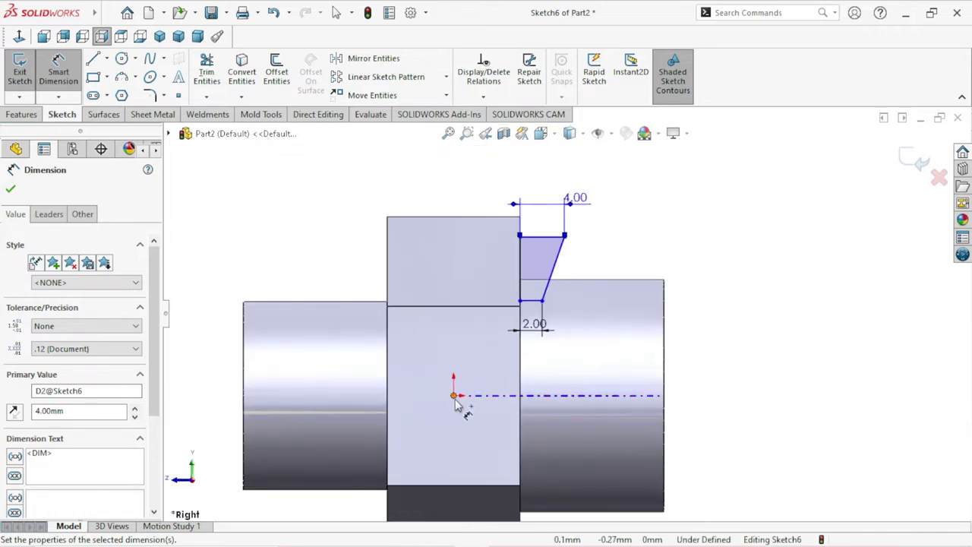
# Dimension the profile's height from the centreline at the origin to 9 mm.
pyautogui.click(453, 397)
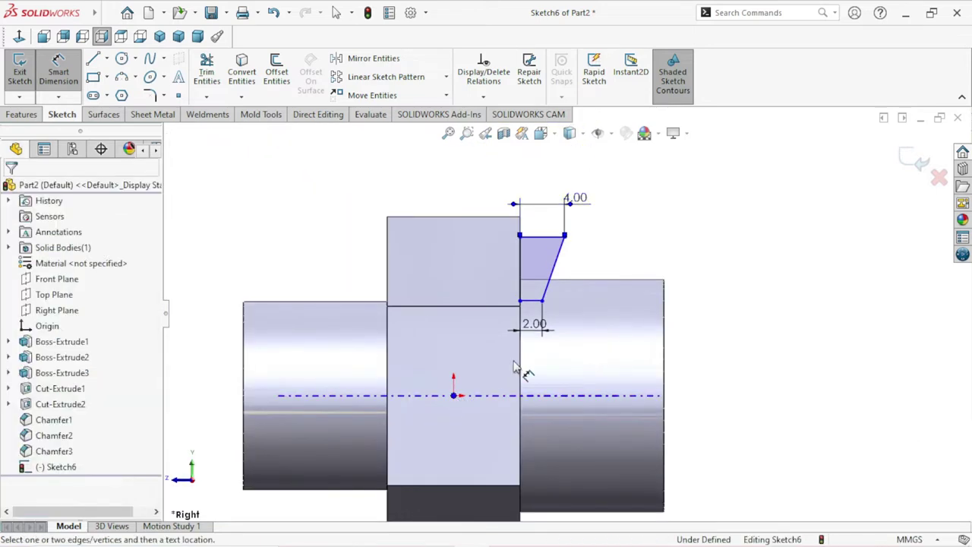
pyautogui.click(533, 303)
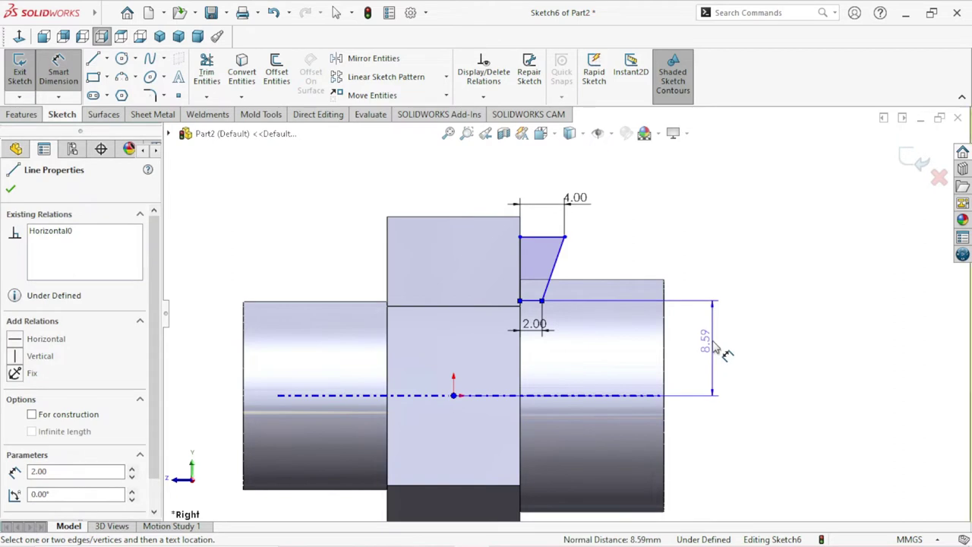
pyautogui.click(711, 346)
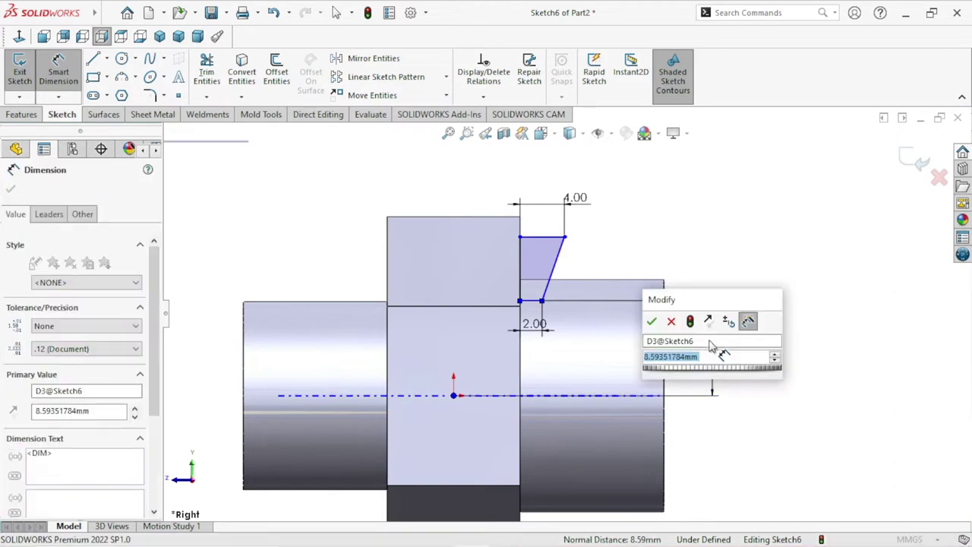
pyautogui.click(653, 319)
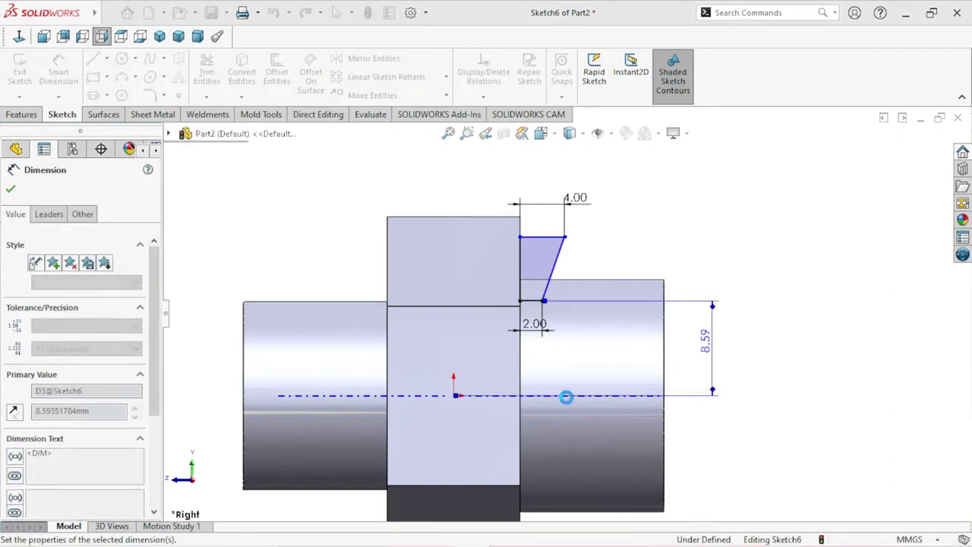
pyautogui.scroll(3, 565, 394)
pyautogui.scroll(-1, 565, 365)
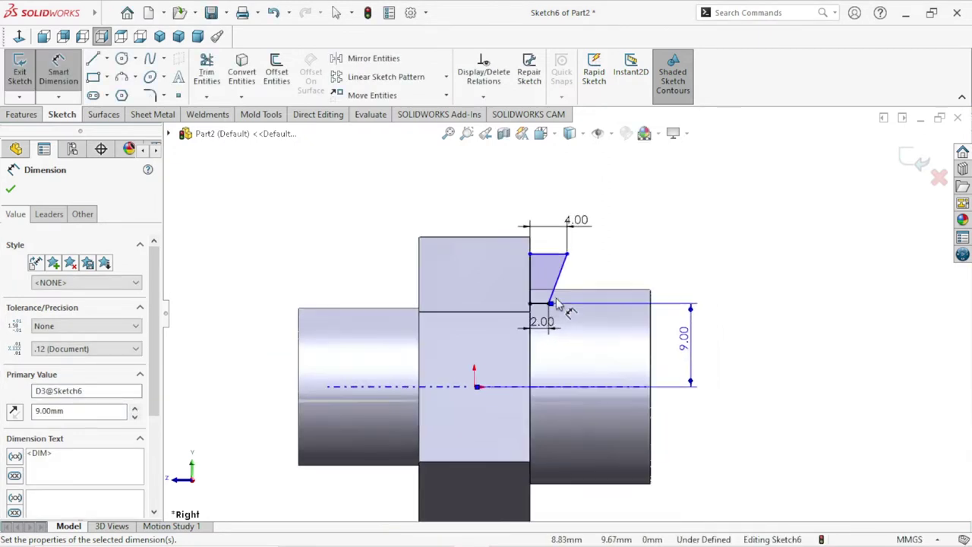
pyautogui.scroll(-3, 562, 314)
# Set the slant angle between bottom and slanted edges to 127° and tidy the labels.
pyautogui.click(531, 312)
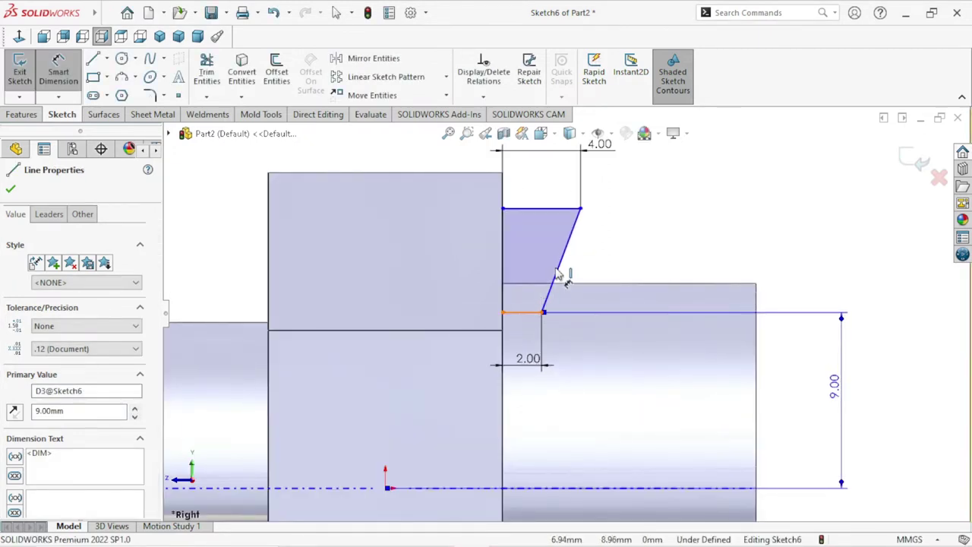
pyautogui.click(552, 275)
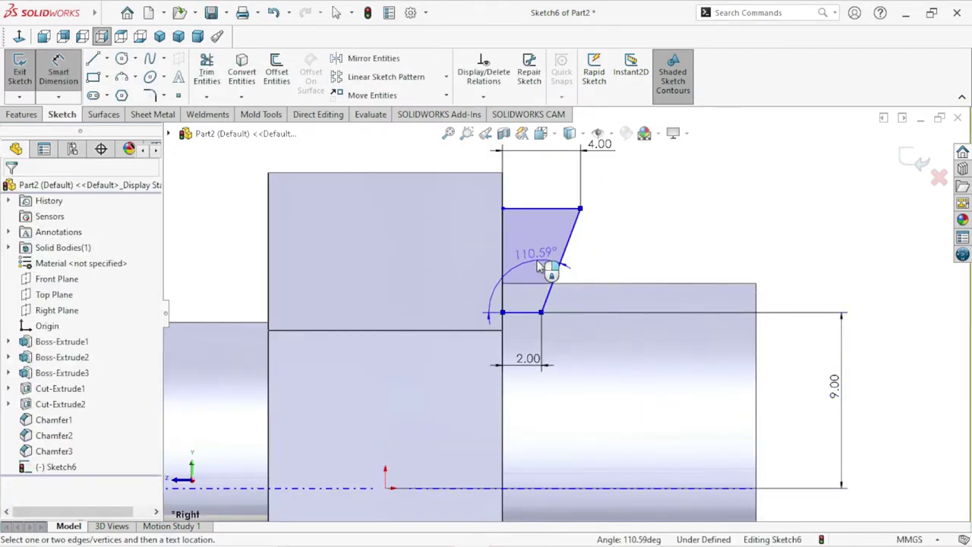
pyautogui.click(535, 274)
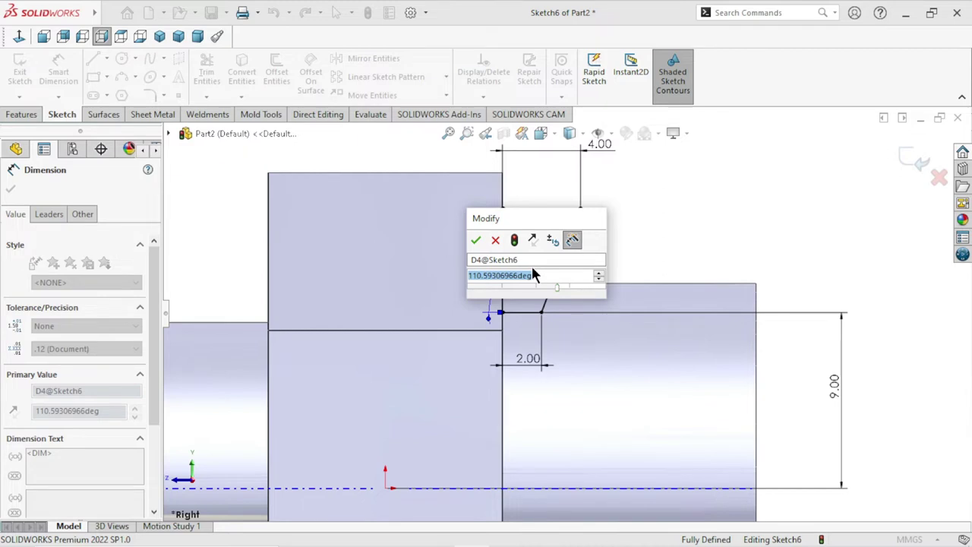
pyautogui.write('127')
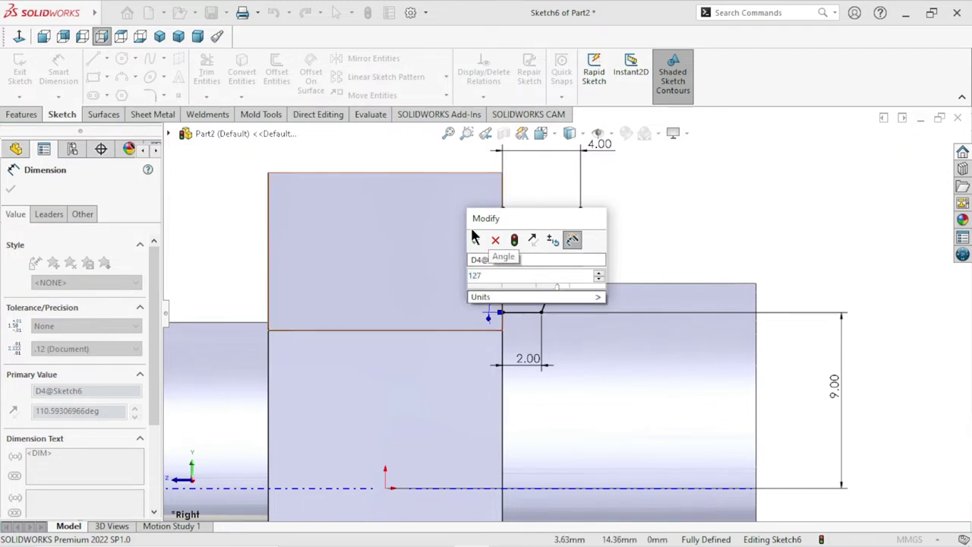
pyautogui.click(475, 240)
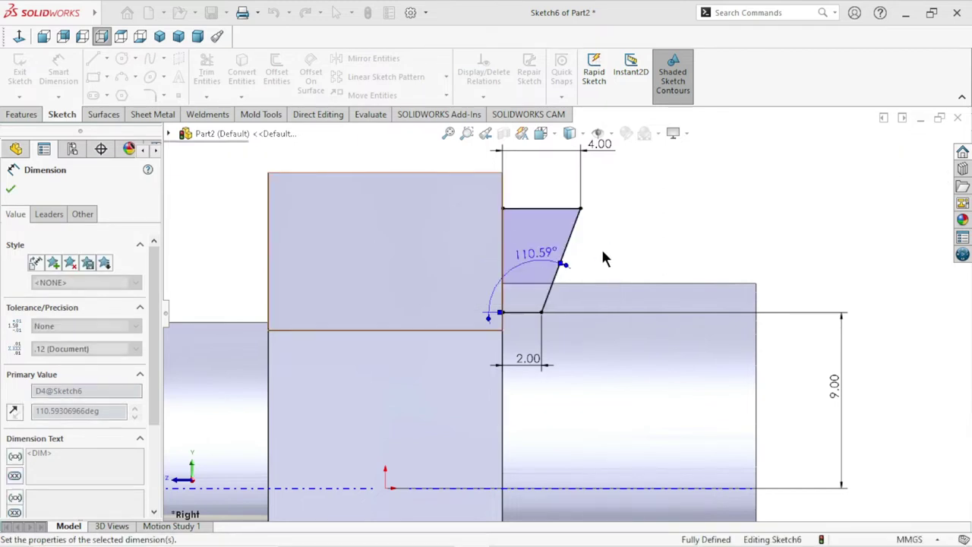
pyautogui.scroll(3, 550, 334)
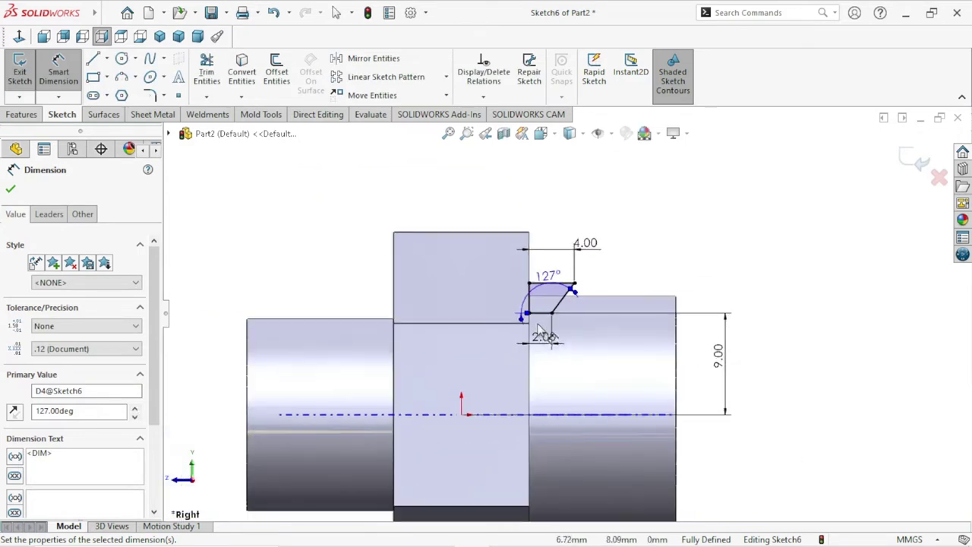
pyautogui.scroll(-2, 539, 328)
pyautogui.scroll(-2, 542, 329)
pyautogui.scroll(1, 542, 326)
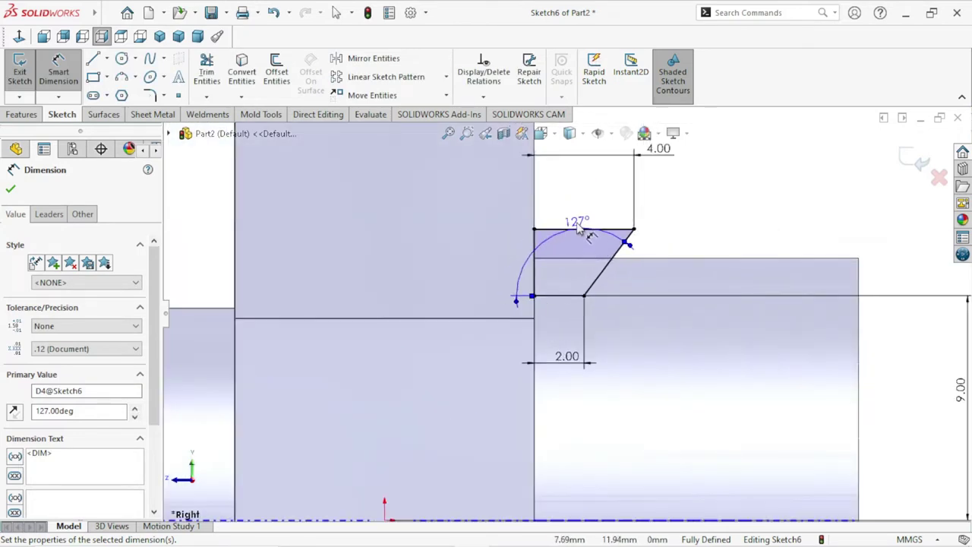
pyautogui.moveTo(579, 230)
pyautogui.mouseDown()
pyautogui.moveTo(578, 258)
pyautogui.moveTo(559, 202)
pyautogui.mouseUp()
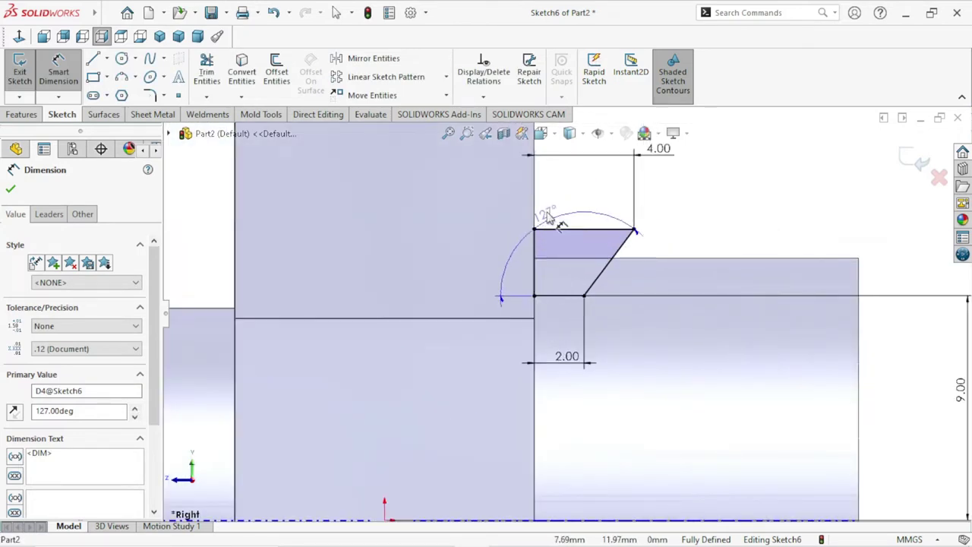
pyautogui.scroll(2, 603, 330)
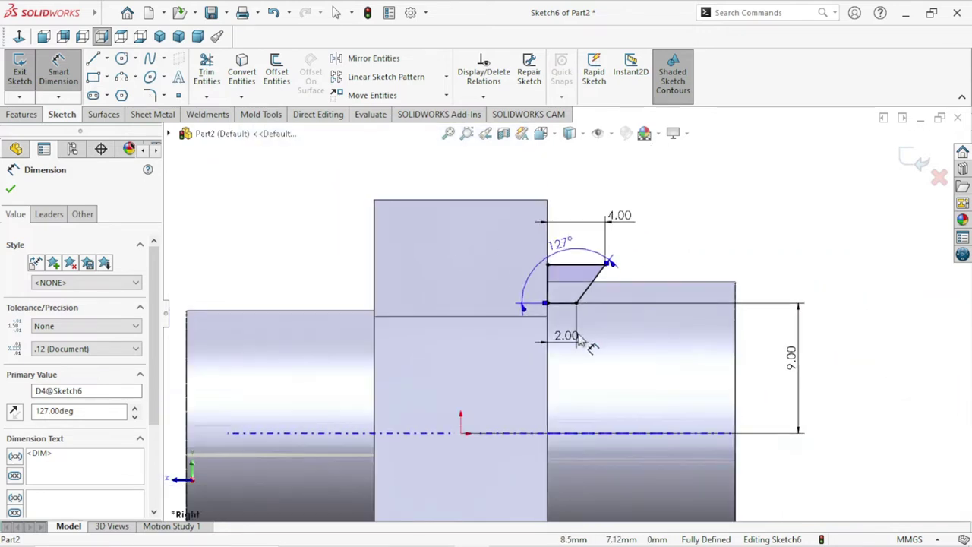
pyautogui.scroll(-1, 590, 343)
pyautogui.scroll(1, 568, 336)
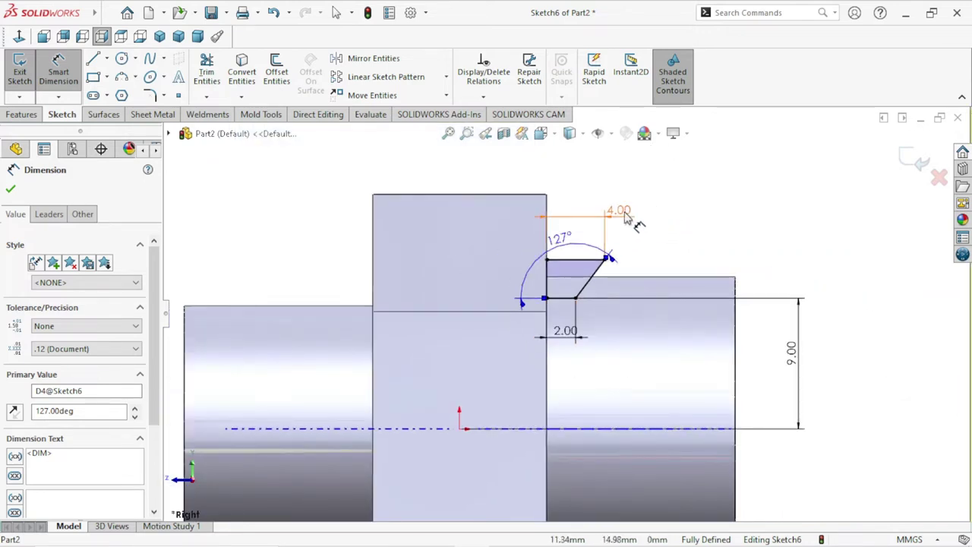
pyautogui.moveTo(624, 218); pyautogui.dragTo(578, 205)
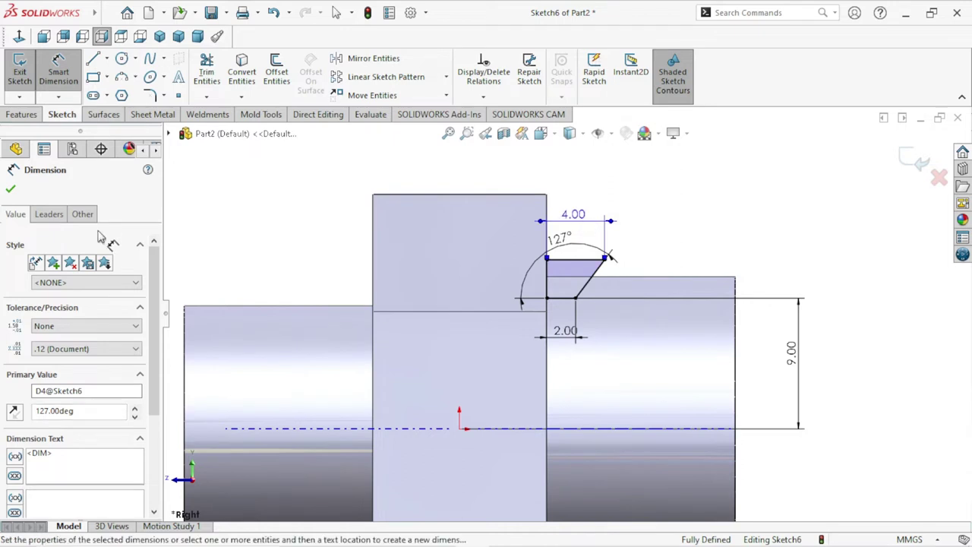
pyautogui.click(11, 188)
pyautogui.scroll(2, 602, 386)
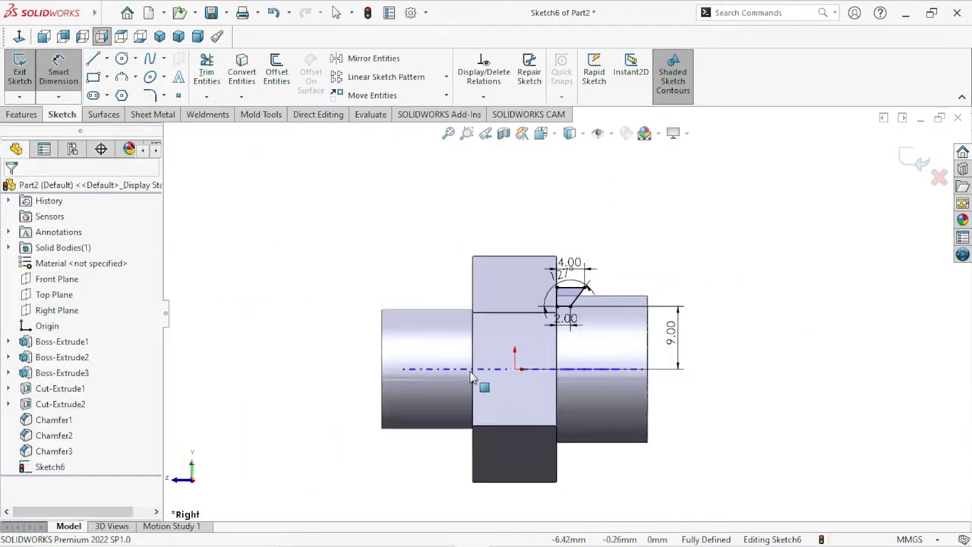
pyautogui.scroll(1, 482, 387)
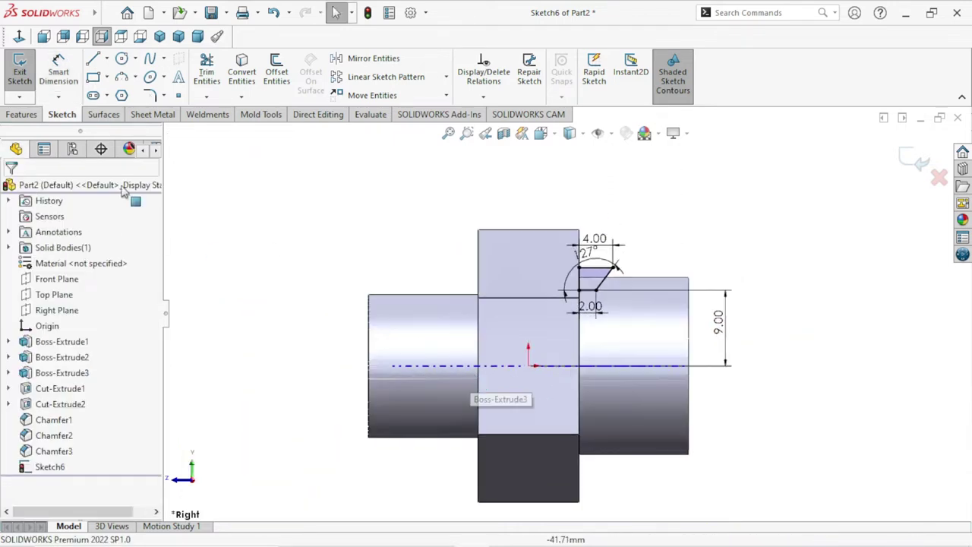
# Draw a second closed trapezoid with a slanted side at the hex's left flange corner.
pyautogui.click(92, 59)
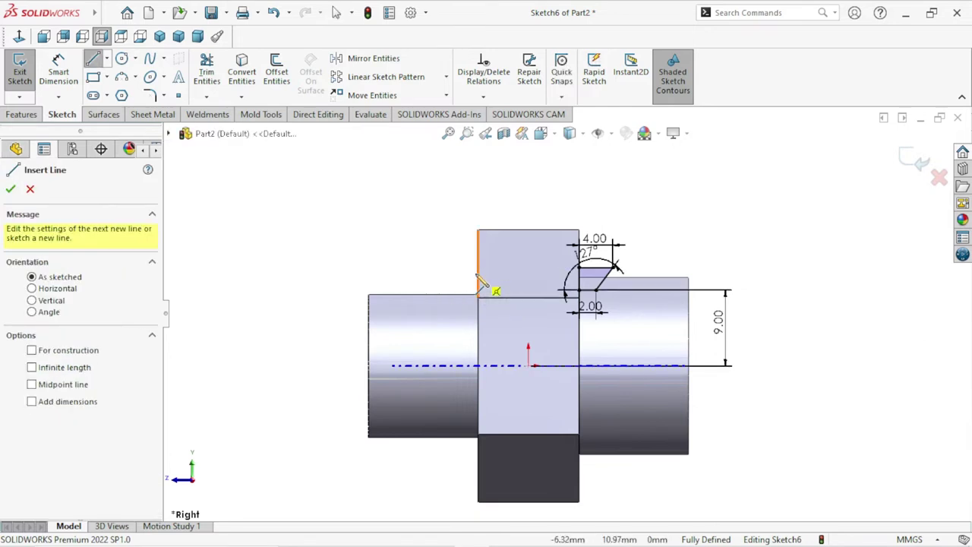
pyautogui.click(477, 272)
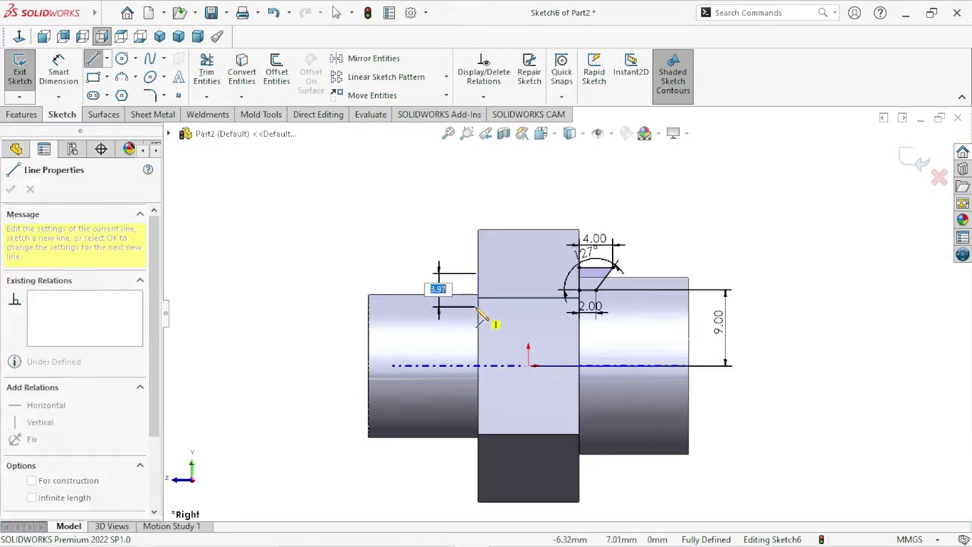
pyautogui.click(478, 306)
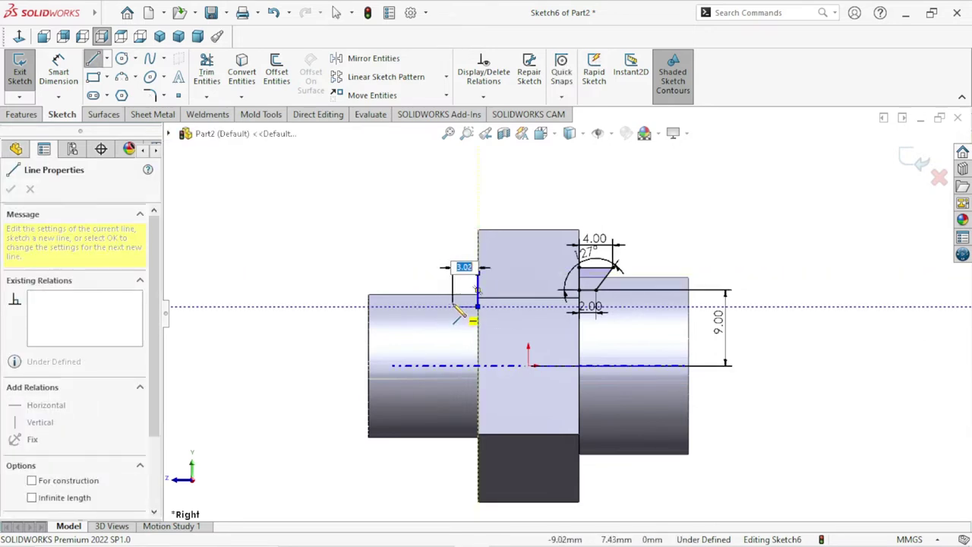
pyautogui.click(454, 306)
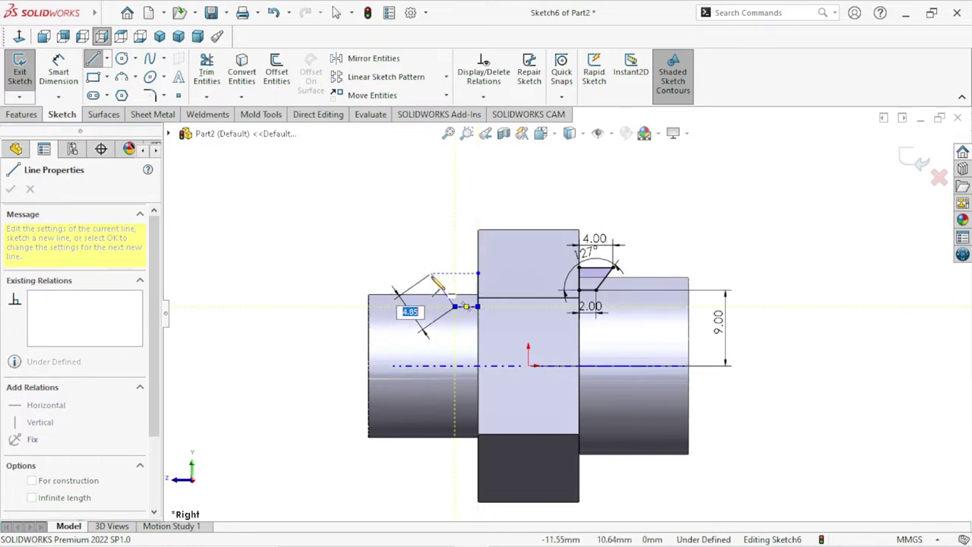
pyautogui.click(429, 273)
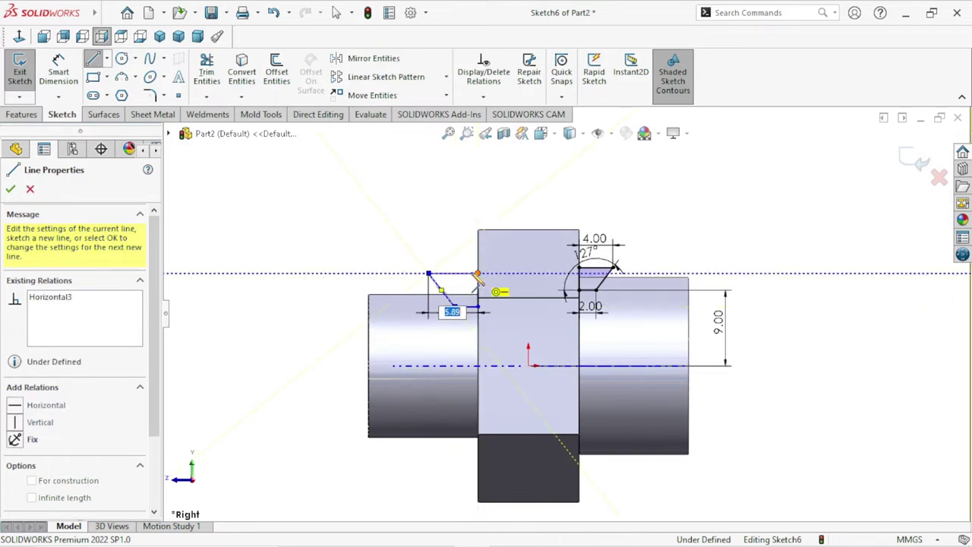
pyautogui.click(477, 273)
pyautogui.rightClick(398, 244)
pyautogui.press('Escape')
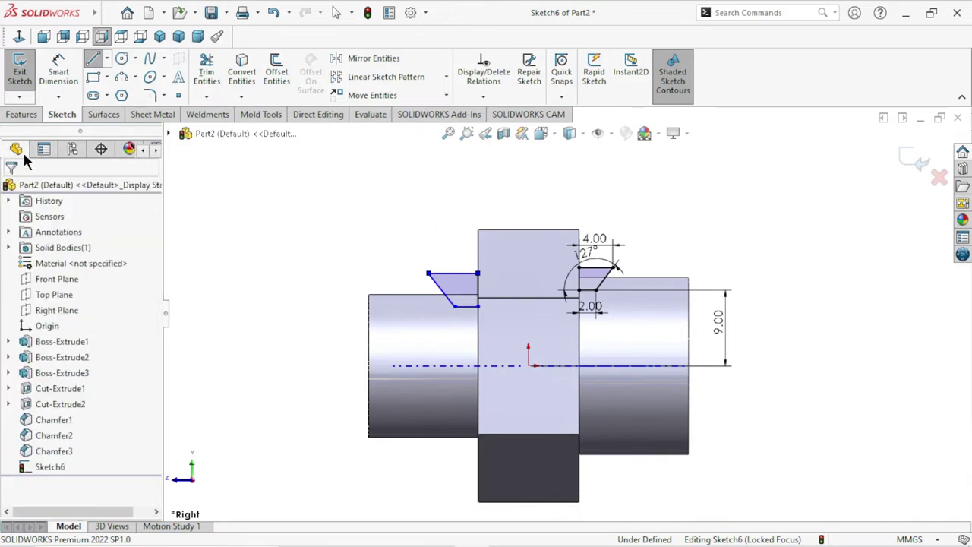
pyautogui.click(44, 75)
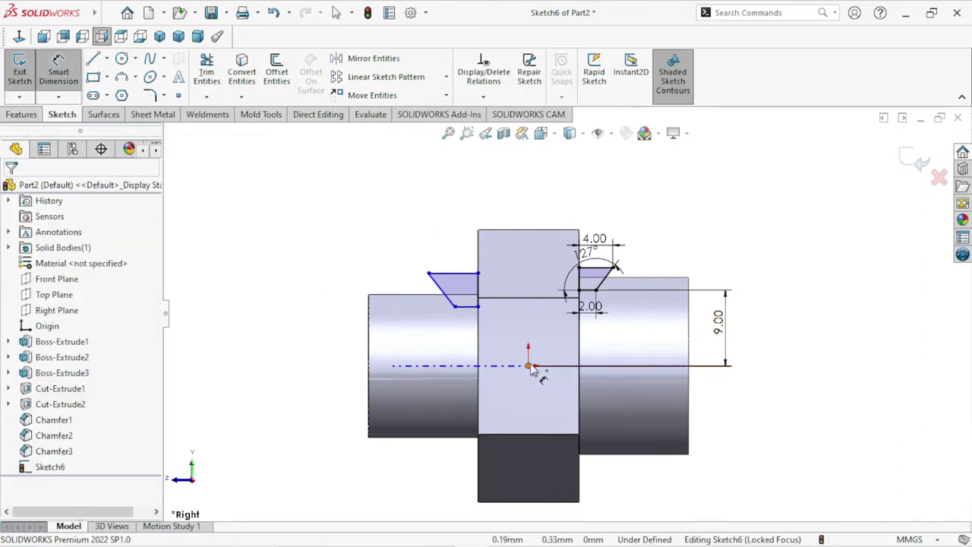
# Place the left profile 7 mm from the origin and give it a 2 mm bottom edge.
pyautogui.click(529, 366)
pyautogui.click(467, 306)
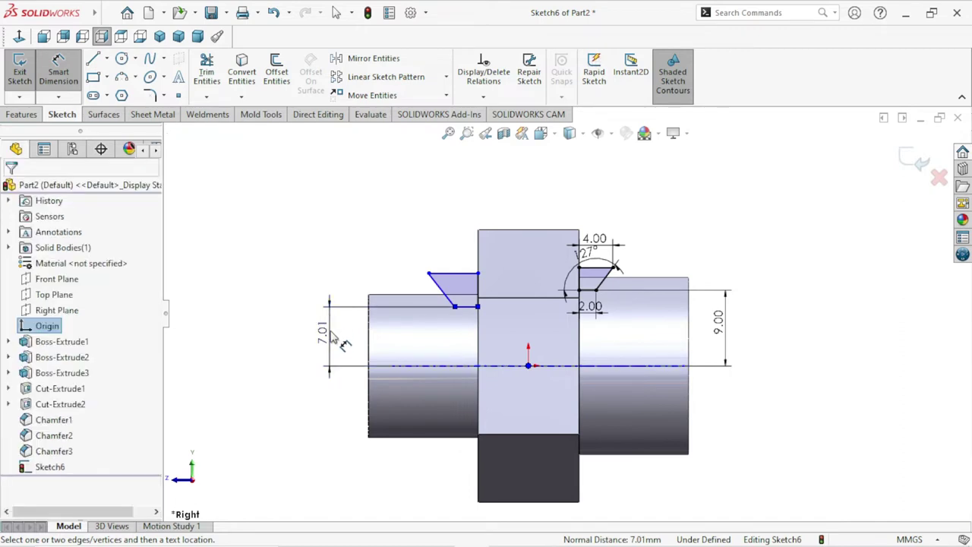
pyautogui.click(332, 335)
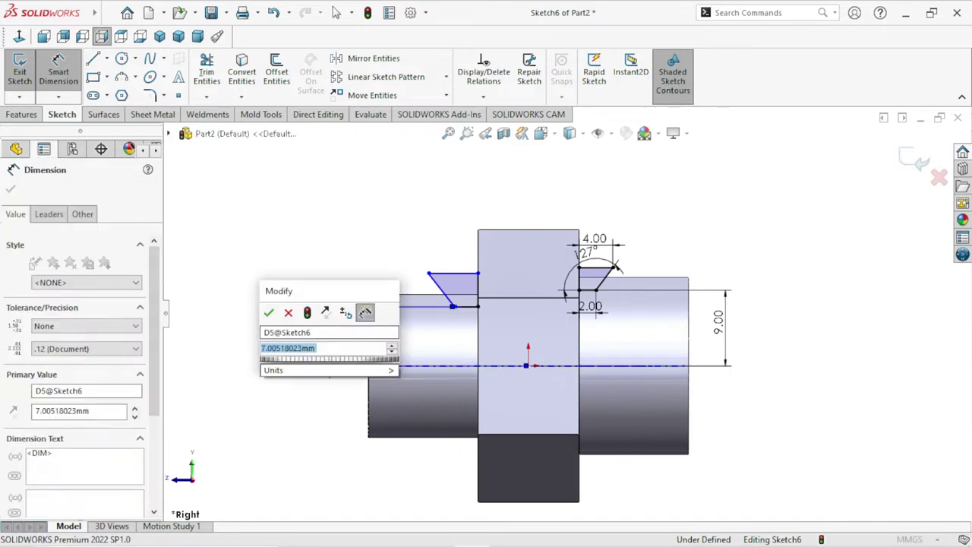
pyautogui.write('7')
pyautogui.click(270, 313)
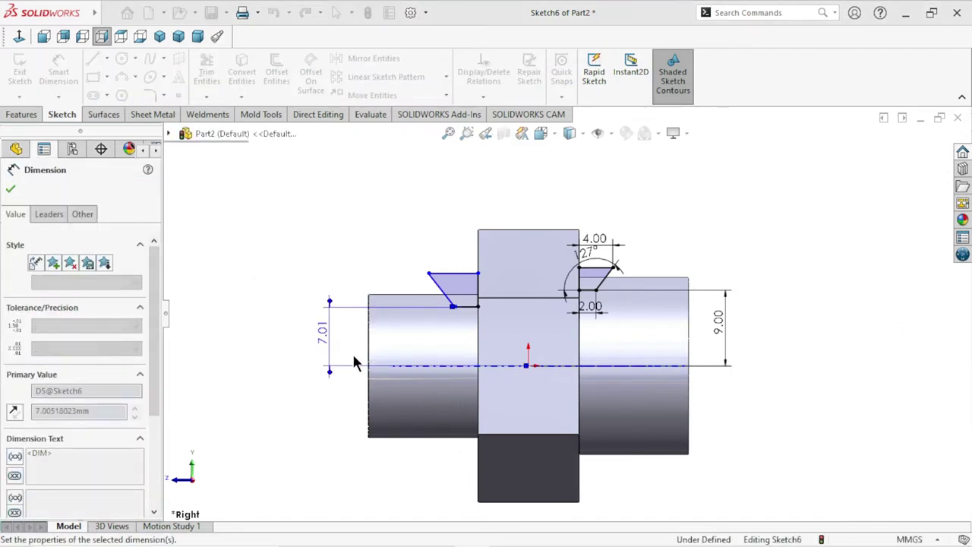
pyautogui.scroll(-1, 400, 335)
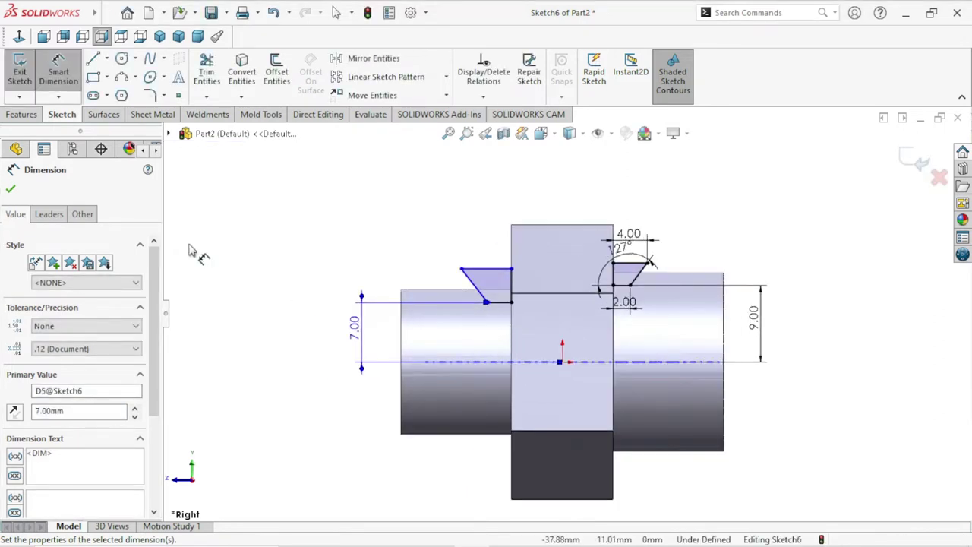
pyautogui.scroll(-3, 543, 331)
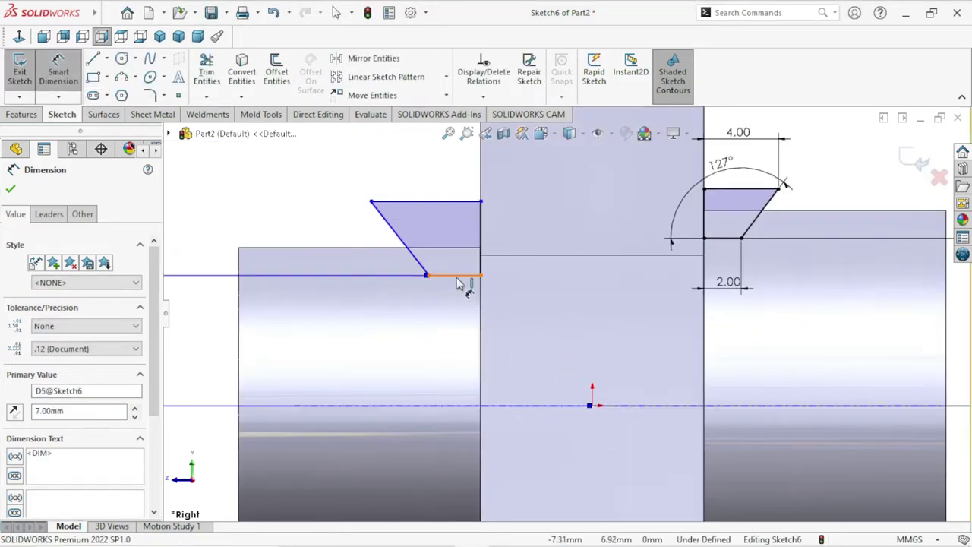
pyautogui.click(441, 275)
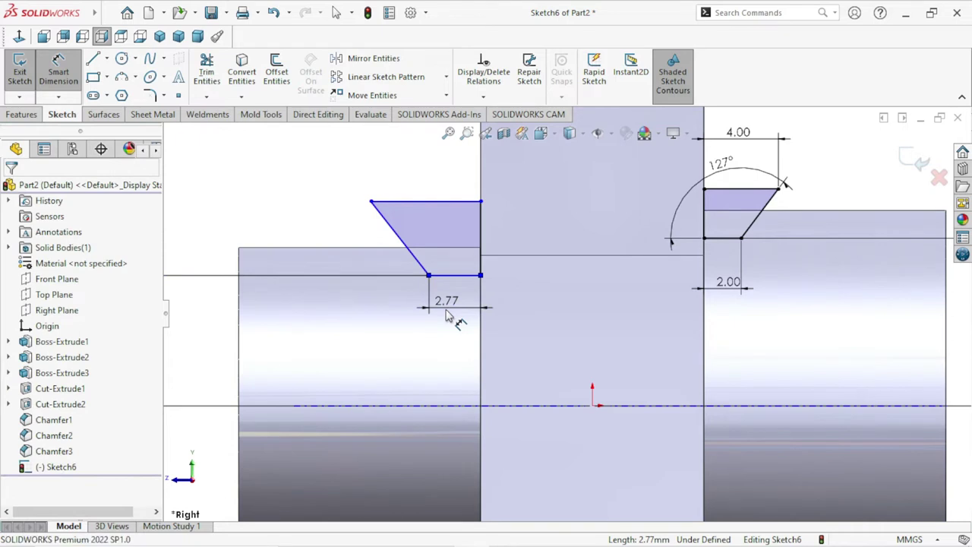
pyautogui.click(446, 311)
pyautogui.write('2')
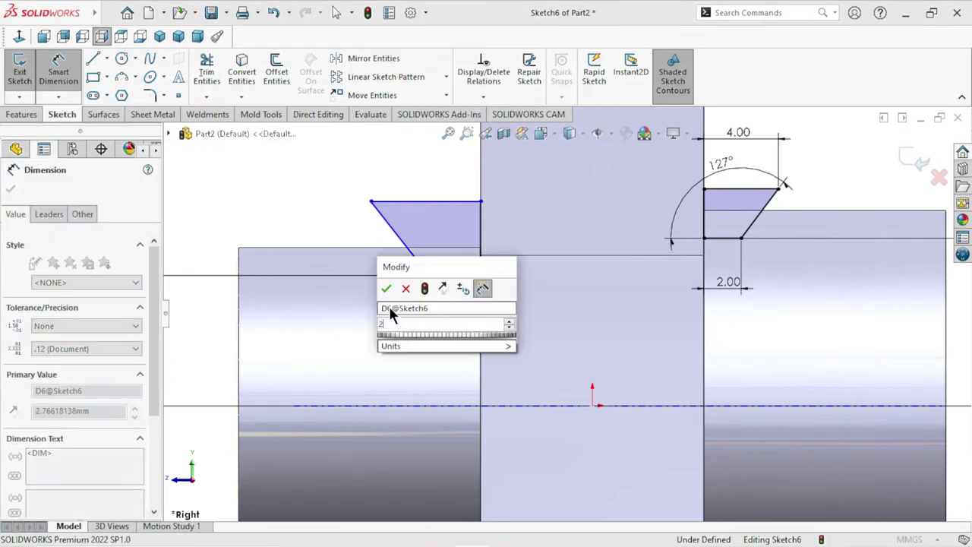
pyautogui.press('Return')
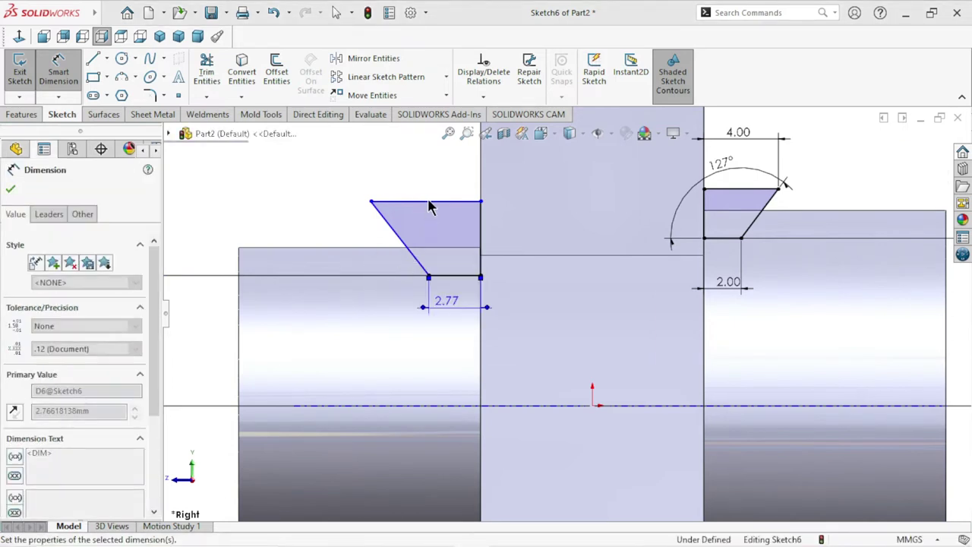
# Set the left profile's top width to 4 mm and side angle to 127°.
pyautogui.click(407, 177)
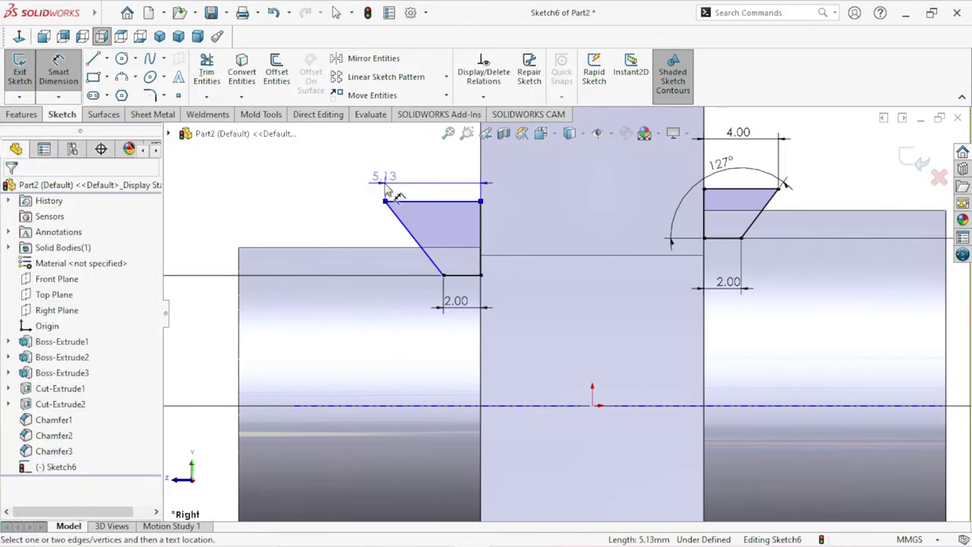
pyautogui.click(389, 194)
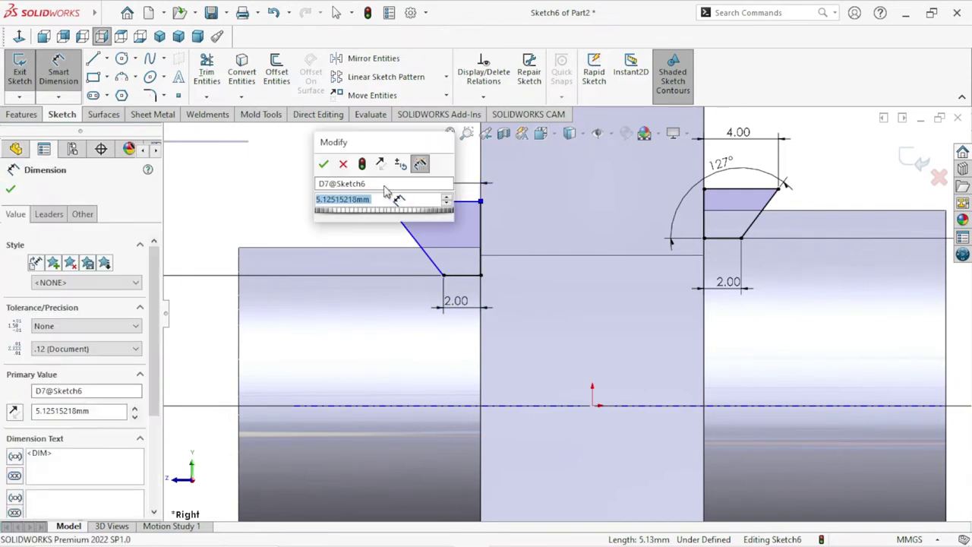
pyautogui.write('4')
pyautogui.click(323, 163)
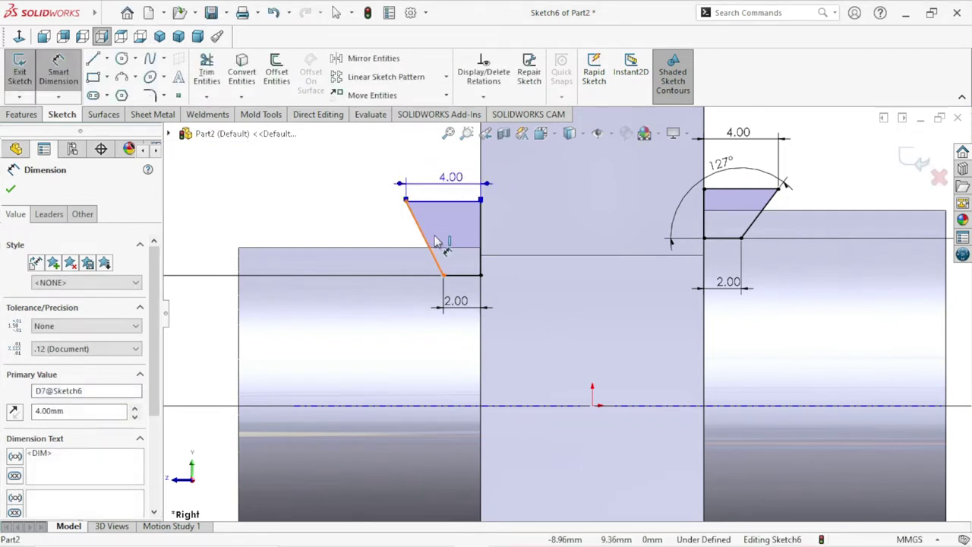
pyautogui.click(464, 277)
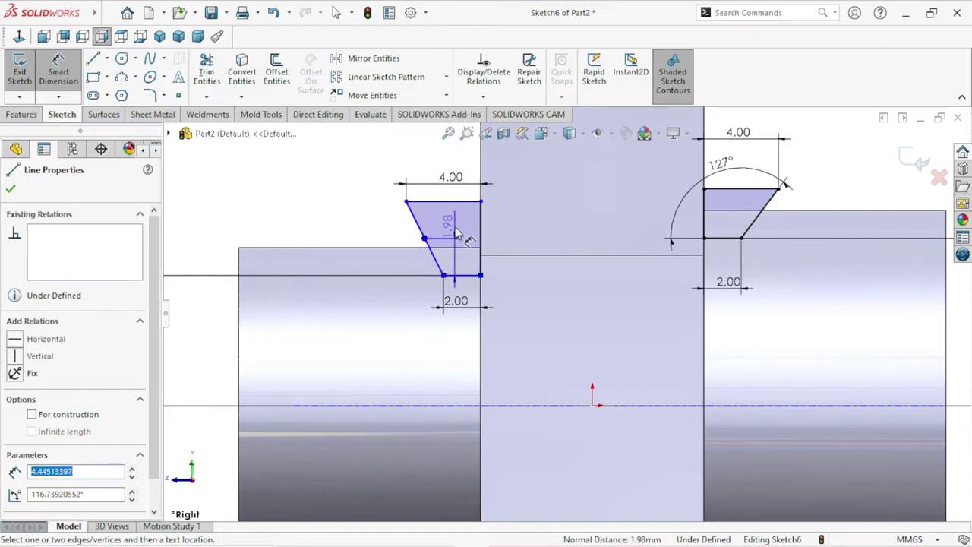
pyautogui.click(463, 277)
pyautogui.click(422, 228)
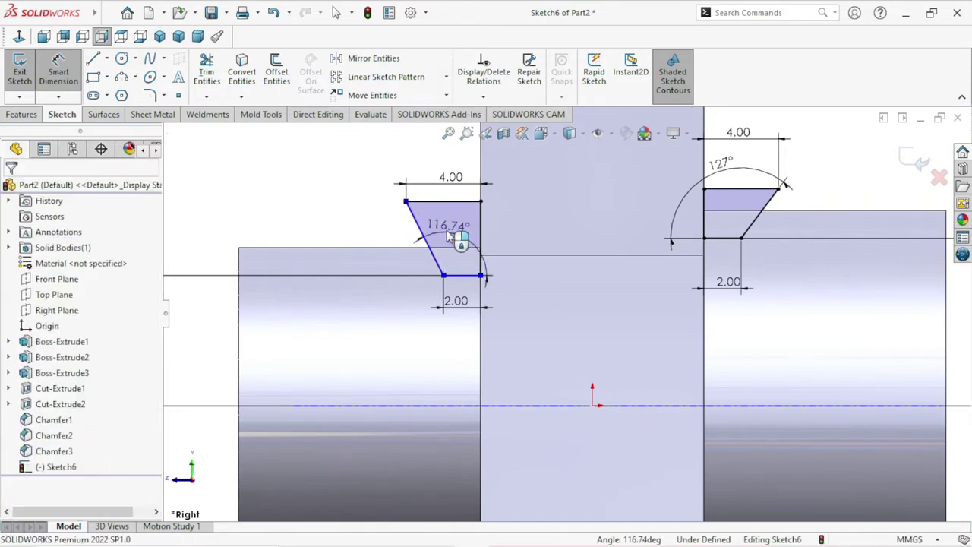
pyautogui.click(450, 237)
pyautogui.write('127')
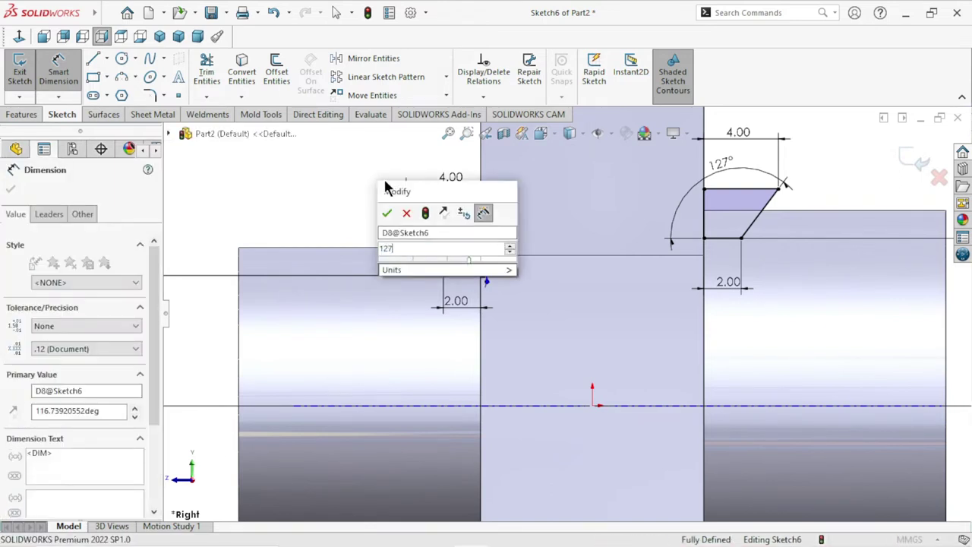
pyautogui.click(387, 213)
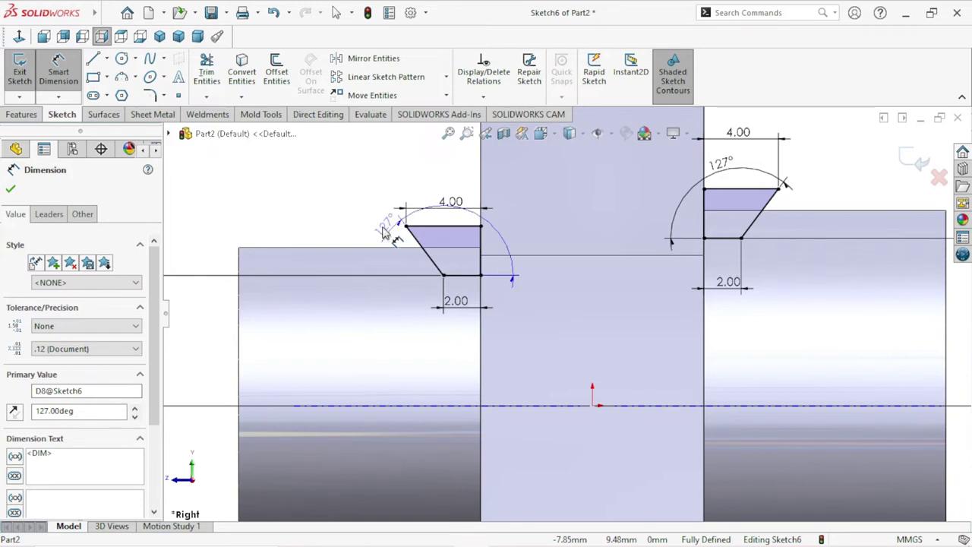
# Move the 127° label clear of the profile, finish dimensioning and fit the view.
pyautogui.moveTo(382, 223); pyautogui.dragTo(371, 180)
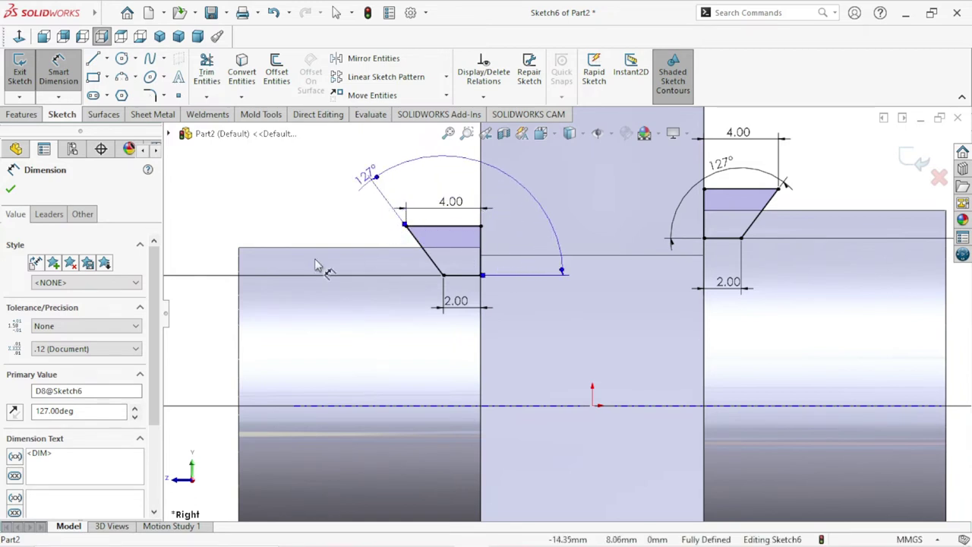
pyautogui.click(11, 191)
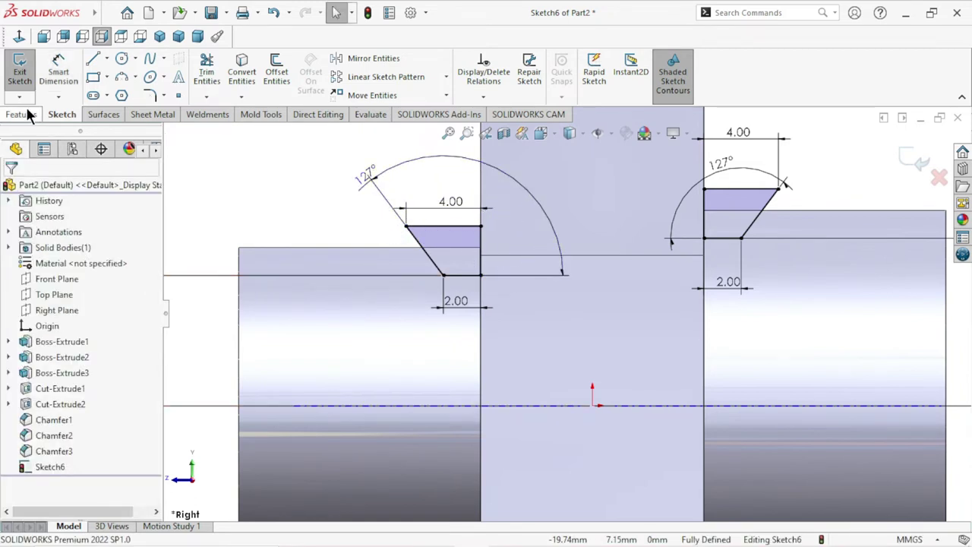
pyautogui.press('f')
pyautogui.scroll(-2, 621, 348)
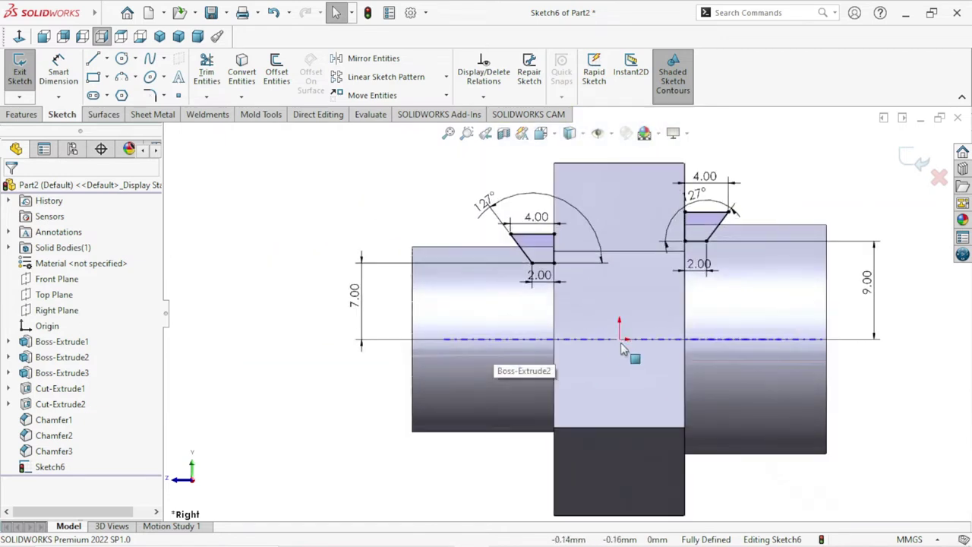
pyautogui.click(108, 60)
pyautogui.click(112, 94)
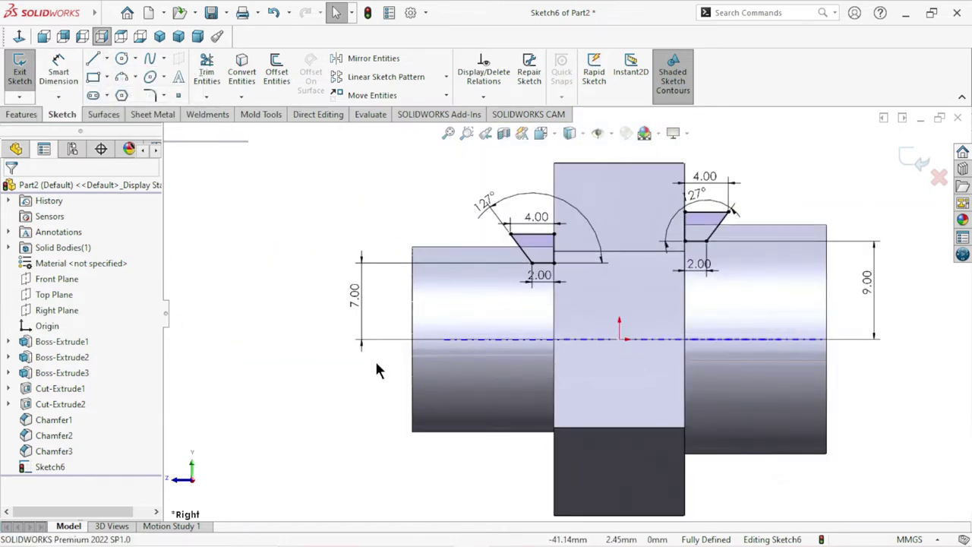
# Draw a centerline along the part axis spanning the whole fitting.
pyautogui.click(303, 339)
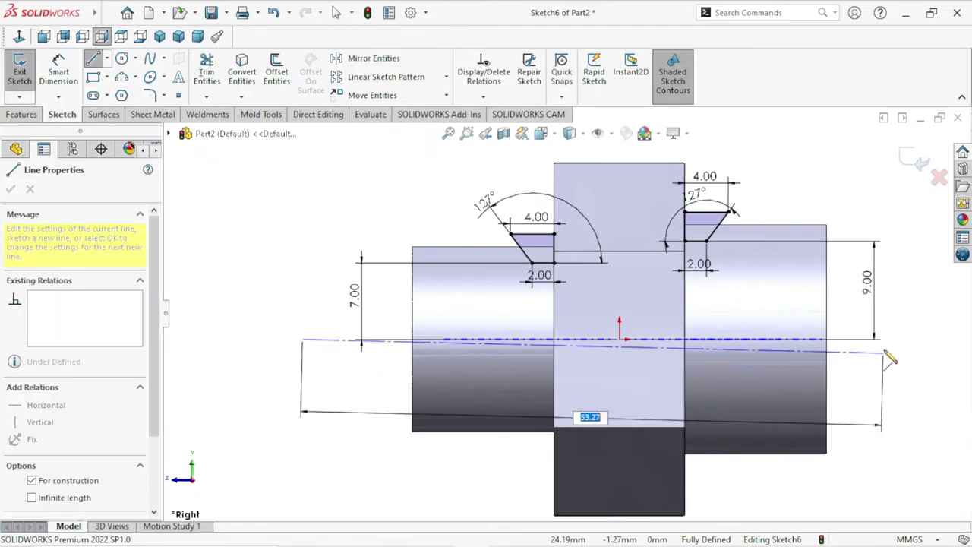
pyautogui.click(884, 339)
pyautogui.rightClick(896, 304)
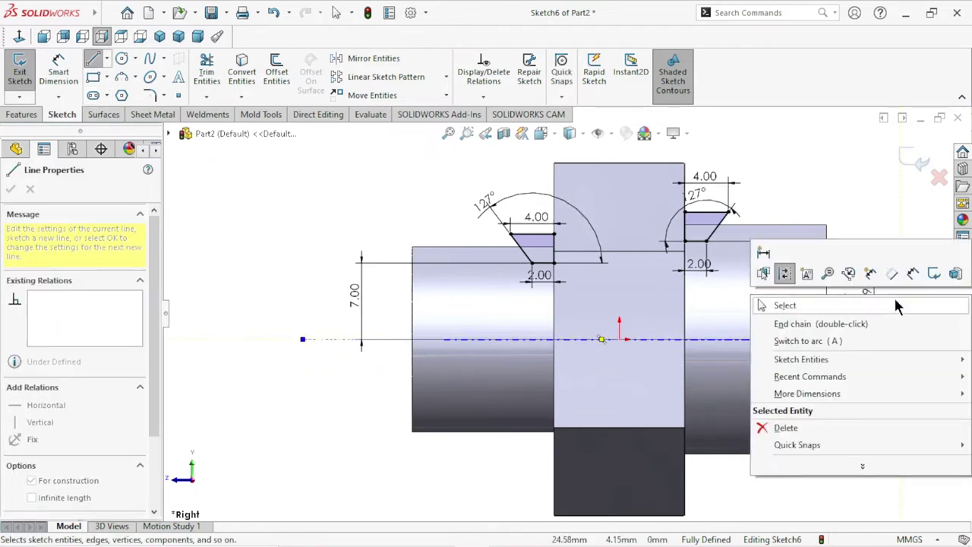
pyautogui.click(880, 304)
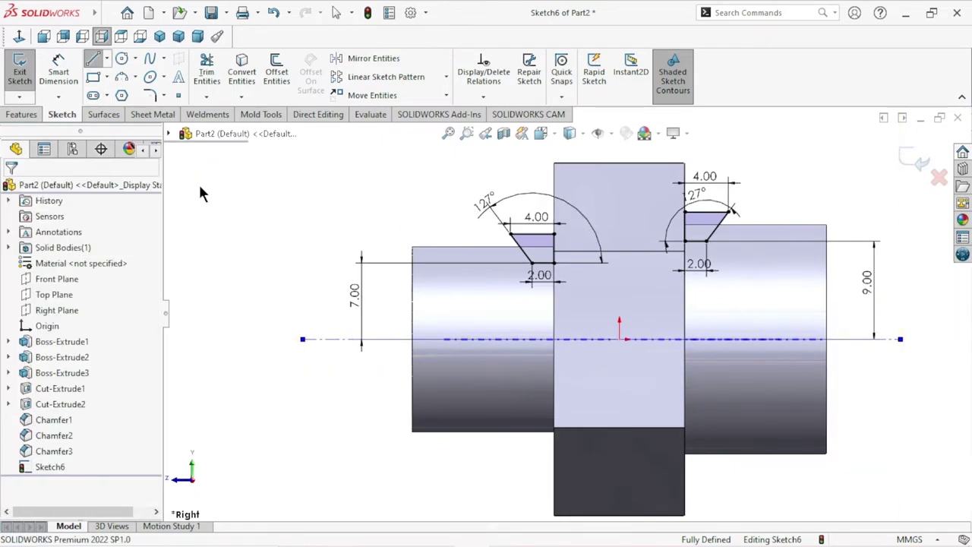
# Revolve-cut both trapezoid profiles 360° around the centerline to form the grooves.
pyautogui.click(28, 114)
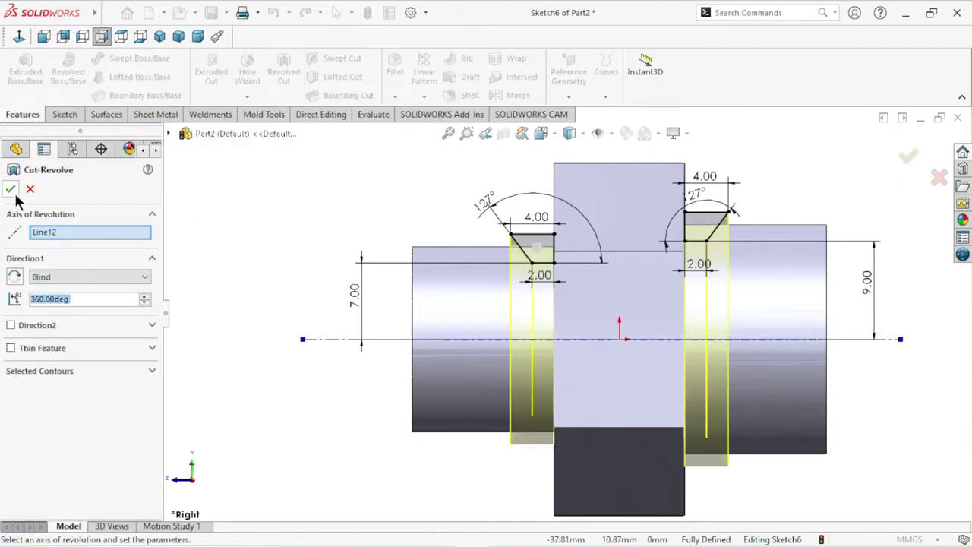
pyautogui.press('Return')
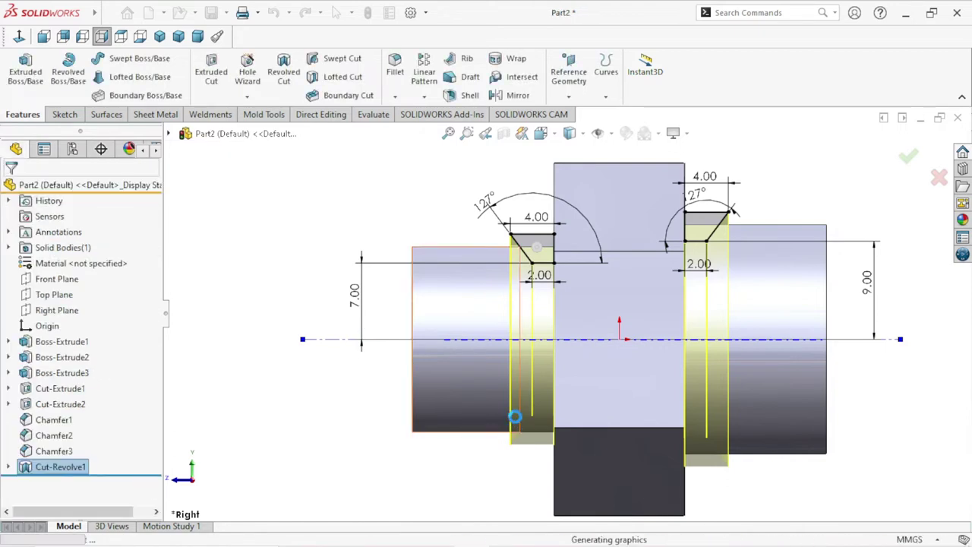
pyautogui.press('f')
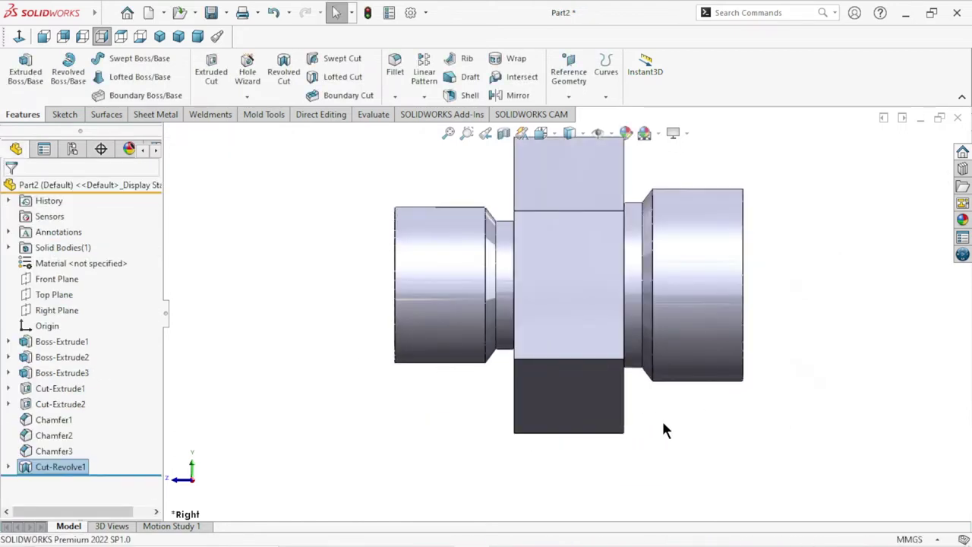
pyautogui.moveTo(661, 419)
pyautogui.mouseDown(button='middle')
pyautogui.moveTo(763, 412)
pyautogui.moveTo(744, 341)
pyautogui.moveTo(704, 368)
pyautogui.moveTo(618, 358)
pyautogui.moveTo(716, 449)
pyautogui.moveTo(794, 374)
pyautogui.moveTo(759, 276)
pyautogui.moveTo(683, 340)
pyautogui.mouseUp(button='middle')
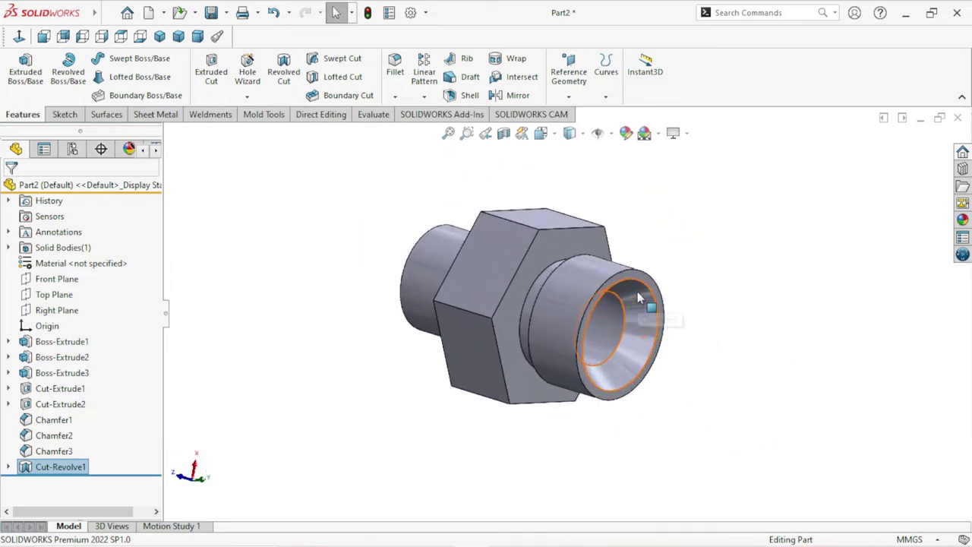
pyautogui.scroll(-2, 640, 321)
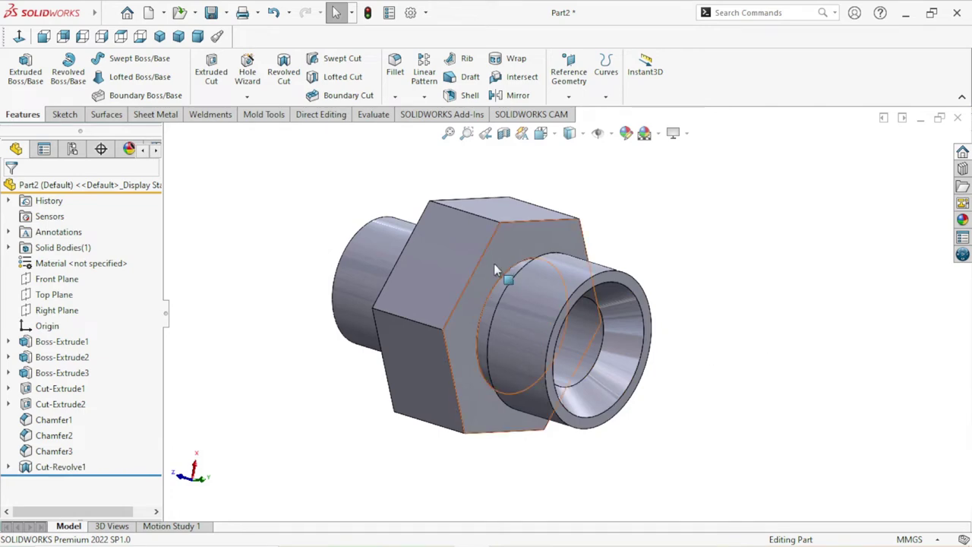
# Start a sketch on the hex front face and draw a circle centred on the origin.
pyautogui.click(508, 252)
pyautogui.click(571, 208)
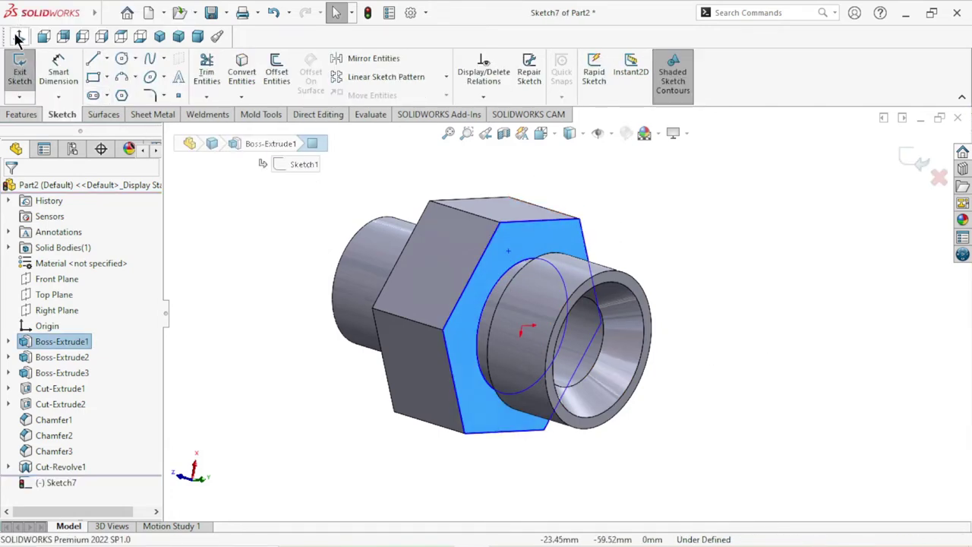
pyautogui.click(121, 59)
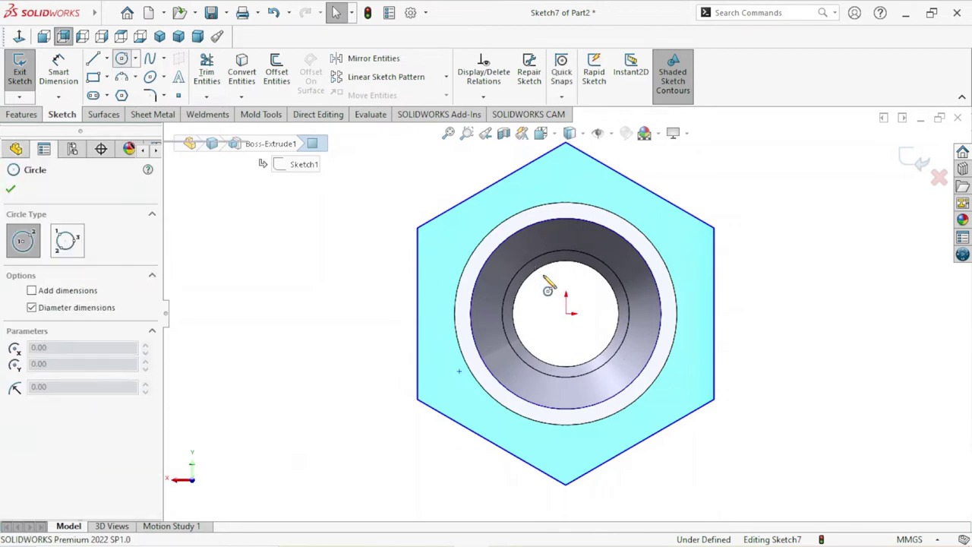
pyautogui.click(567, 312)
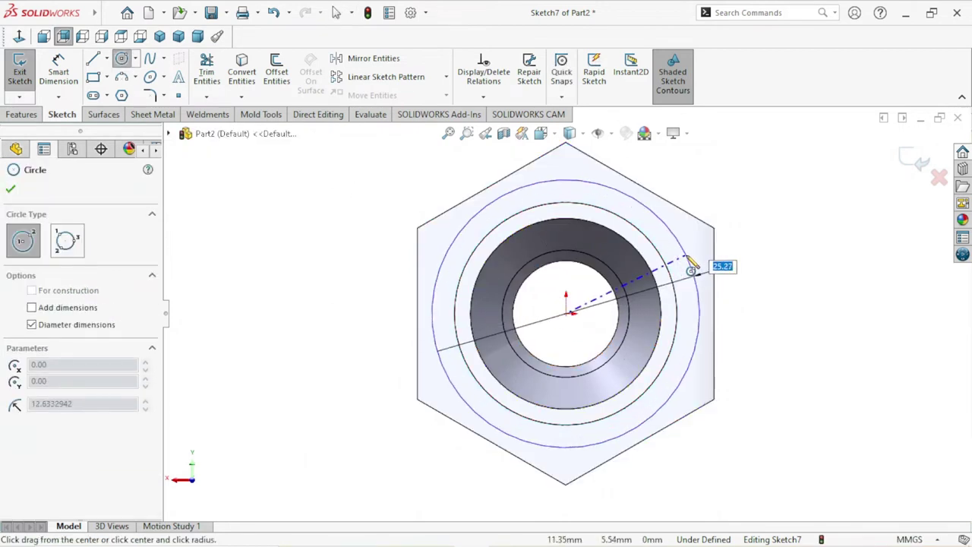
pyautogui.click(691, 268)
pyautogui.press('Escape')
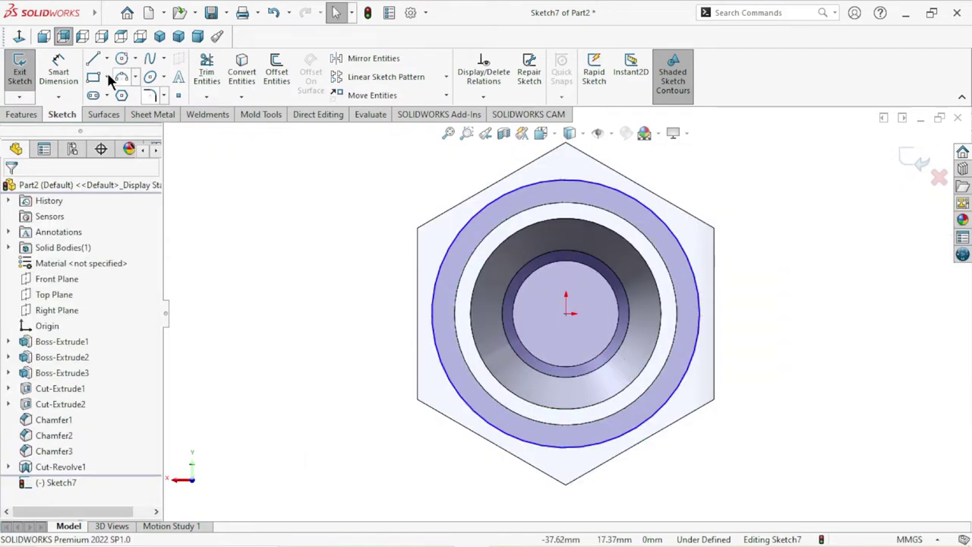
# Dimension the circle's diameter to 25 mm.
pyautogui.press('Return')
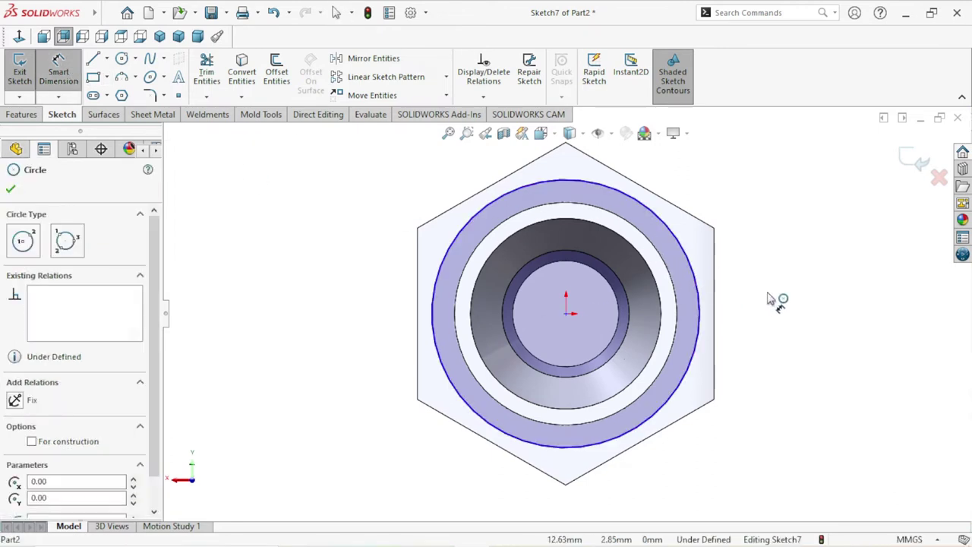
pyautogui.press('d')
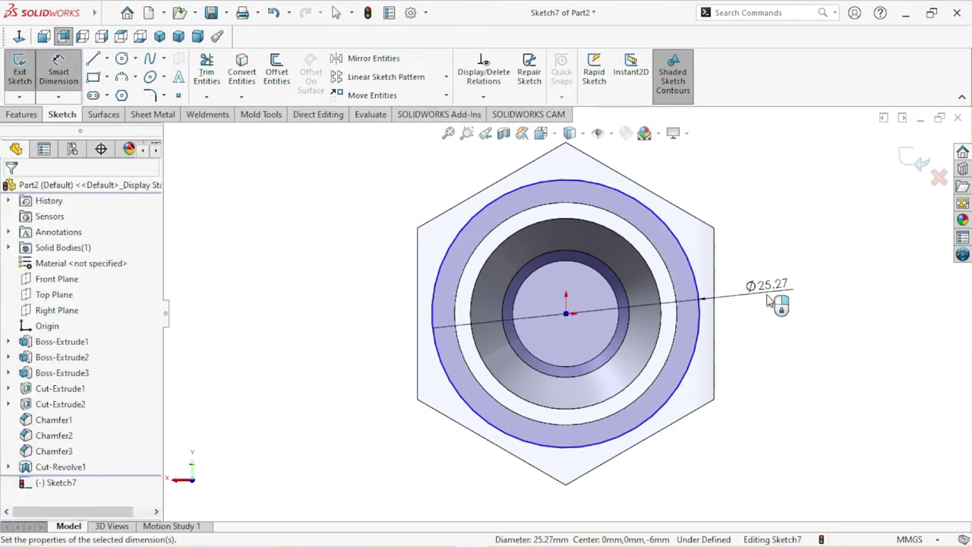
pyautogui.click(769, 300)
pyautogui.write('25')
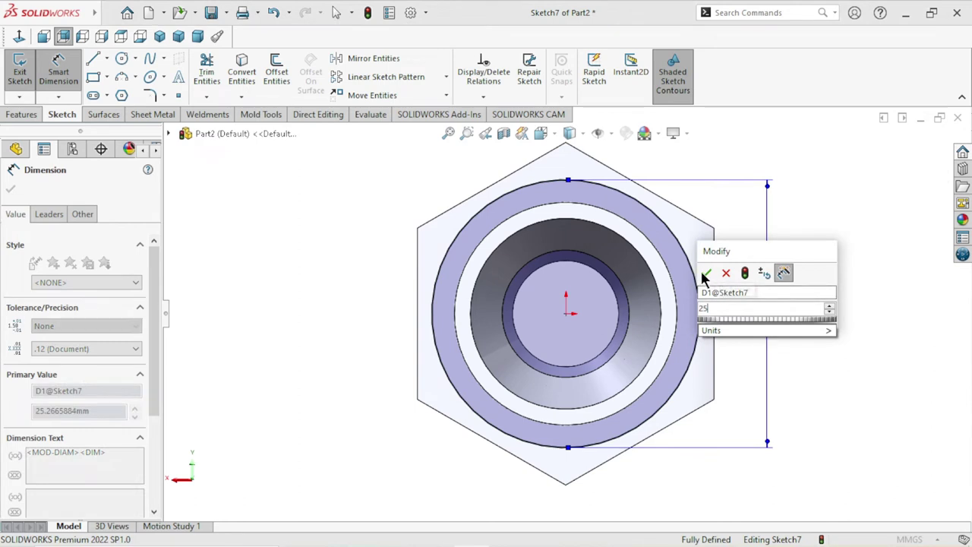
pyautogui.click(706, 273)
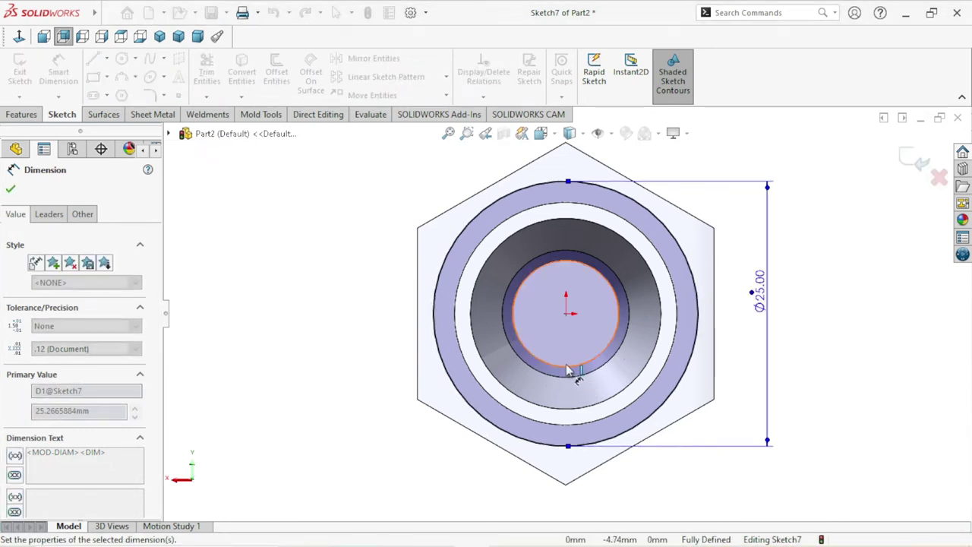
pyautogui.click(10, 190)
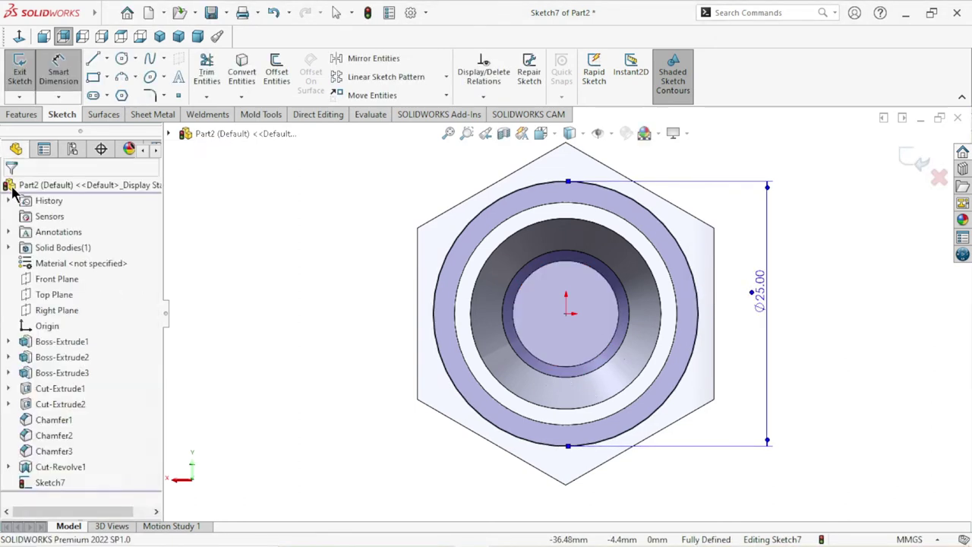
pyautogui.click(23, 115)
# Extrude-cut 1 mm blind with Flip side to cut, removing material outside the Ø25 circle.
pyautogui.click(213, 68)
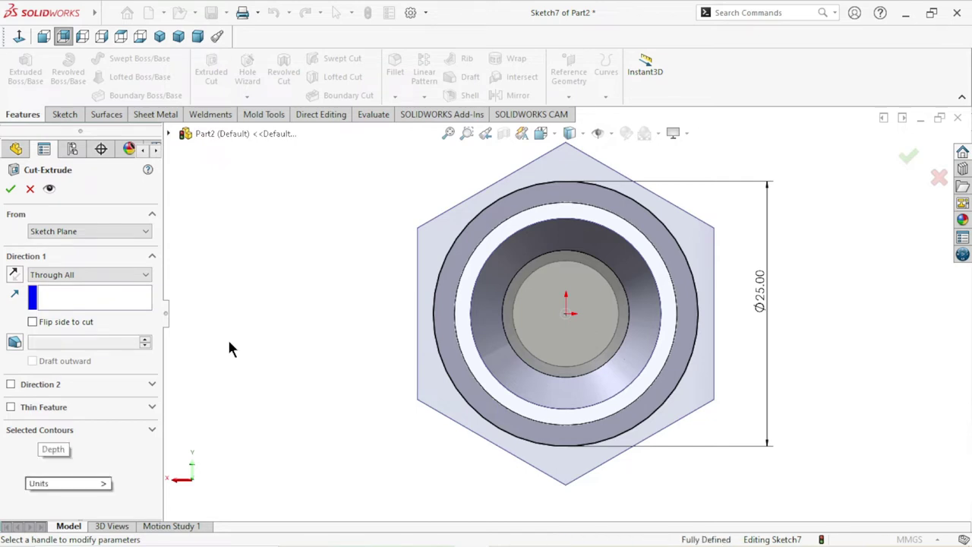
pyautogui.click(37, 277)
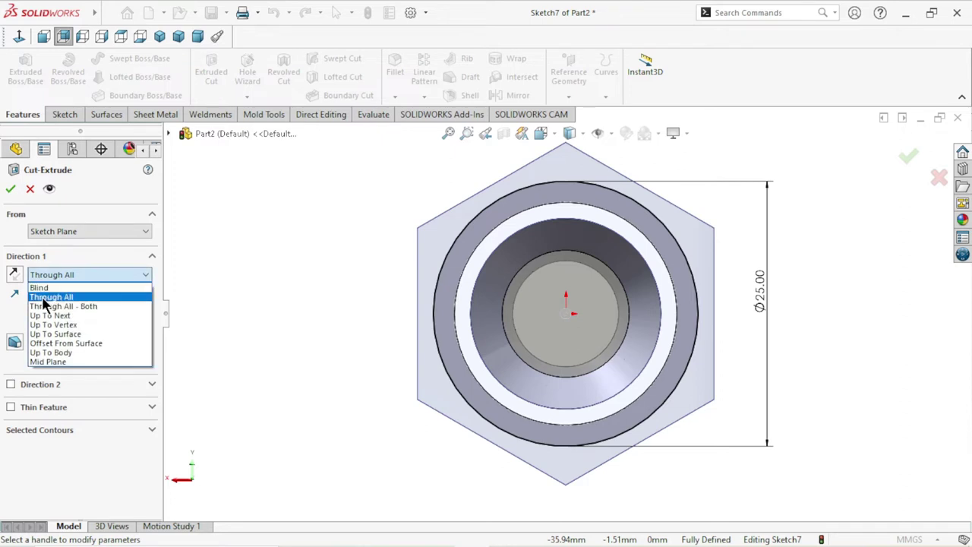
pyautogui.click(45, 293)
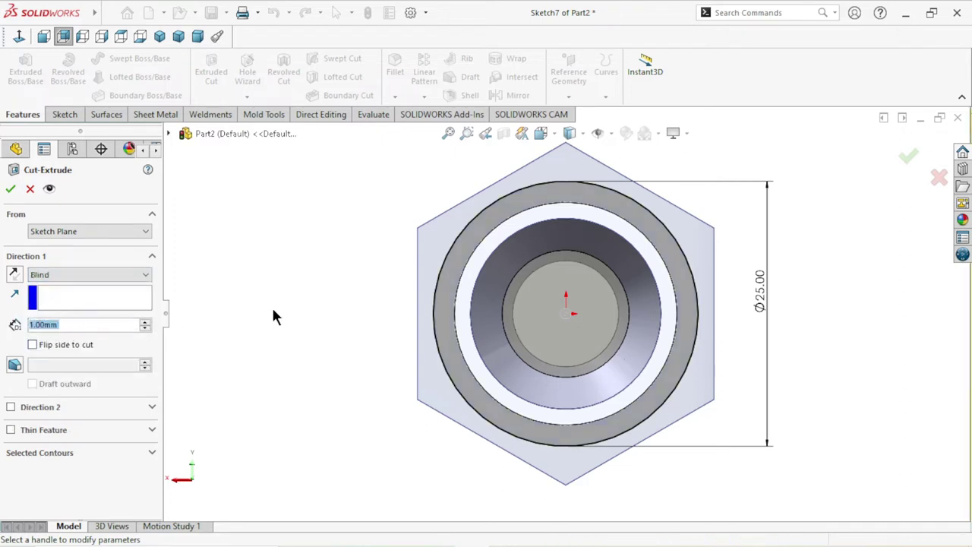
pyautogui.click(33, 344)
pyautogui.click(11, 190)
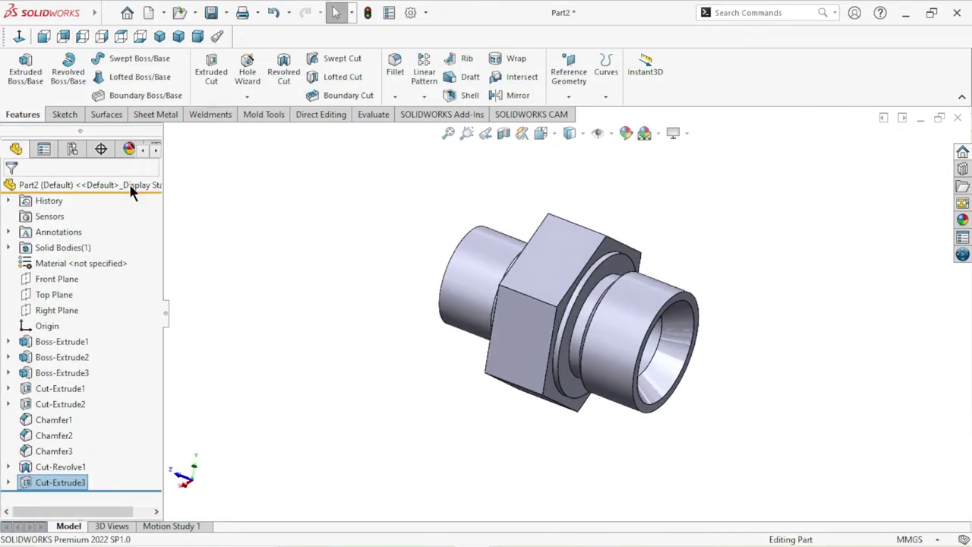
# Mirror Cut-Extrude3 about the Front Plane as Mirror1 and inspect the stepped hex corners.
pyautogui.click(423, 98)
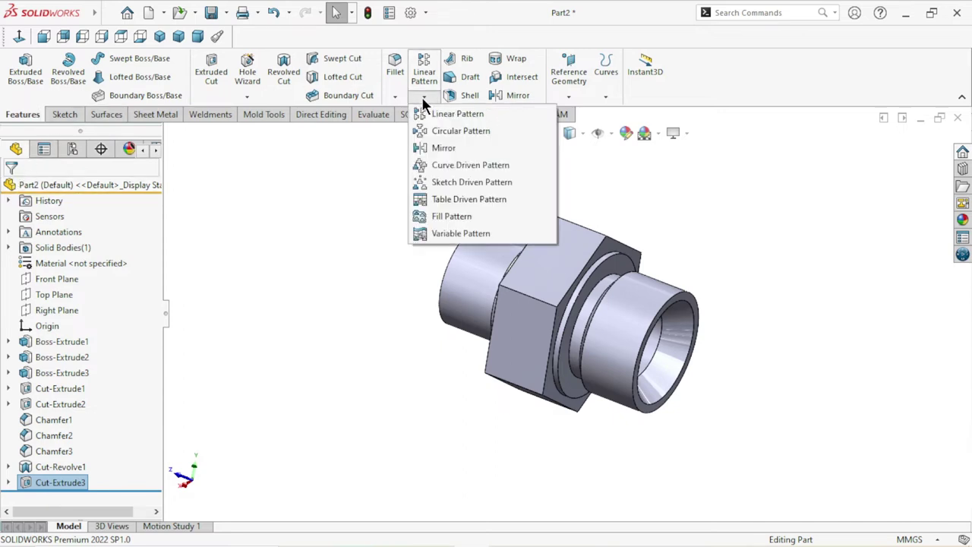
pyautogui.click(431, 151)
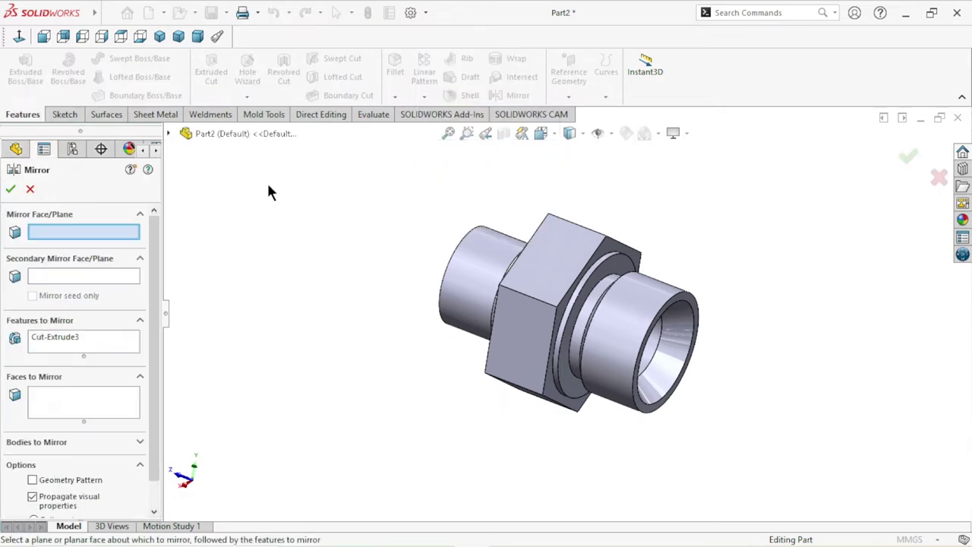
pyautogui.click(168, 131)
pyautogui.click(232, 225)
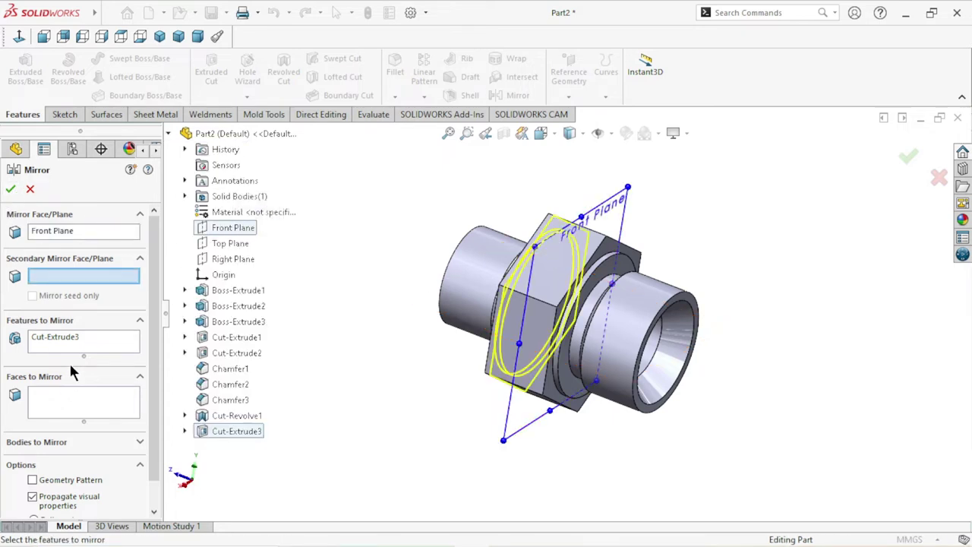
pyautogui.moveTo(412, 329); pyautogui.dragTo(430, 339, button='middle')
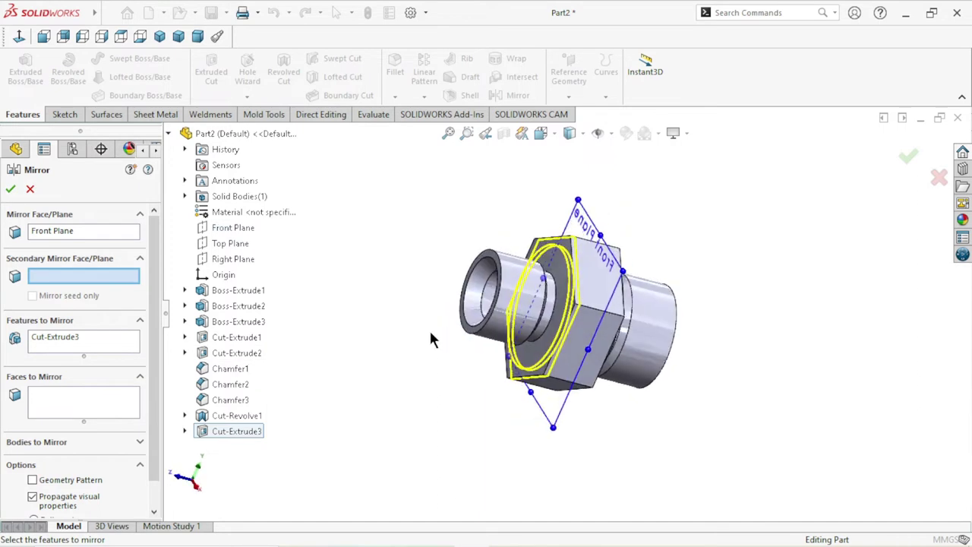
pyautogui.press('Return')
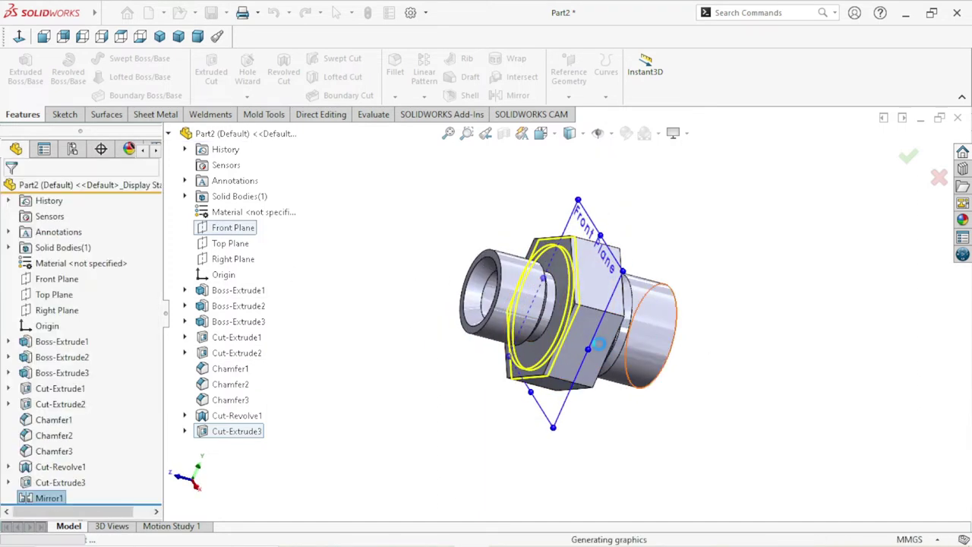
pyautogui.moveTo(747, 339)
pyautogui.mouseDown(button='middle')
pyautogui.moveTo(717, 237)
pyautogui.moveTo(744, 296)
pyautogui.moveTo(710, 250)
pyautogui.moveTo(570, 338)
pyautogui.mouseUp(button='middle')
pyautogui.scroll(-5, 646, 313)
pyautogui.scroll(5, 651, 315)
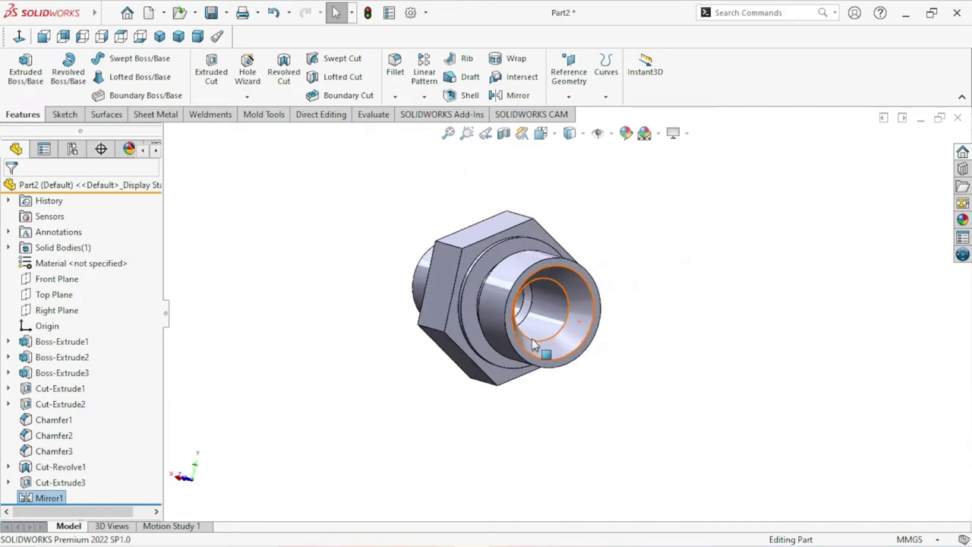
pyautogui.scroll(-3, 653, 338)
pyautogui.scroll(3, 633, 330)
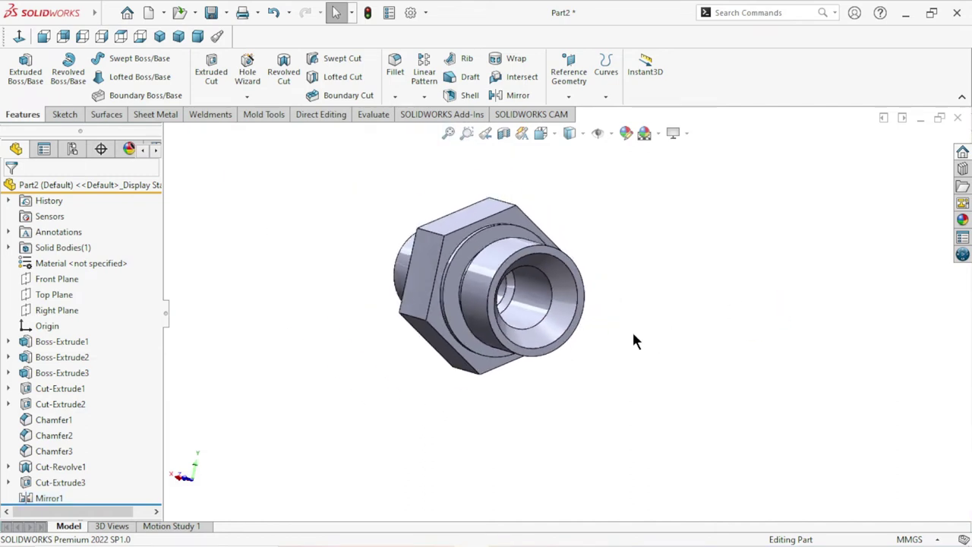
pyautogui.scroll(-2, 632, 329)
pyautogui.scroll(-1, 627, 329)
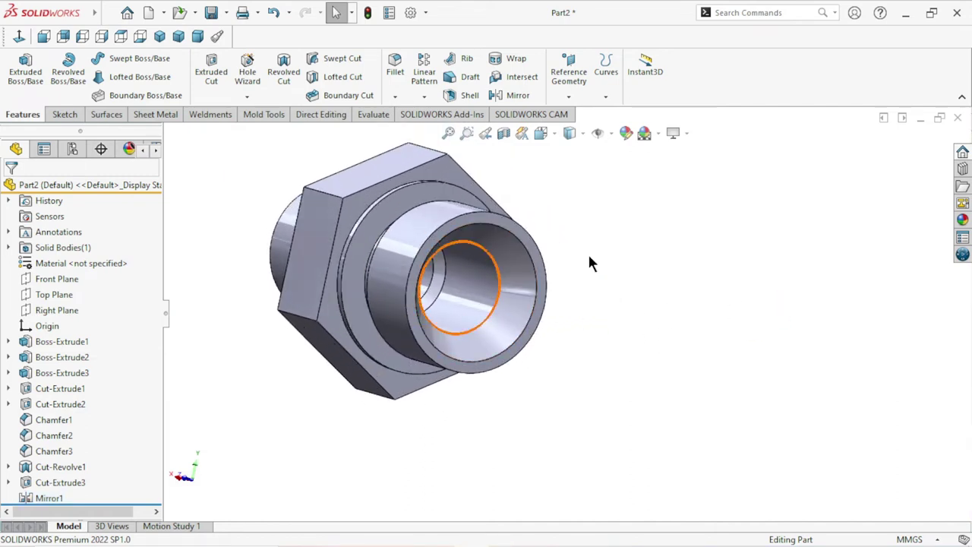
# Start a 1.5 mm × 45° chamfer, removing the wrongly picked cylindrical face from the selection.
pyautogui.click(395, 97)
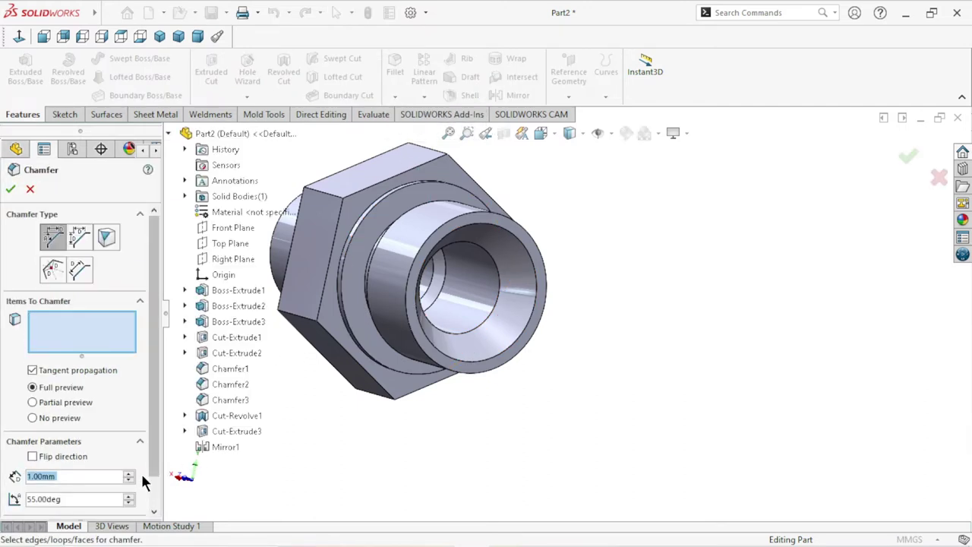
pyautogui.write('1')
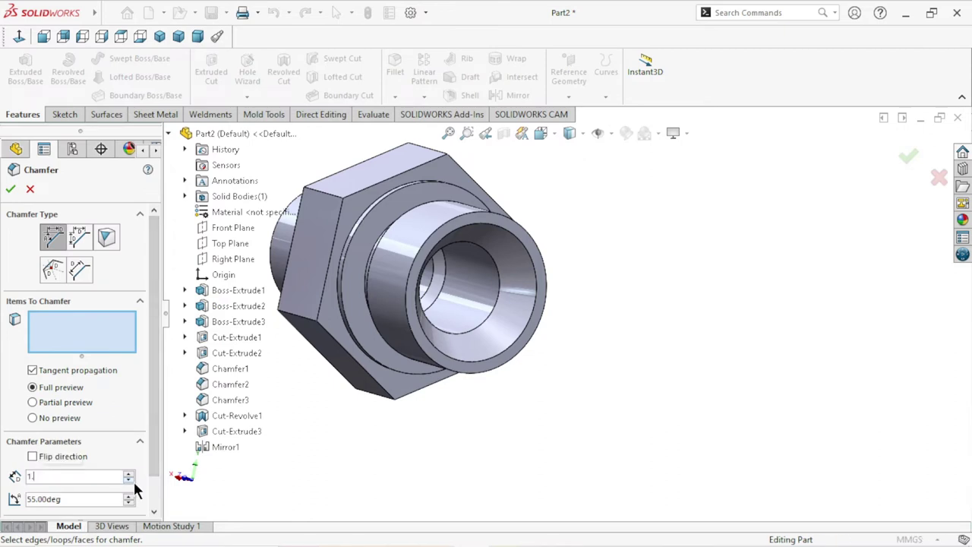
pyautogui.write('.5')
pyautogui.press('Return')
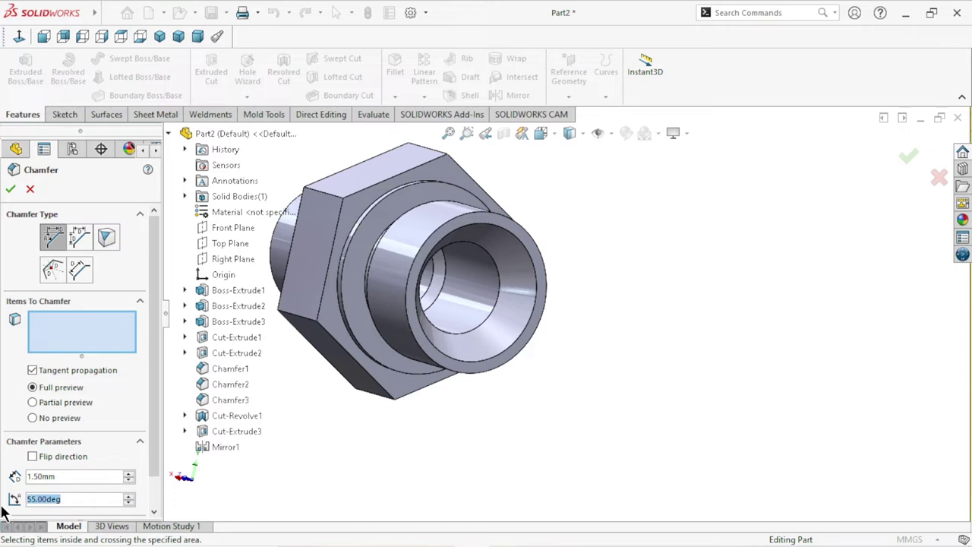
pyautogui.write('45')
pyautogui.press('Return')
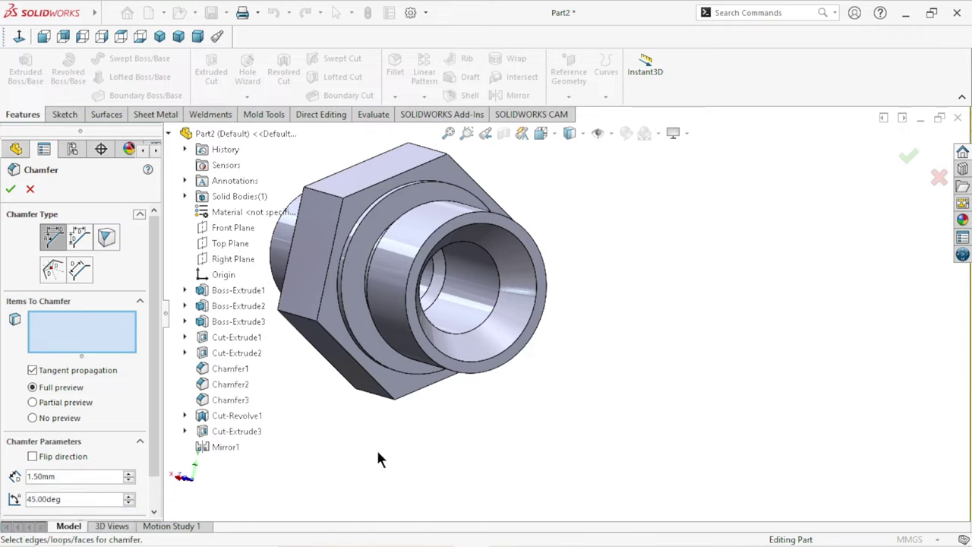
pyautogui.click(428, 239)
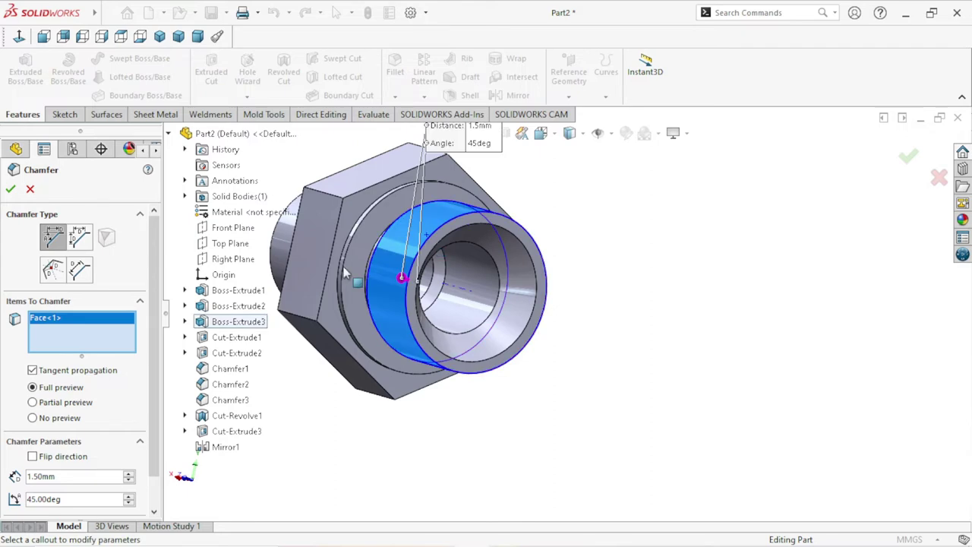
pyautogui.rightClick(70, 325)
pyautogui.click(106, 348)
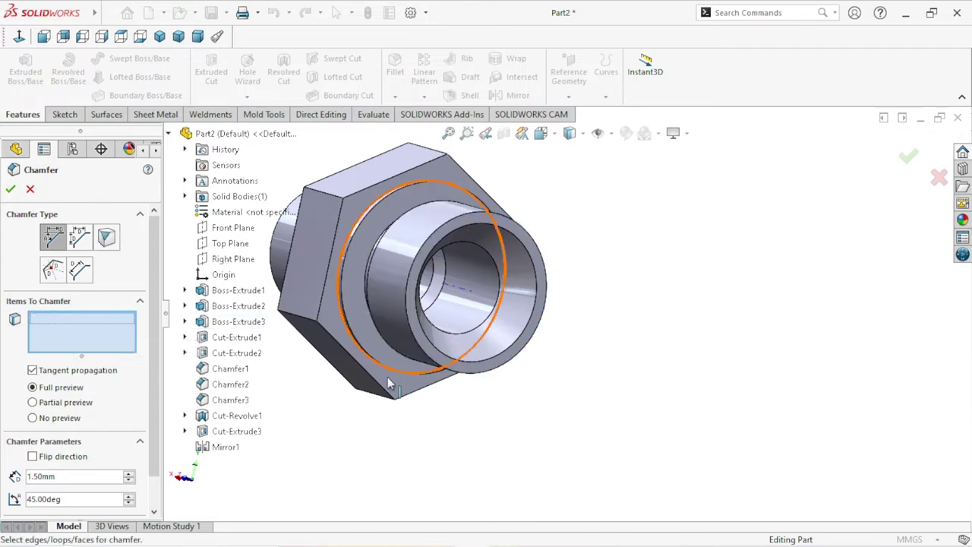
# Chamfer the tube's outer end edge at 1 mm × 45° and accept it.
pyautogui.moveTo(390, 377); pyautogui.dragTo(425, 397, button='middle')
pyautogui.scroll(-5, 574, 269)
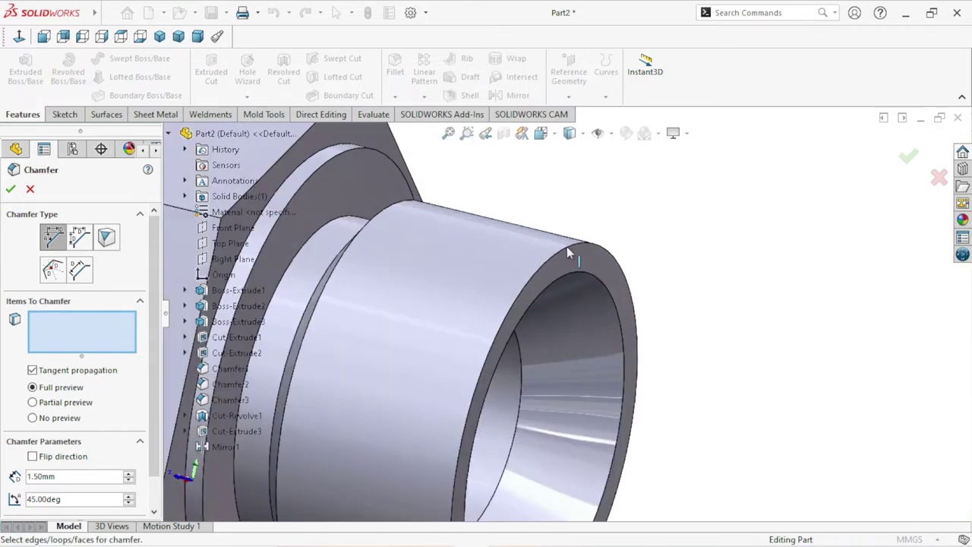
pyautogui.click(568, 254)
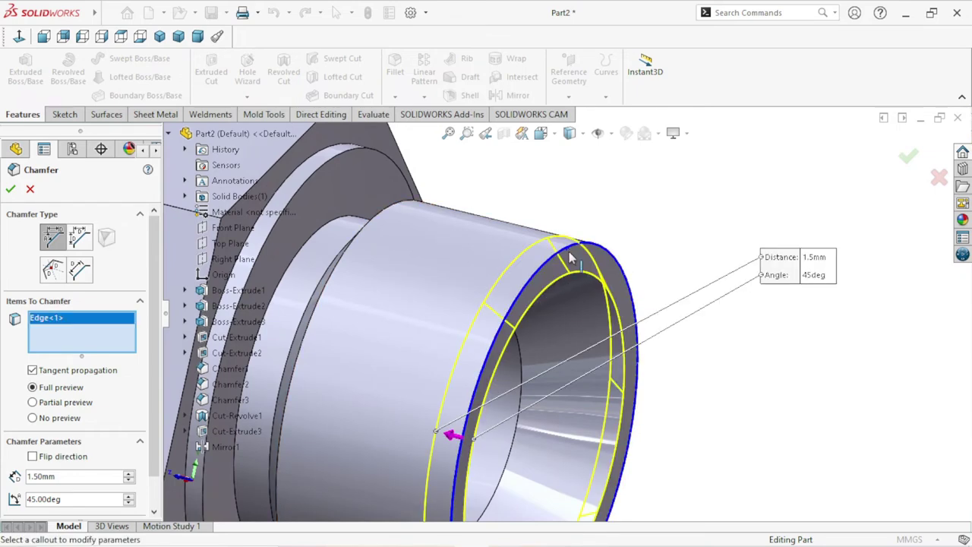
pyautogui.scroll(4, 553, 318)
pyautogui.moveTo(554, 319)
pyautogui.mouseDown(button='middle')
pyautogui.moveTo(647, 293)
pyautogui.moveTo(619, 286)
pyautogui.moveTo(619, 322)
pyautogui.moveTo(645, 337)
pyautogui.mouseUp(button='middle')
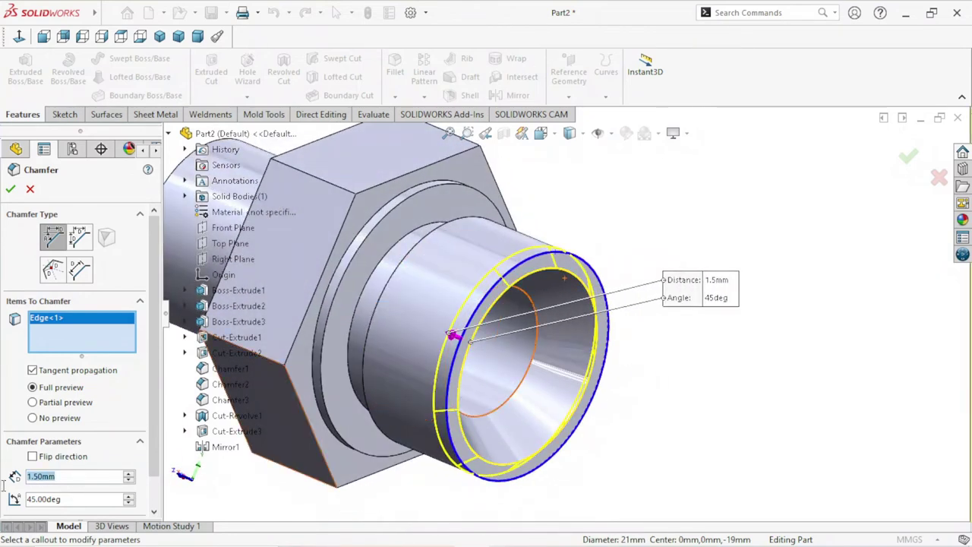
pyautogui.write('1')
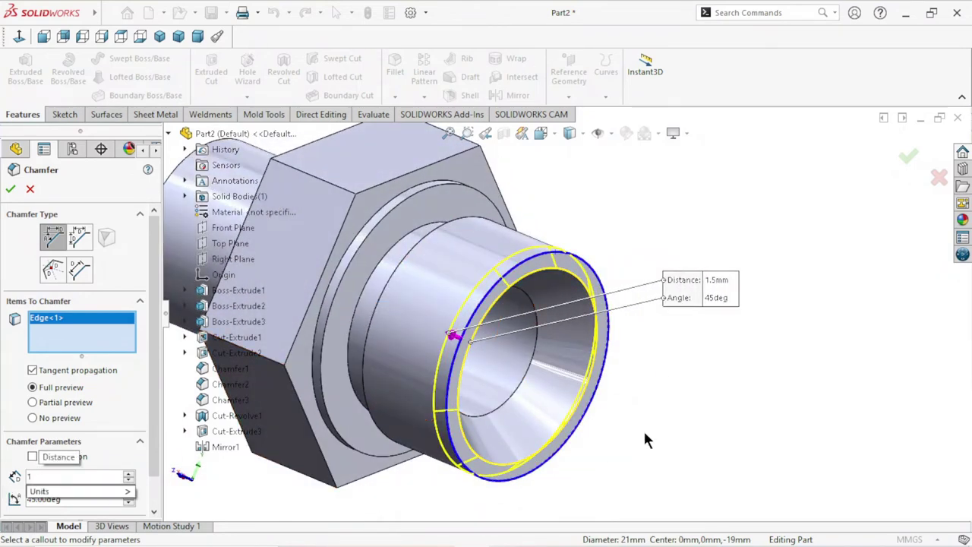
pyautogui.press('Return')
pyautogui.click(10, 188)
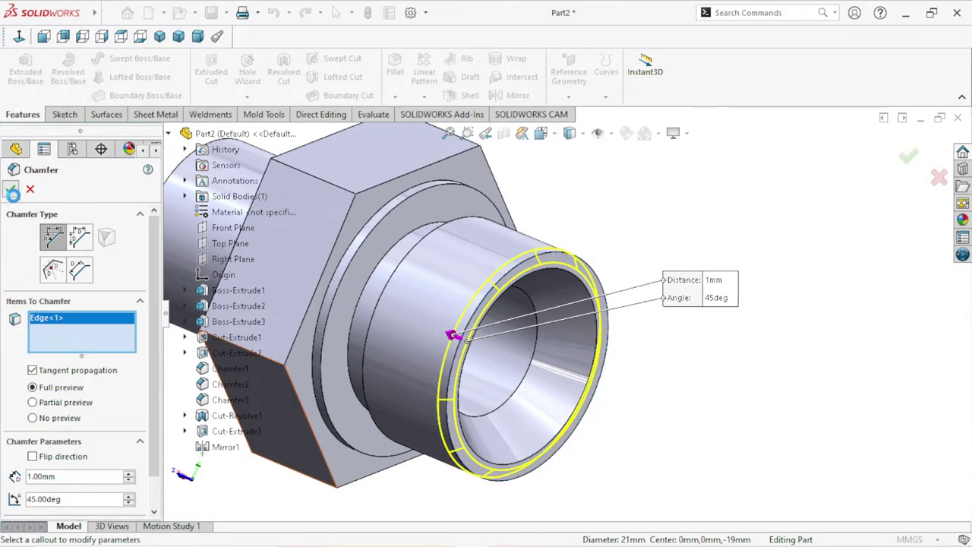
# Turn the part around and chamfer the other tube's end edge at 1 mm × 45°.
pyautogui.scroll(-5, 555, 348)
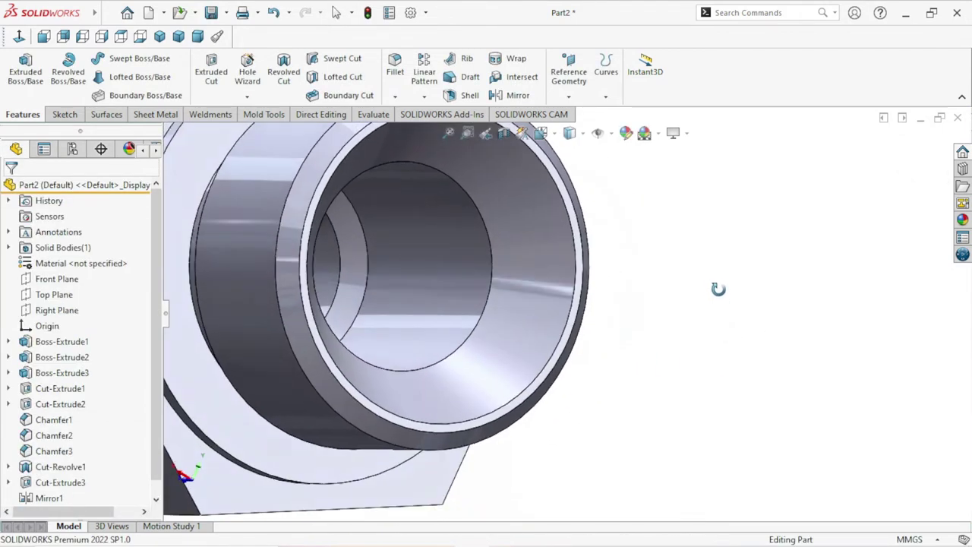
pyautogui.scroll(2, 759, 312)
pyautogui.scroll(2, 794, 327)
pyautogui.scroll(2, 733, 371)
pyautogui.moveTo(689, 365); pyautogui.dragTo(755, 375, button='middle')
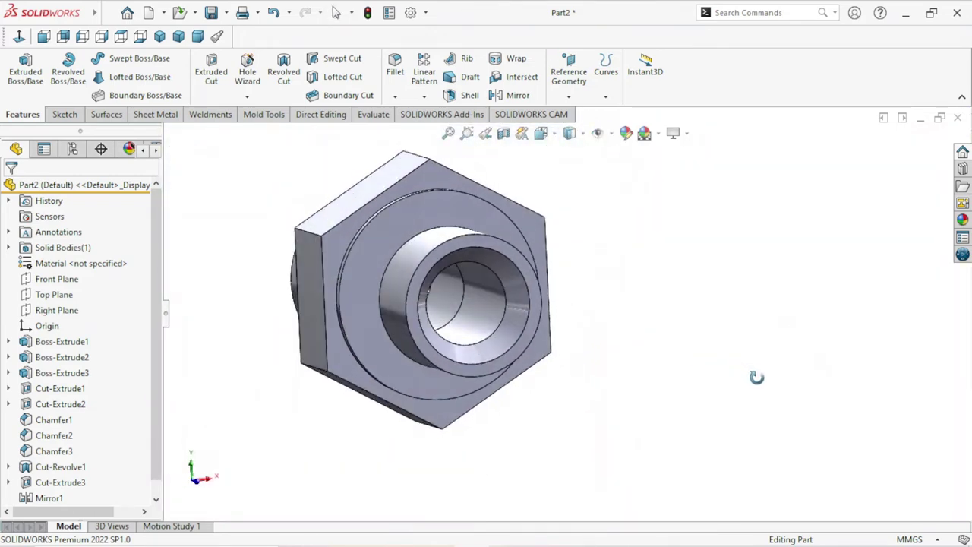
pyautogui.click(395, 96)
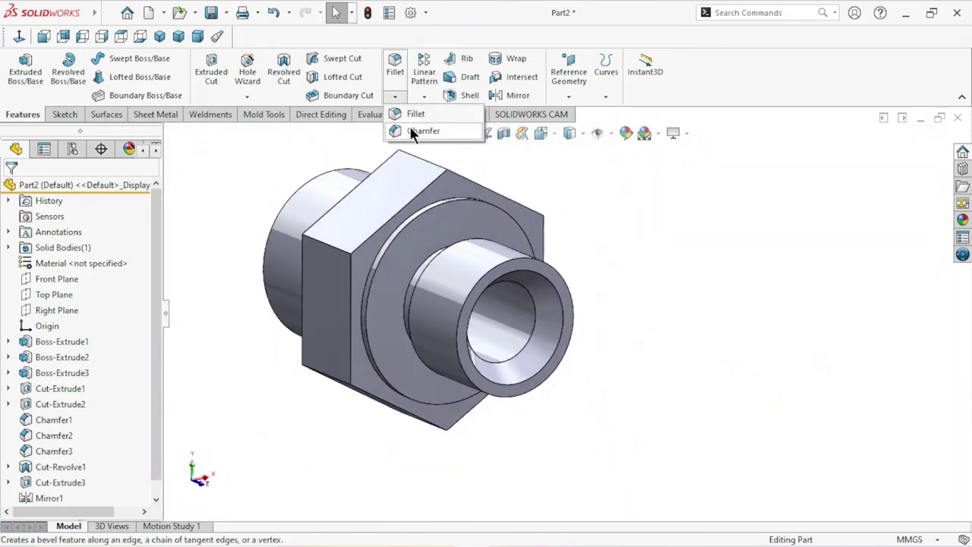
pyautogui.click(411, 130)
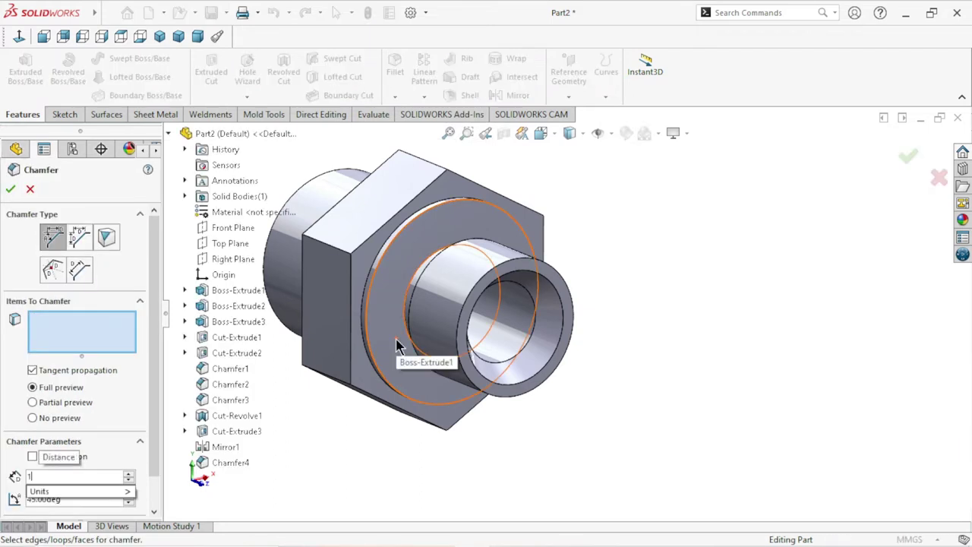
pyautogui.click(517, 262)
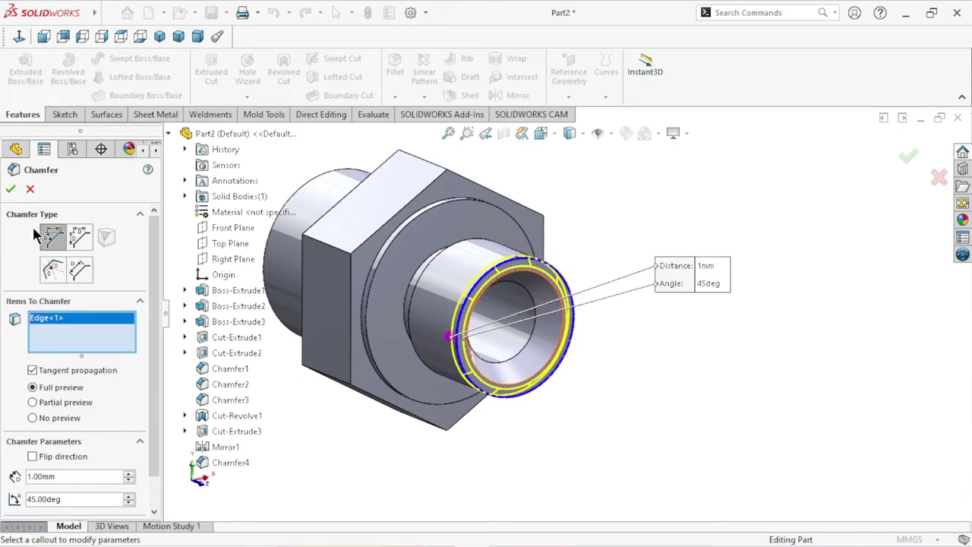
pyautogui.click(12, 189)
pyautogui.press('Return')
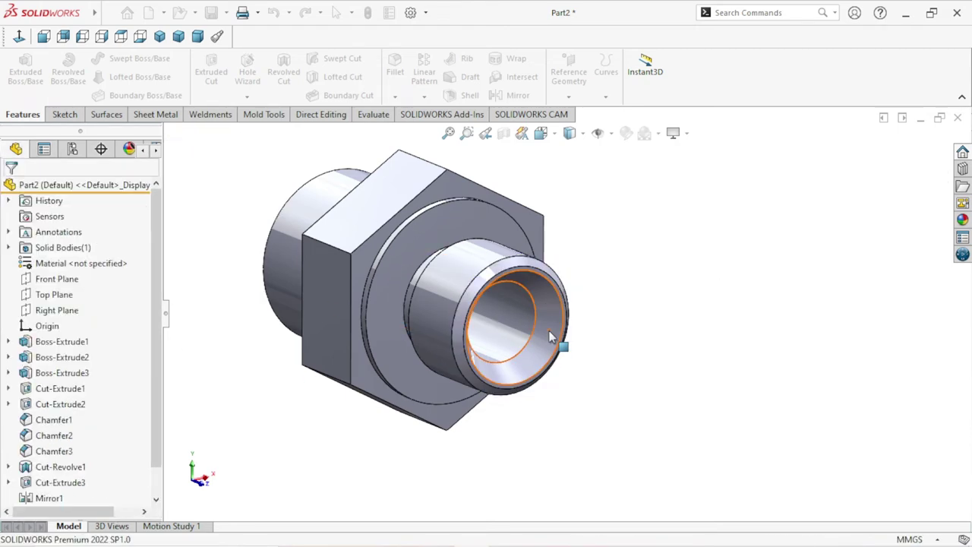
pyautogui.scroll(-3, 560, 340)
pyautogui.scroll(2, 680, 347)
pyautogui.moveTo(680, 348)
pyautogui.mouseDown(button='middle')
pyautogui.moveTo(669, 341)
pyautogui.moveTo(713, 276)
pyautogui.moveTo(746, 328)
pyautogui.moveTo(705, 334)
pyautogui.moveTo(644, 312)
pyautogui.moveTo(709, 334)
pyautogui.moveTo(809, 310)
pyautogui.moveTo(859, 373)
pyautogui.moveTo(851, 365)
pyautogui.mouseUp(button='middle')
# Sketch a circle centred on the origin on the hex end face, touching the flats.
pyautogui.click(526, 198)
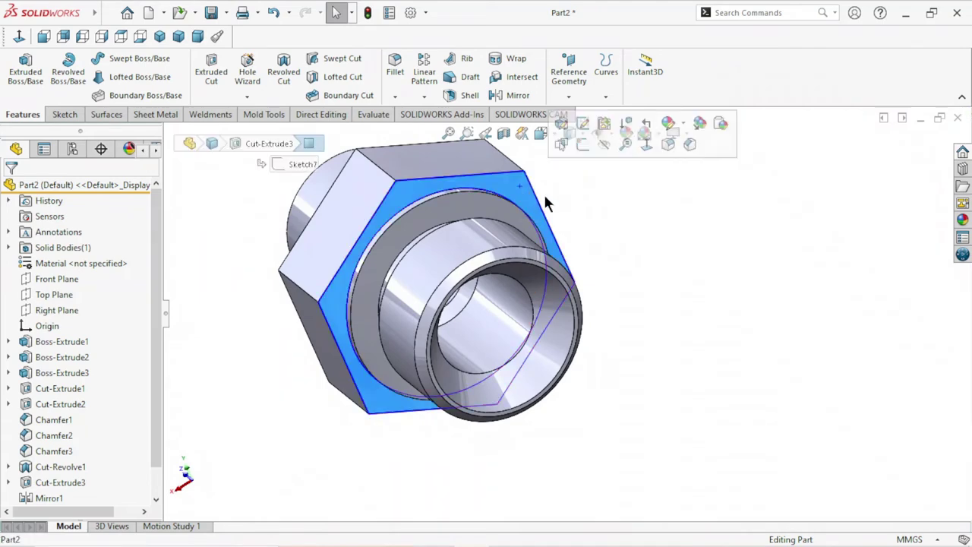
pyautogui.click(585, 145)
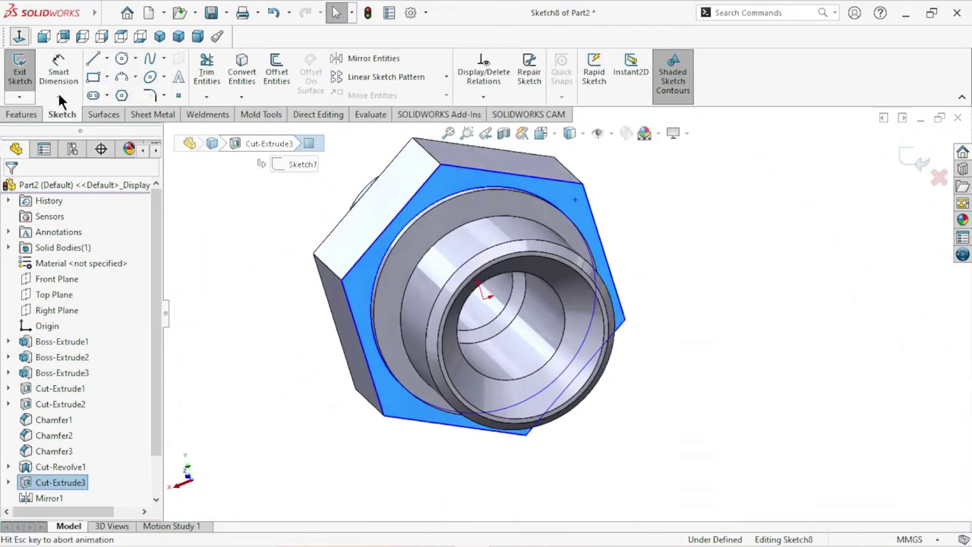
pyautogui.click(122, 61)
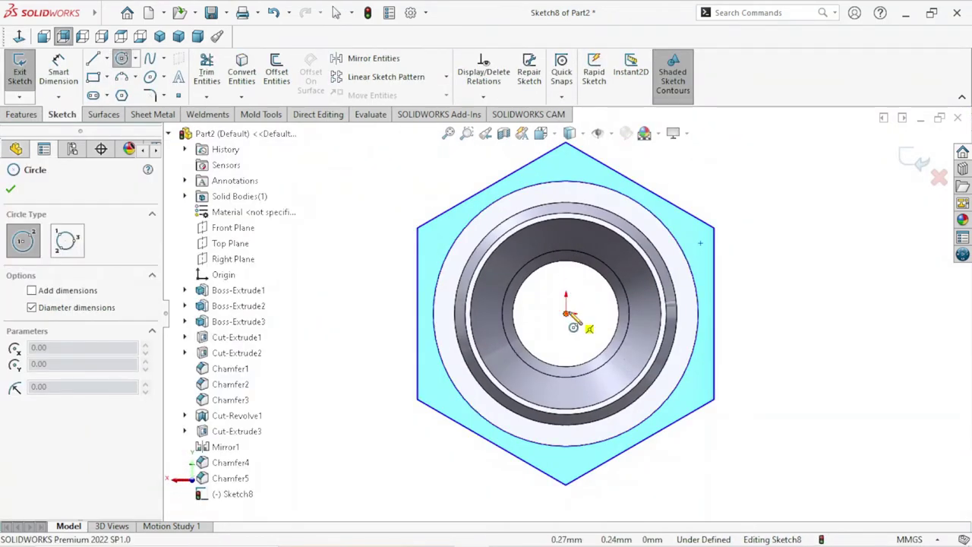
pyautogui.click(568, 311)
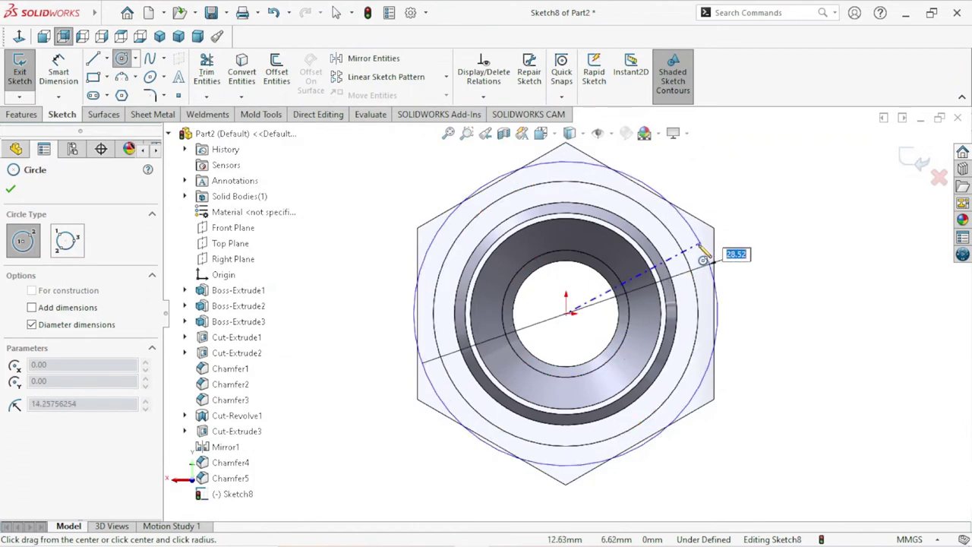
pyautogui.click(700, 256)
pyautogui.rightClick(800, 253)
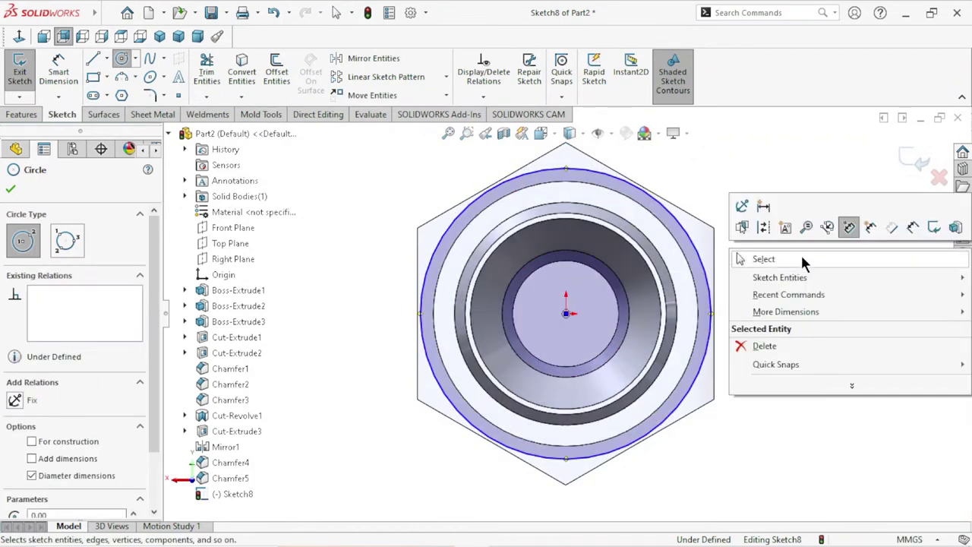
pyautogui.click(800, 255)
# Dimension the circle to a 27.8 mm diameter so Sketch8 is fully defined.
pyautogui.click(62, 78)
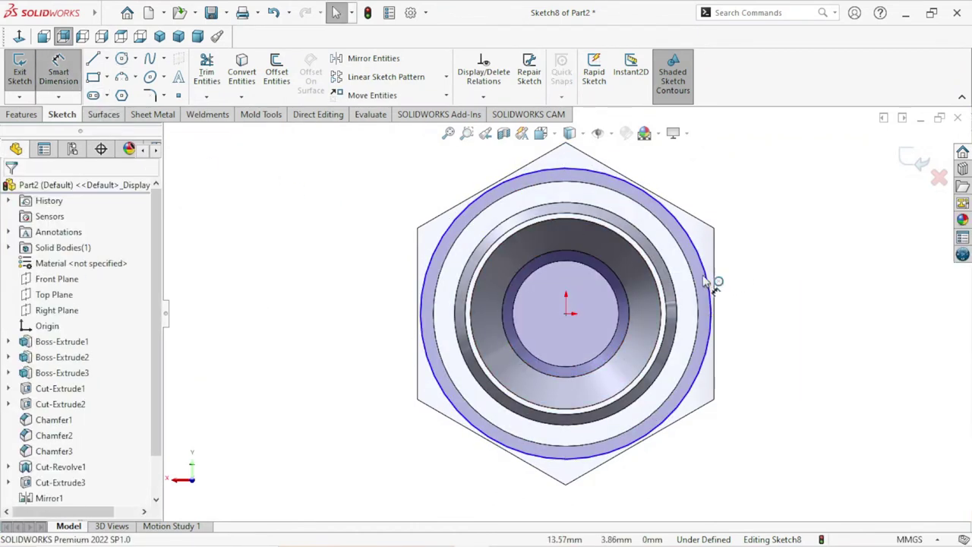
pyautogui.click(710, 304)
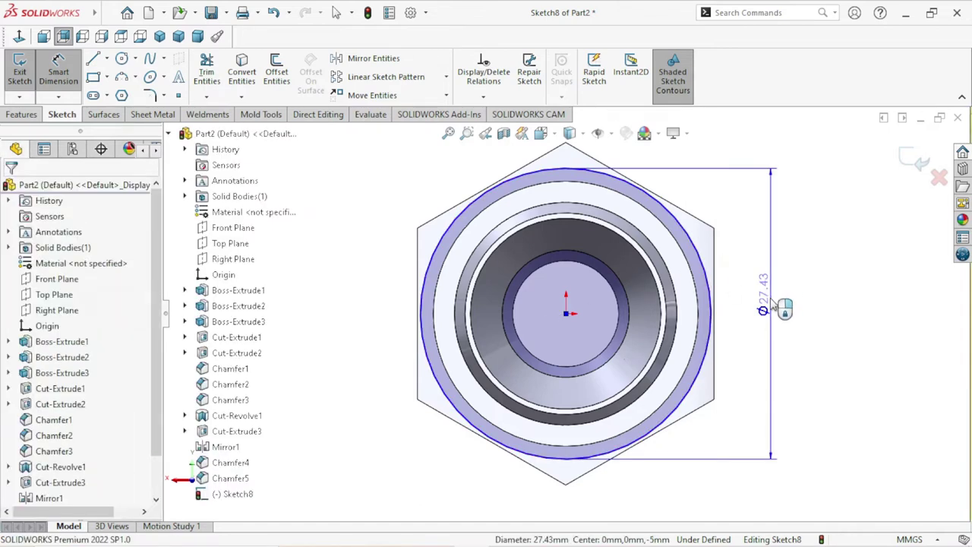
pyautogui.click(771, 304)
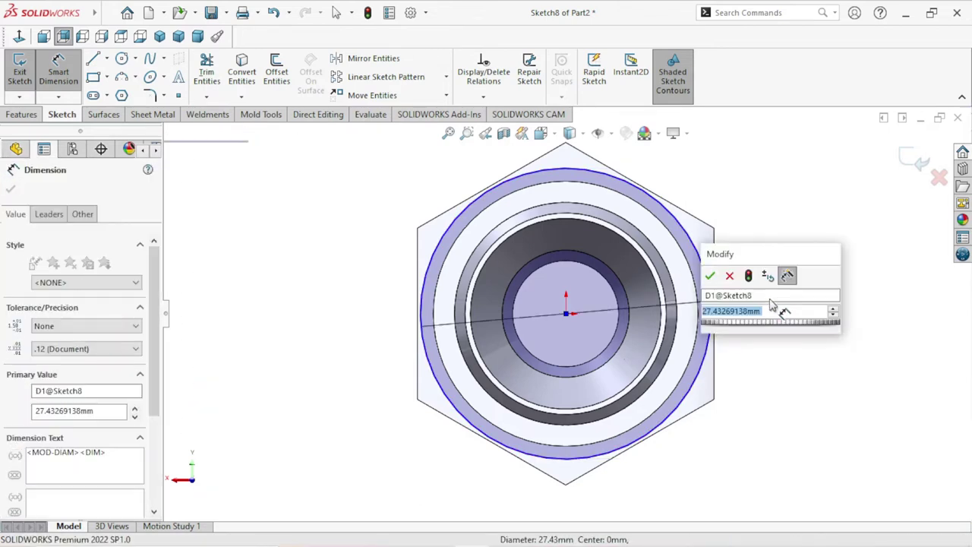
pyautogui.write('27.8')
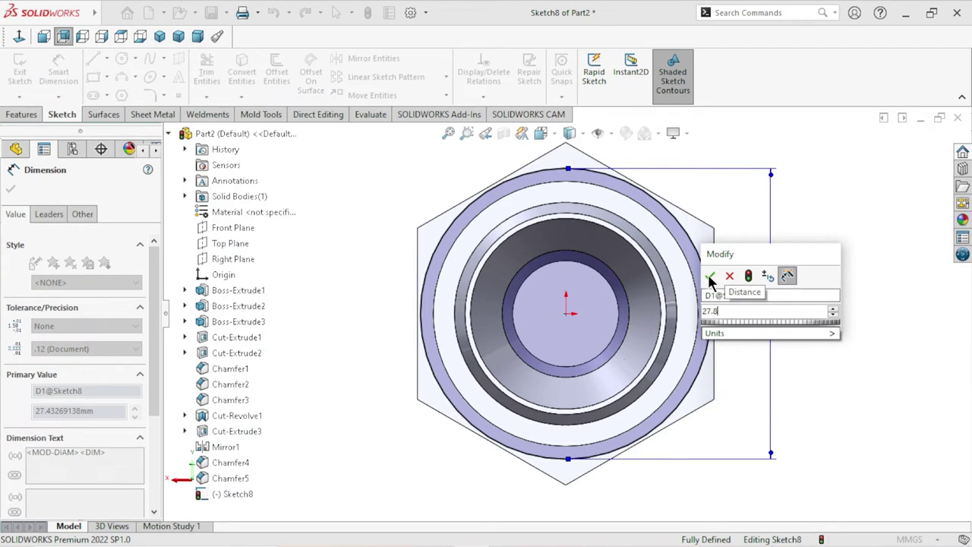
pyautogui.click(710, 275)
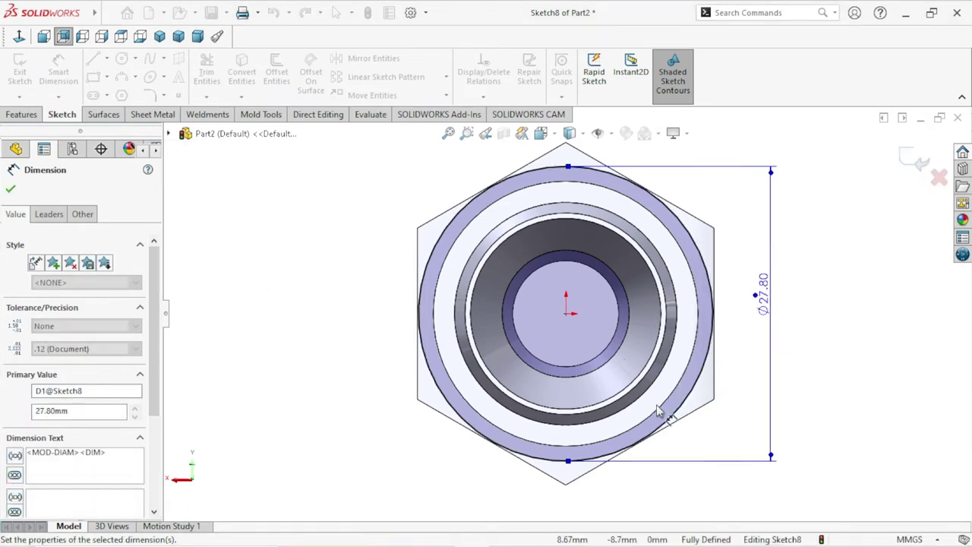
pyautogui.click(11, 191)
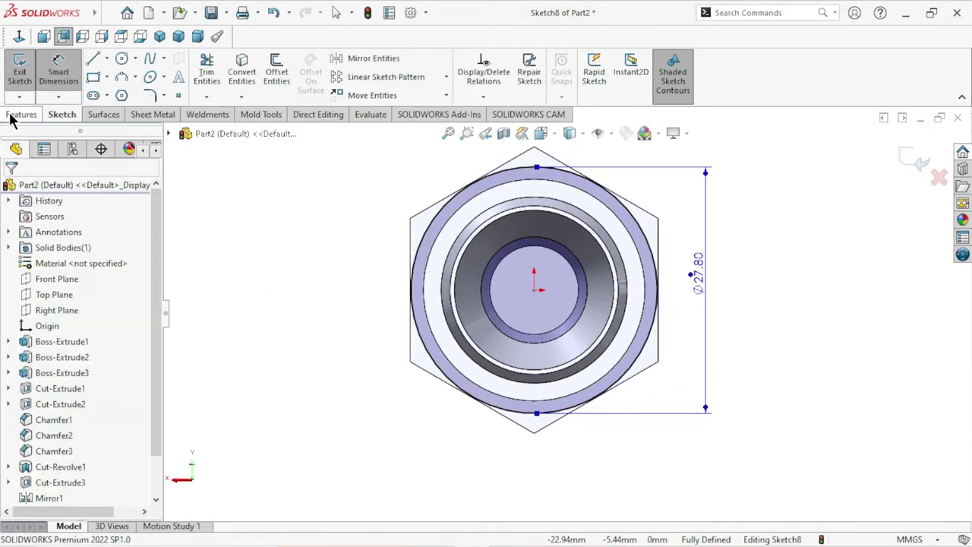
pyautogui.click(15, 114)
# Cut outside the Ø27.80 circle 50 mm blind with a 45° draft, flipping the cut side.
pyautogui.click(210, 64)
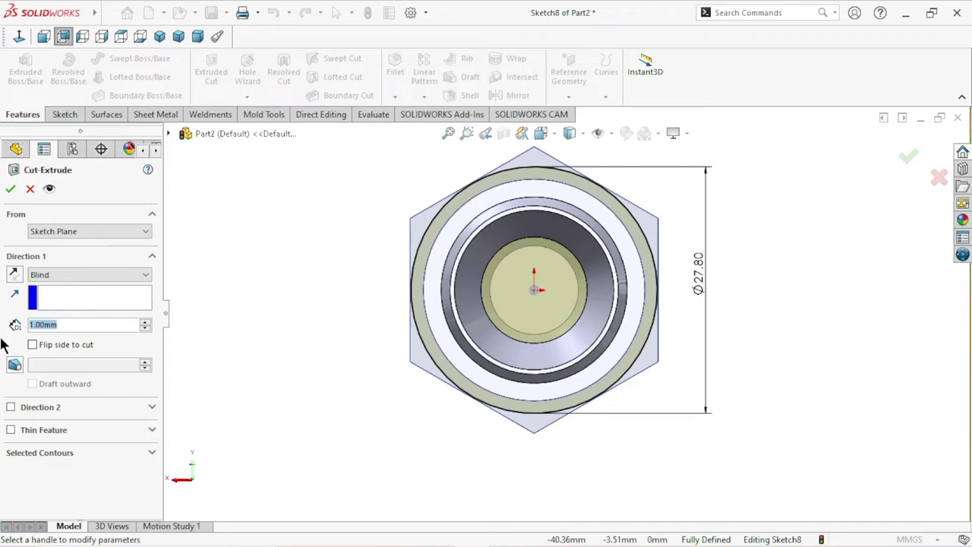
pyautogui.write('50')
pyautogui.press('Return')
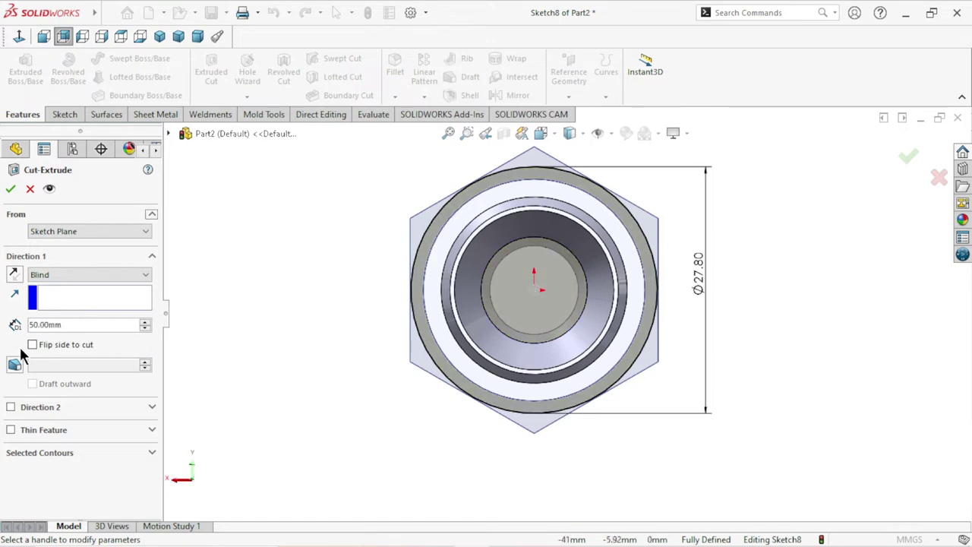
pyautogui.click(13, 366)
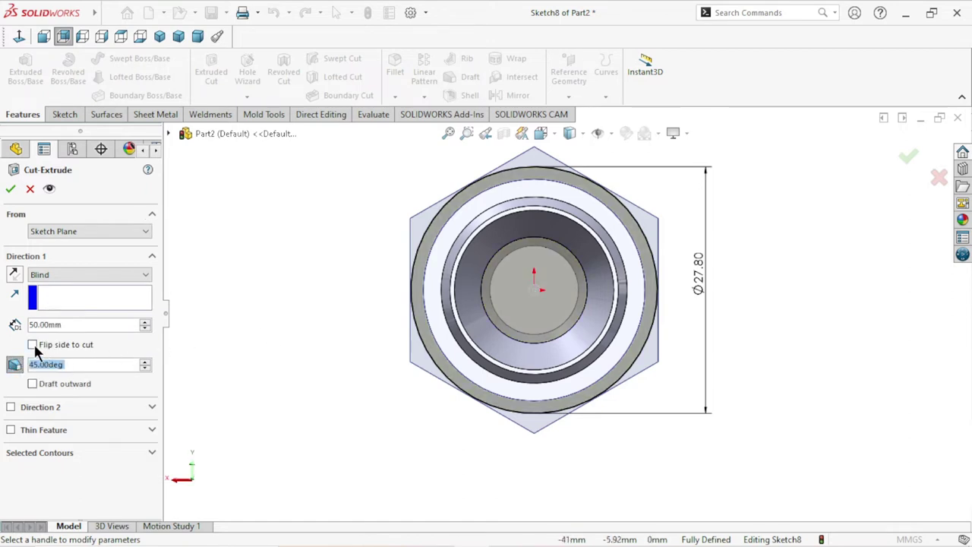
pyautogui.click(33, 345)
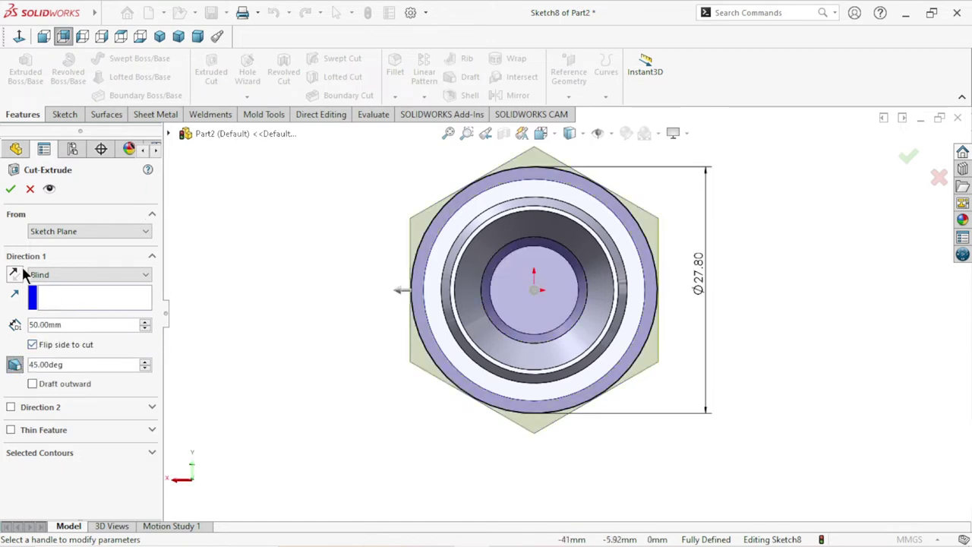
pyautogui.click(13, 187)
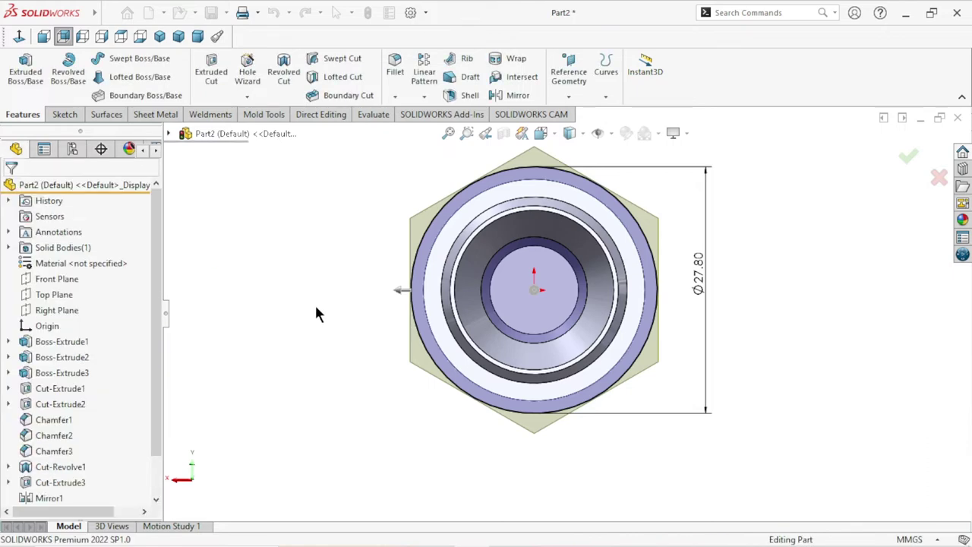
# Mirror Cut-Extrude4 about the Front Plane so the opposite hex corners are bevelled too.
pyautogui.moveTo(392, 356)
pyautogui.mouseDown(button='middle')
pyautogui.moveTo(418, 392)
pyautogui.moveTo(362, 390)
pyautogui.moveTo(322, 310)
pyautogui.mouseUp(button='middle')
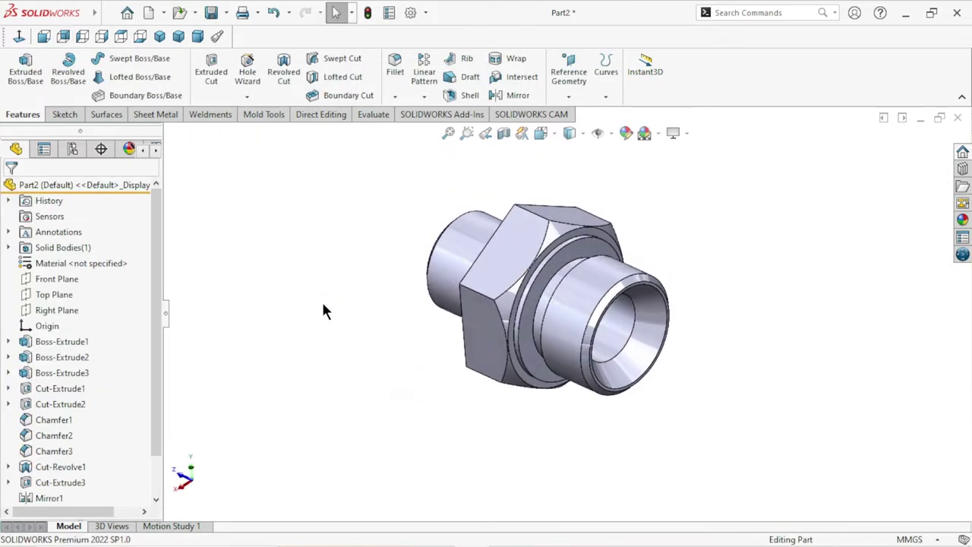
pyautogui.click(423, 95)
pyautogui.click(437, 146)
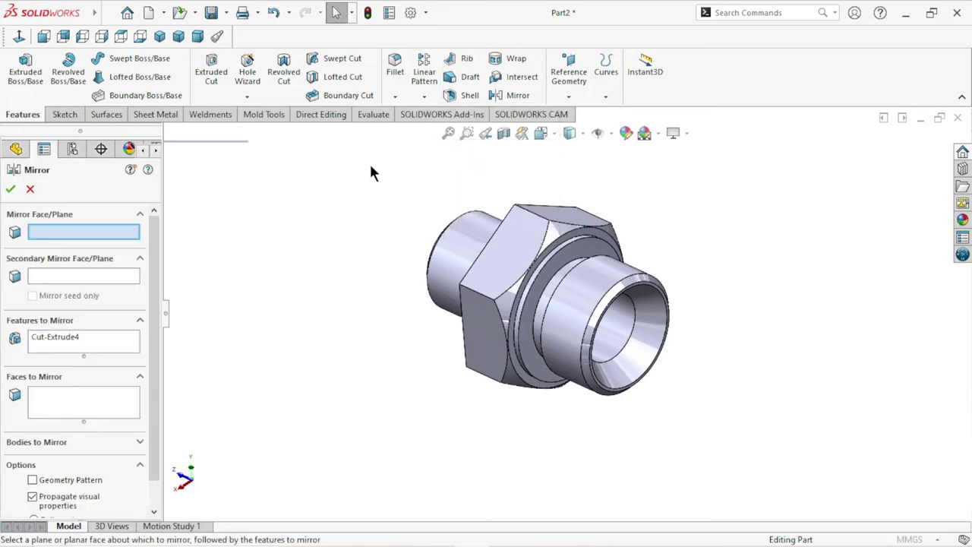
pyautogui.click(168, 133)
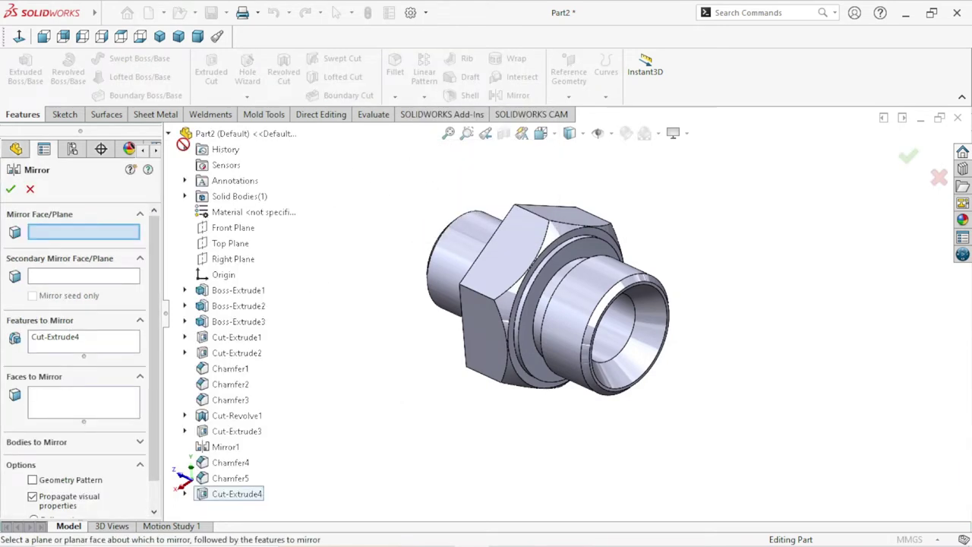
pyautogui.click(221, 227)
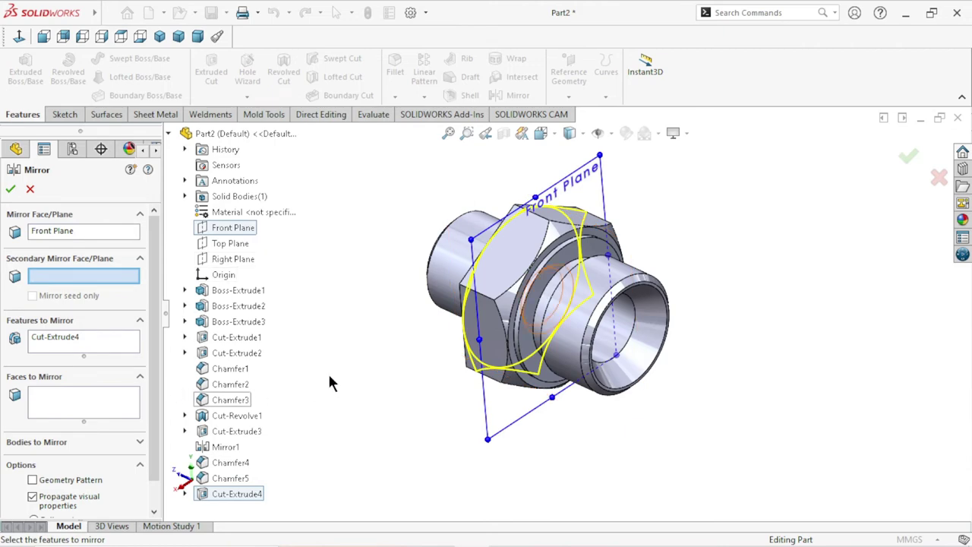
pyautogui.moveTo(330, 382); pyautogui.dragTo(420, 411, button='middle')
pyautogui.click(10, 190)
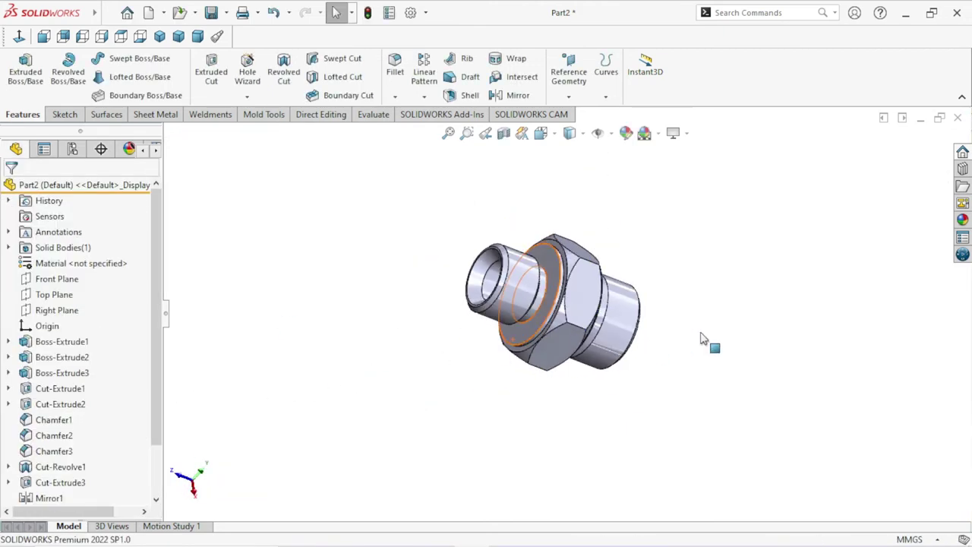
pyautogui.moveTo(744, 364); pyautogui.dragTo(683, 252, button='middle')
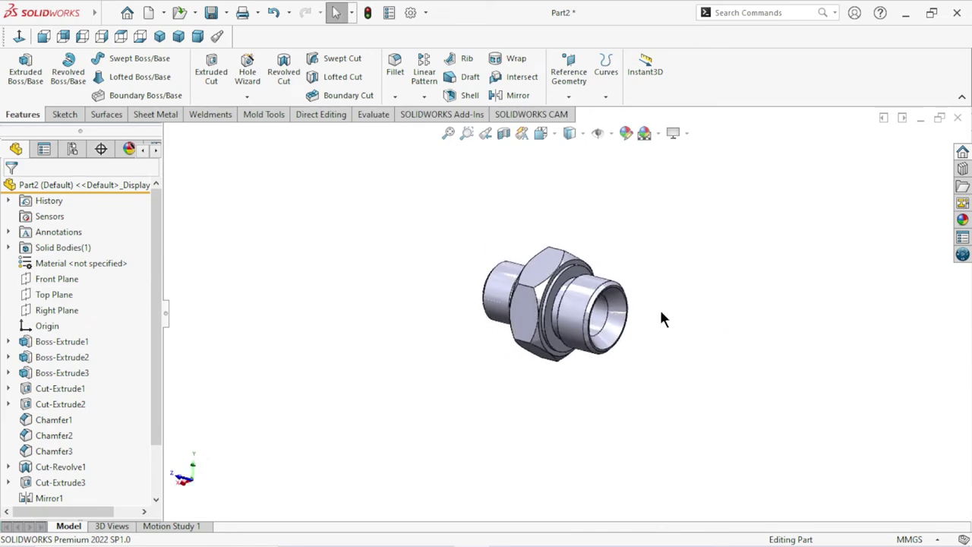
# Sketch on the pipe end face and convert its Ø21 mm outer edge into a circle.
pyautogui.scroll(-3, 656, 318)
pyautogui.scroll(-5, 584, 315)
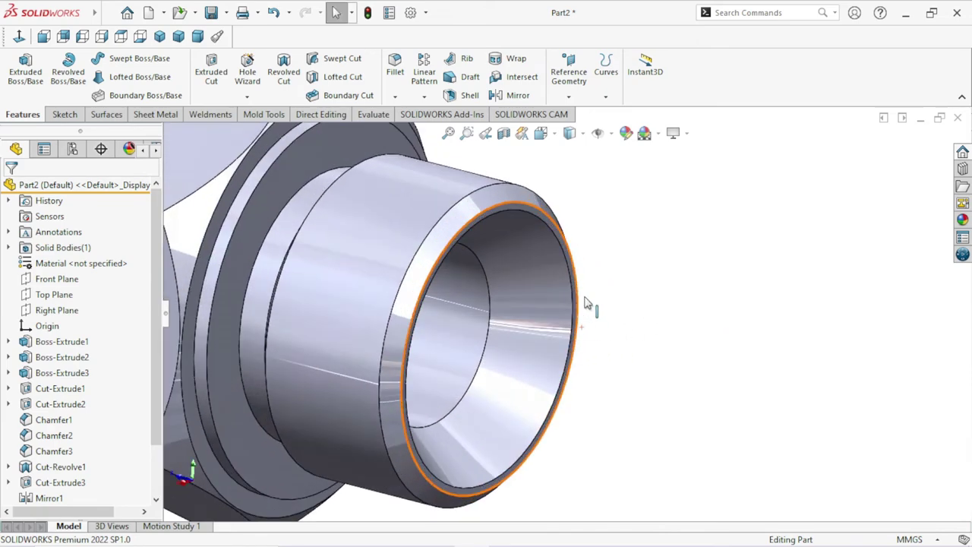
pyautogui.moveTo(685, 289); pyautogui.dragTo(667, 275, button='middle')
pyautogui.scroll(-3, 647, 266)
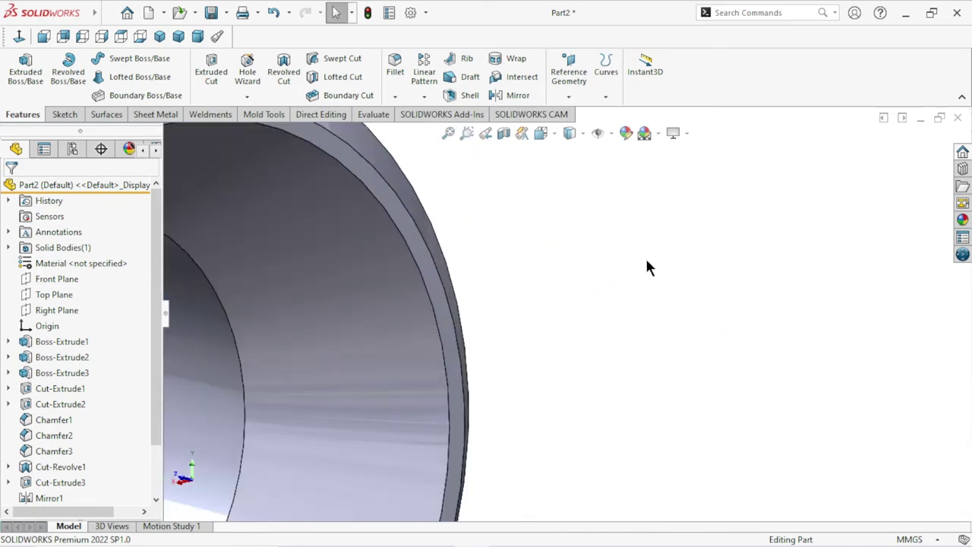
pyautogui.click(416, 234)
pyautogui.click(474, 186)
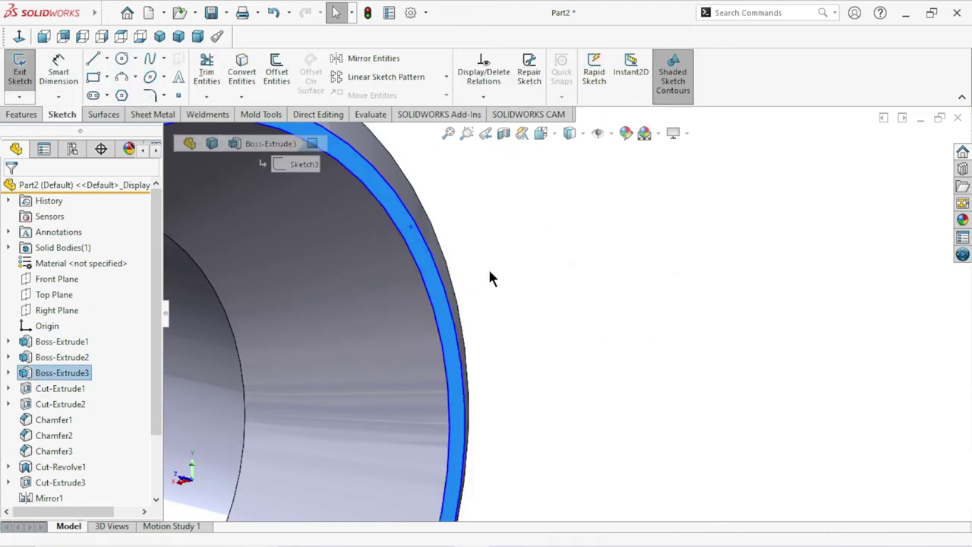
pyautogui.scroll(5, 490, 278)
pyautogui.moveTo(454, 273); pyautogui.dragTo(400, 234, button='middle')
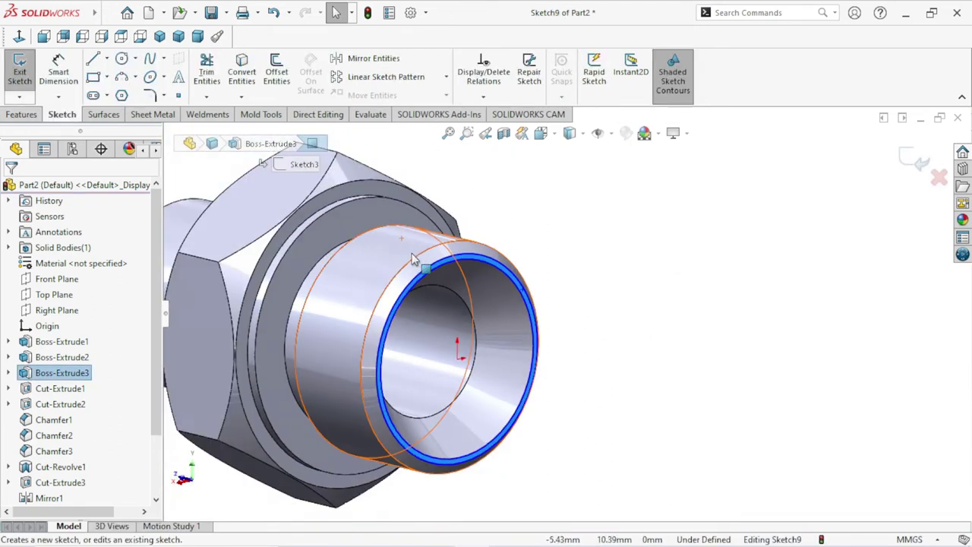
pyautogui.click(242, 72)
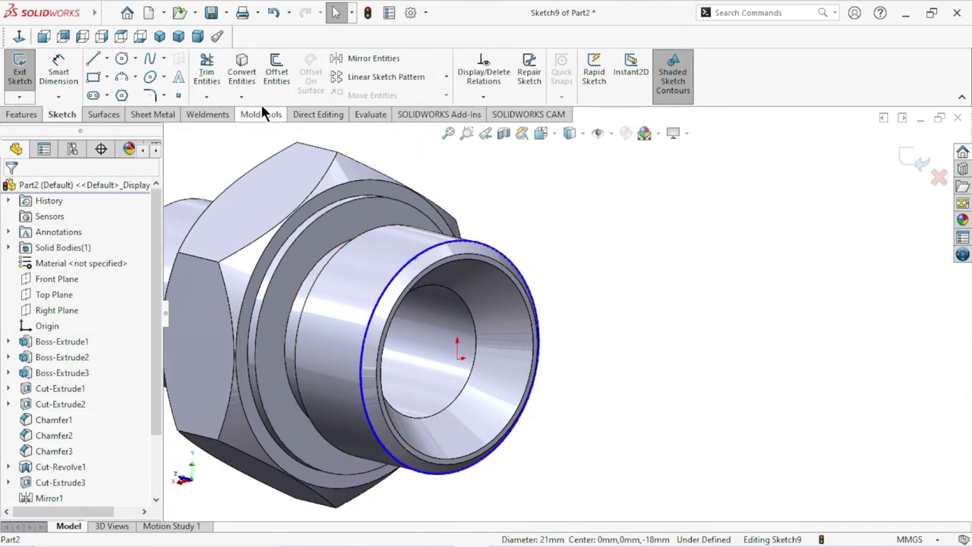
pyautogui.click(241, 72)
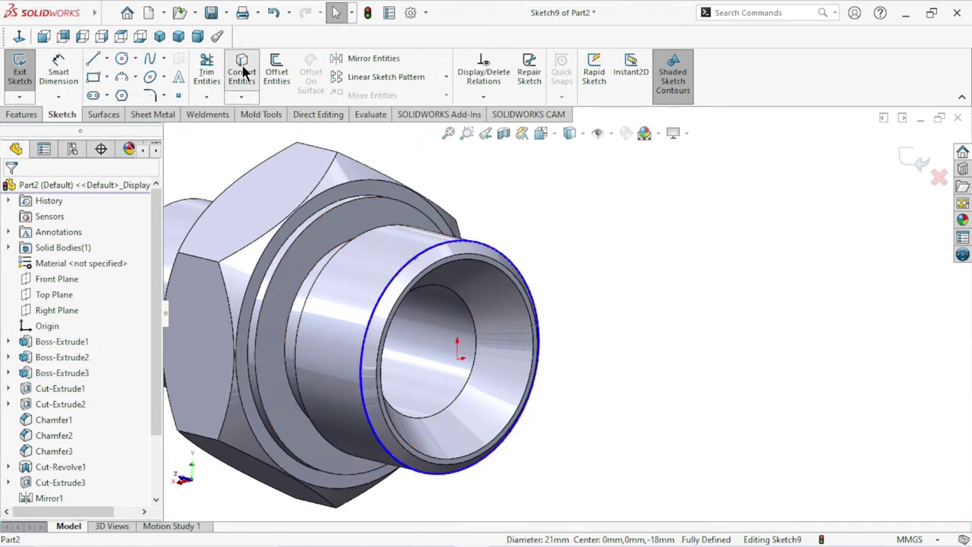
# Start a Helix and Spiral on the circle with 1 mm pitch and 12 revolutions.
pyautogui.click(21, 115)
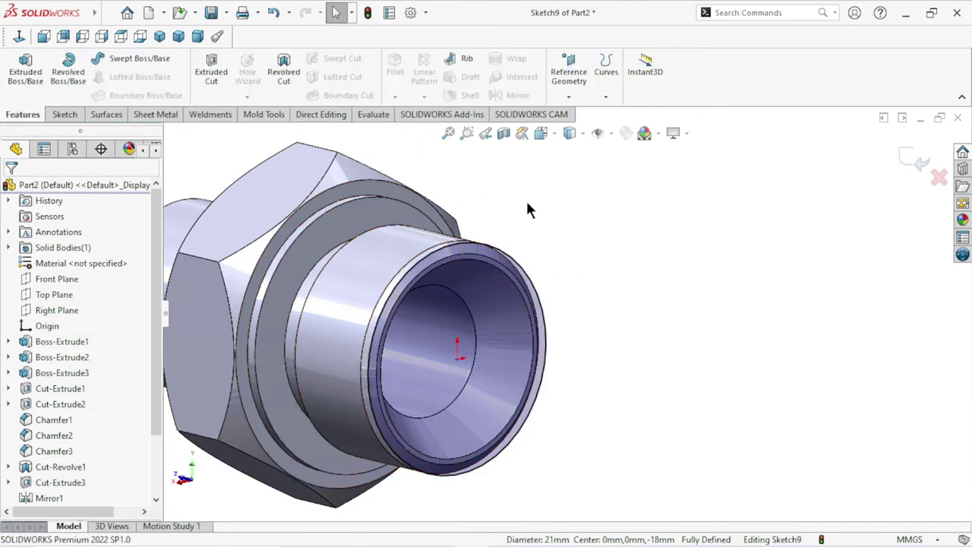
pyautogui.click(607, 98)
pyautogui.click(612, 131)
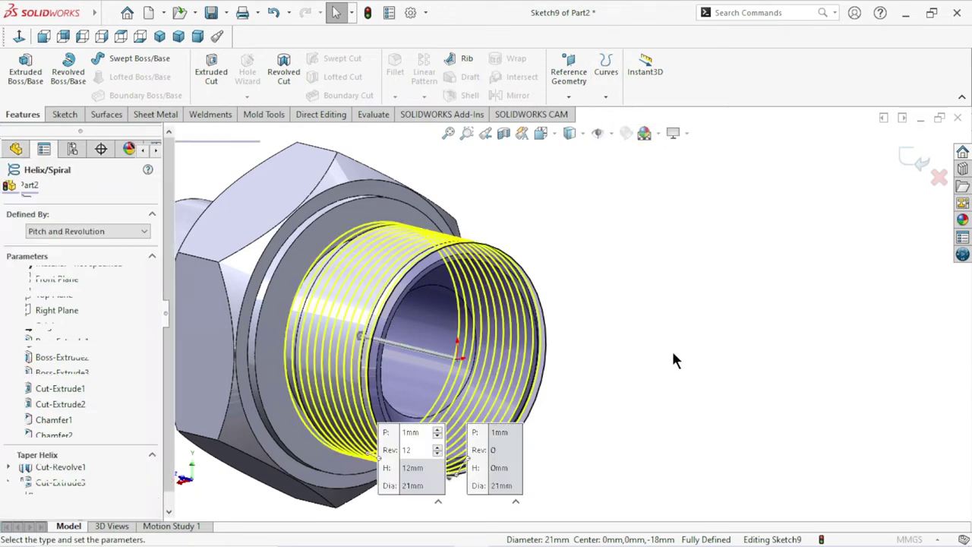
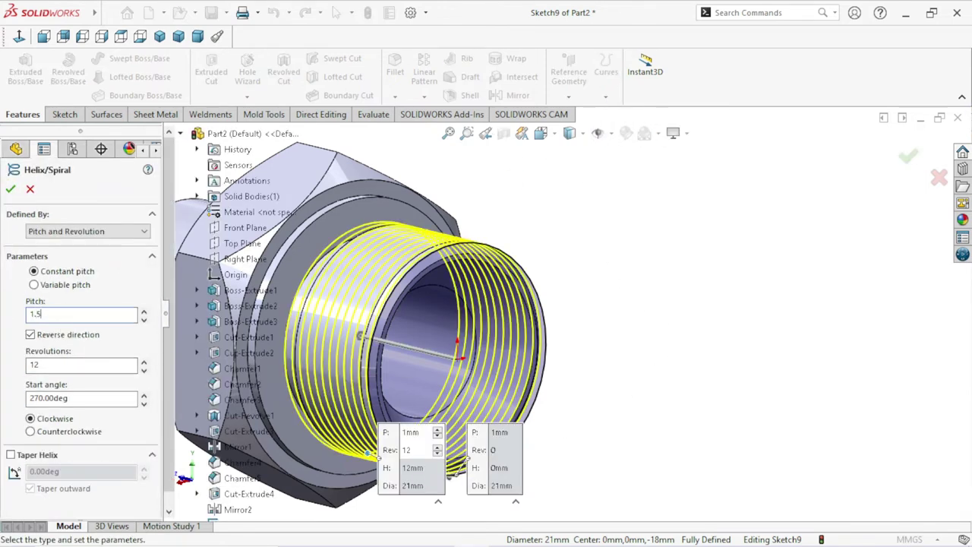
# Give the thread helix 1.5 mm pitch and 8 revolutions, check the preview, and accept it.
pyautogui.click(77, 365)
pyautogui.write('8')
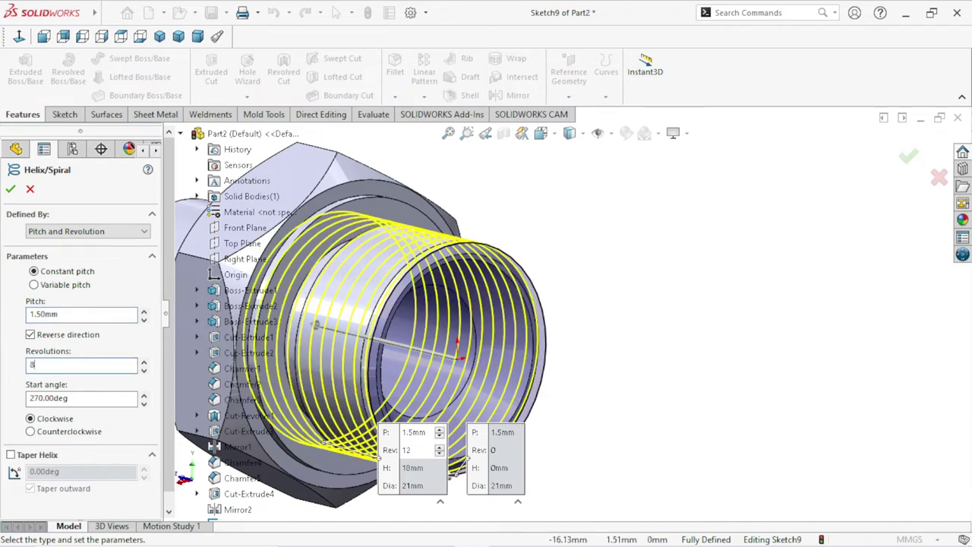
pyautogui.moveTo(618, 321); pyautogui.dragTo(644, 344, button='middle')
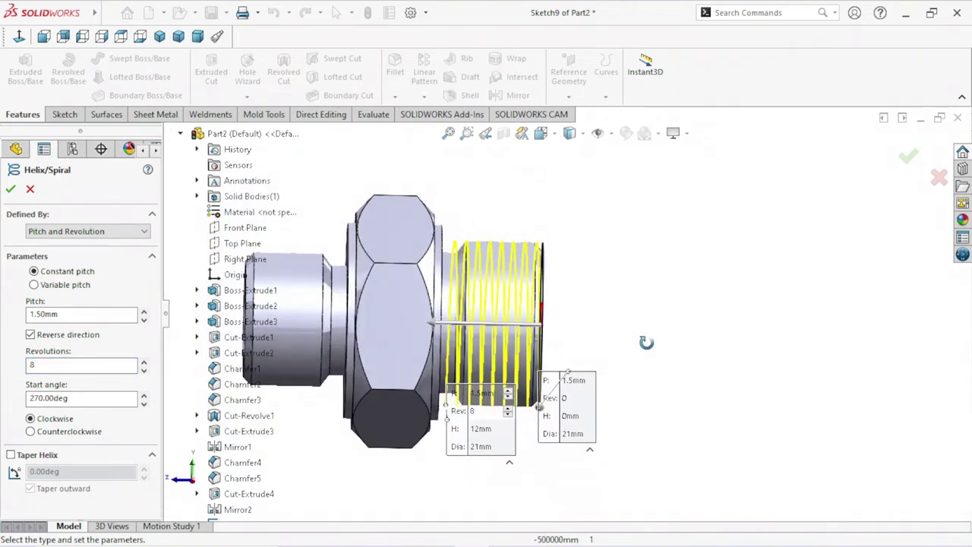
pyautogui.moveTo(644, 344)
pyautogui.mouseDown(button='middle')
pyautogui.moveTo(612, 404)
pyautogui.moveTo(525, 395)
pyautogui.mouseUp(button='middle')
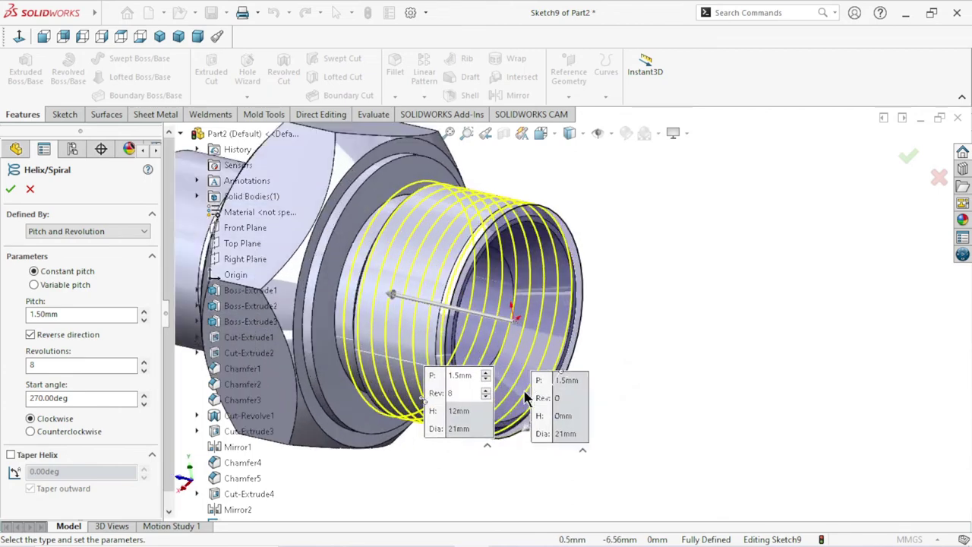
pyautogui.scroll(2, 526, 398)
pyautogui.scroll(1, 526, 399)
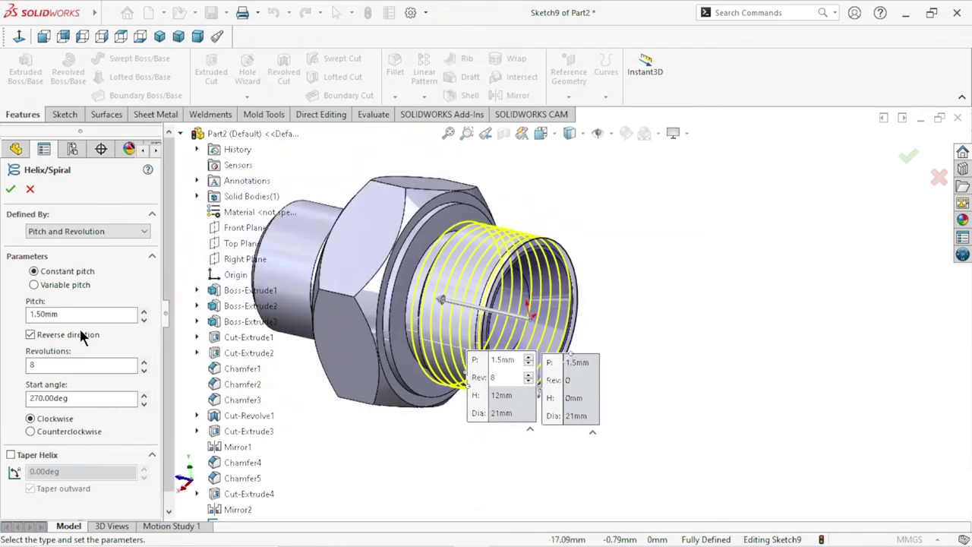
pyautogui.click(10, 191)
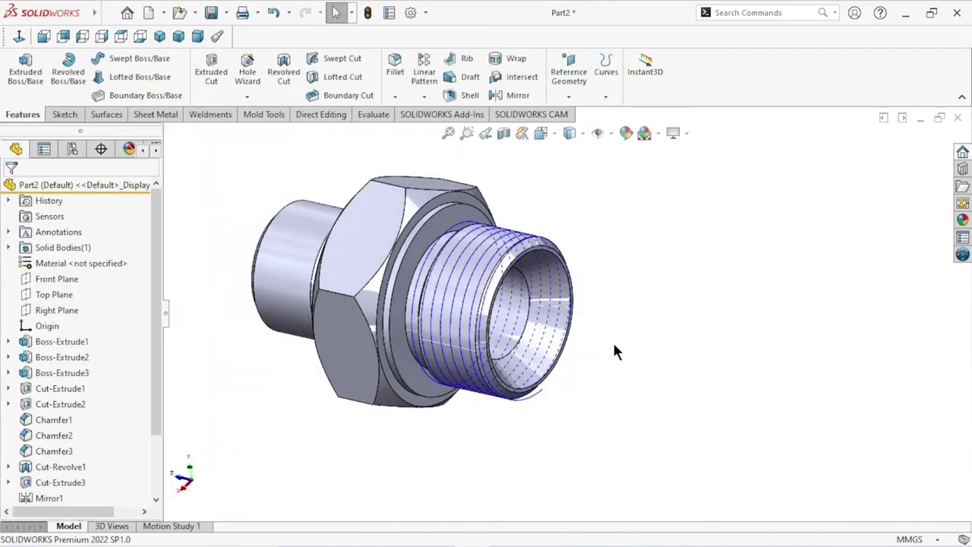
# Start a new sketch on the Right Plane.
pyautogui.scroll(2, 612, 349)
pyautogui.scroll(2, 649, 348)
pyautogui.moveTo(647, 350); pyautogui.dragTo(360, 379, button='middle')
pyautogui.click(61, 310)
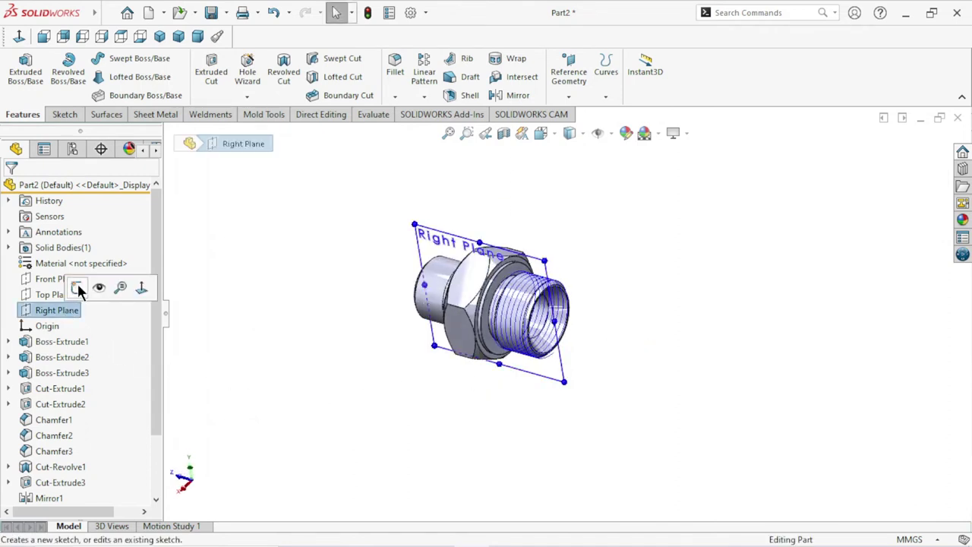
pyautogui.click(77, 287)
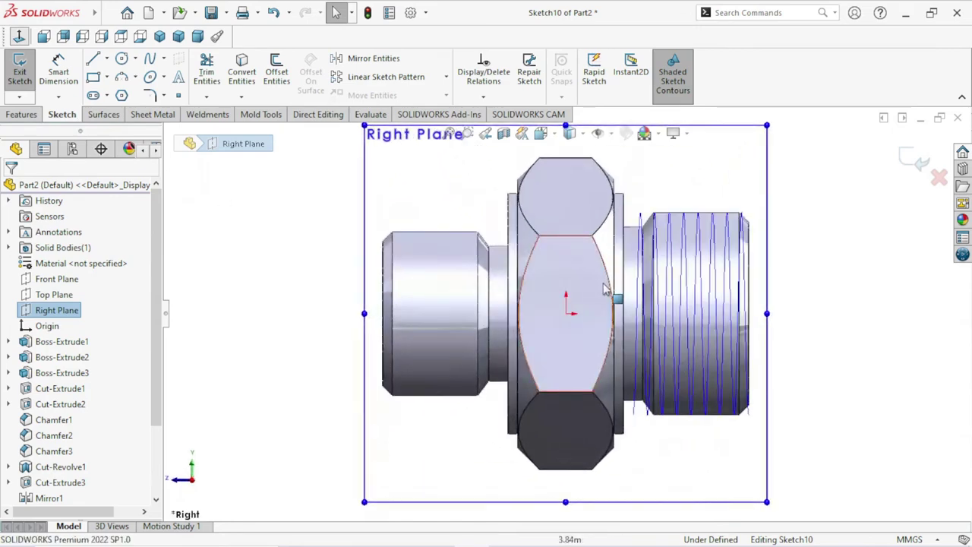
pyautogui.scroll(-3, 676, 357)
pyautogui.scroll(-3, 679, 394)
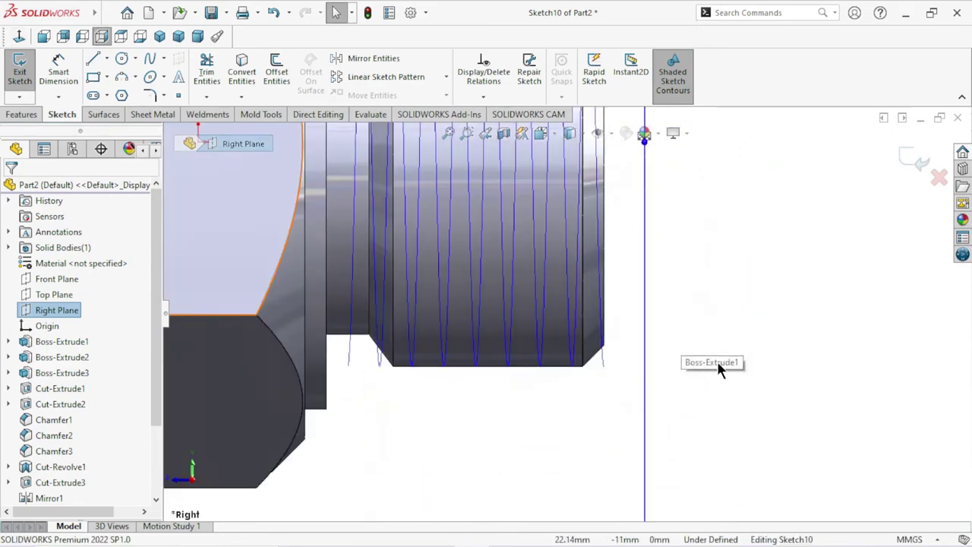
pyautogui.click(764, 278)
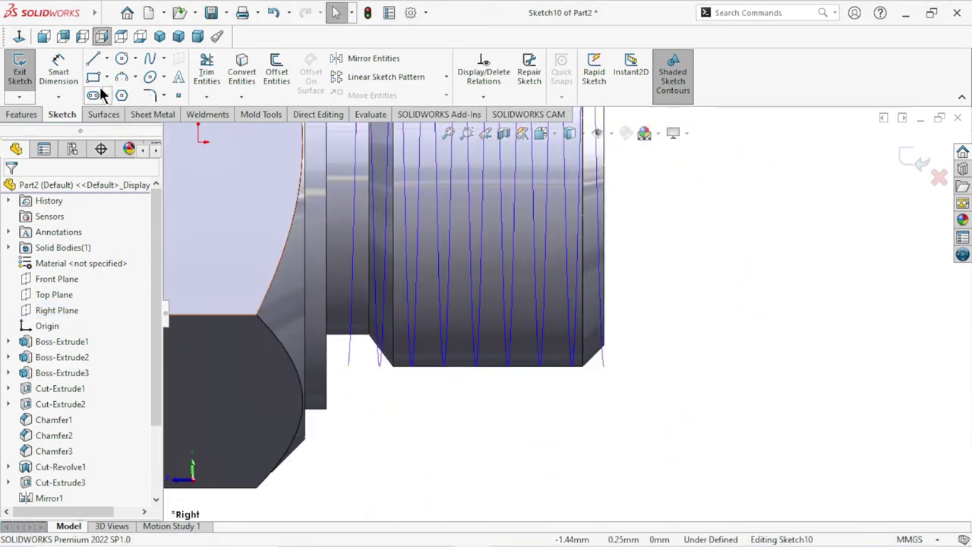
# Draw a three-sided inscribed polygon just below the threaded end.
pyautogui.click(121, 95)
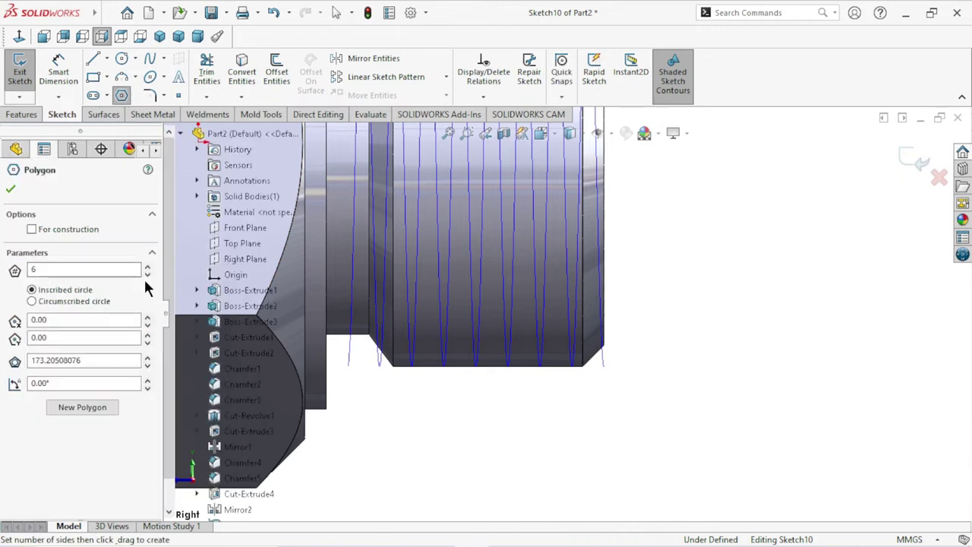
pyautogui.click(147, 274)
pyautogui.click(147, 274)
pyautogui.click(147, 274)
pyautogui.click(634, 422)
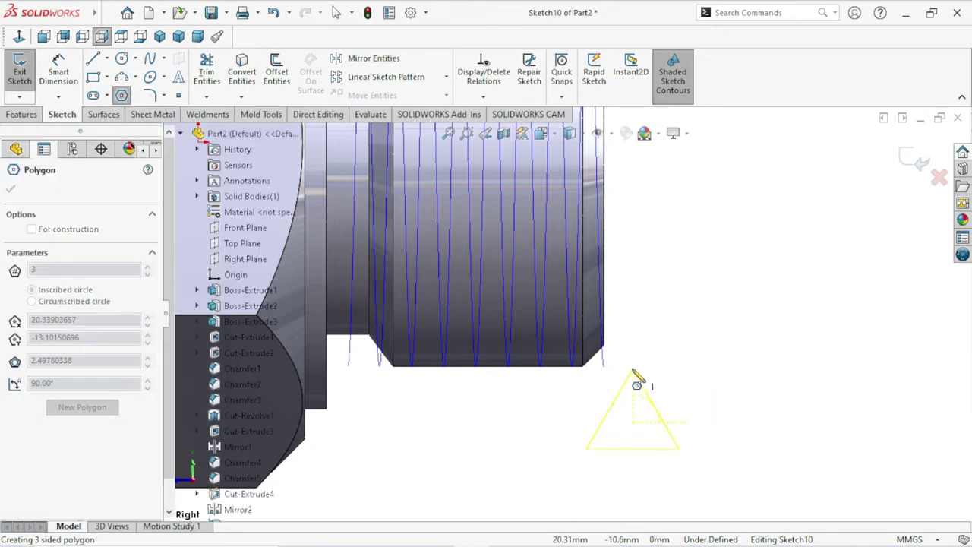
pyautogui.click(633, 366)
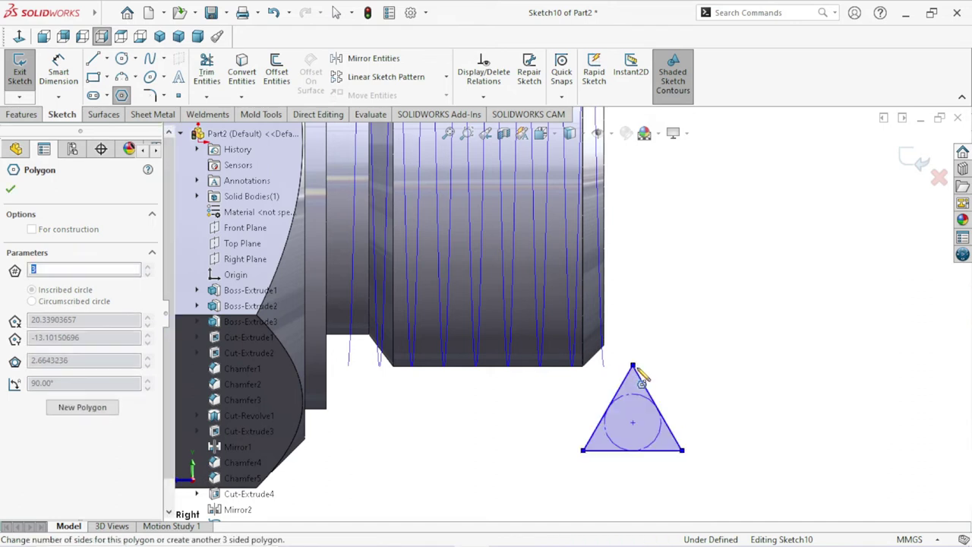
pyautogui.rightClick(723, 355)
pyautogui.click(725, 349)
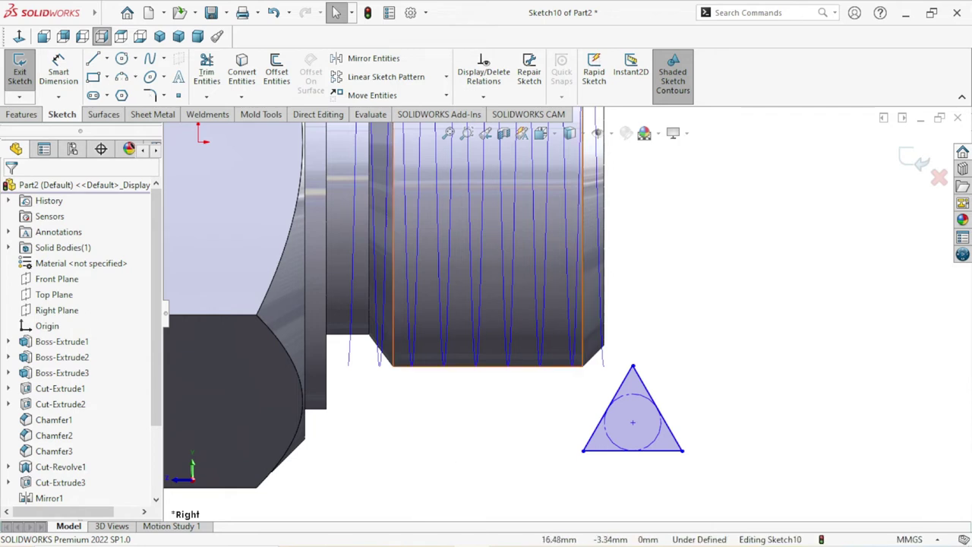
# Dimension the triangle's bottom edge to 1.3 mm.
pyautogui.click(53, 70)
pyautogui.click(628, 451)
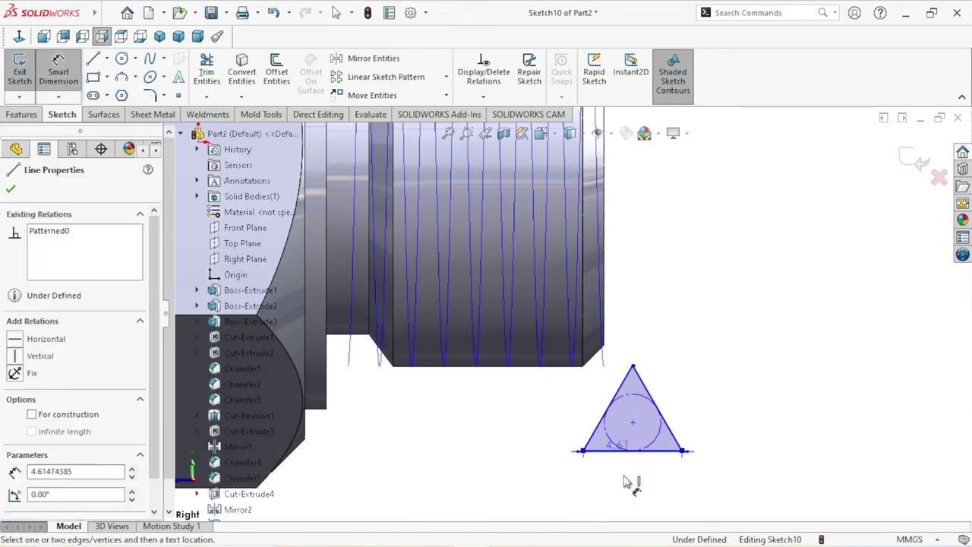
pyautogui.click(625, 481)
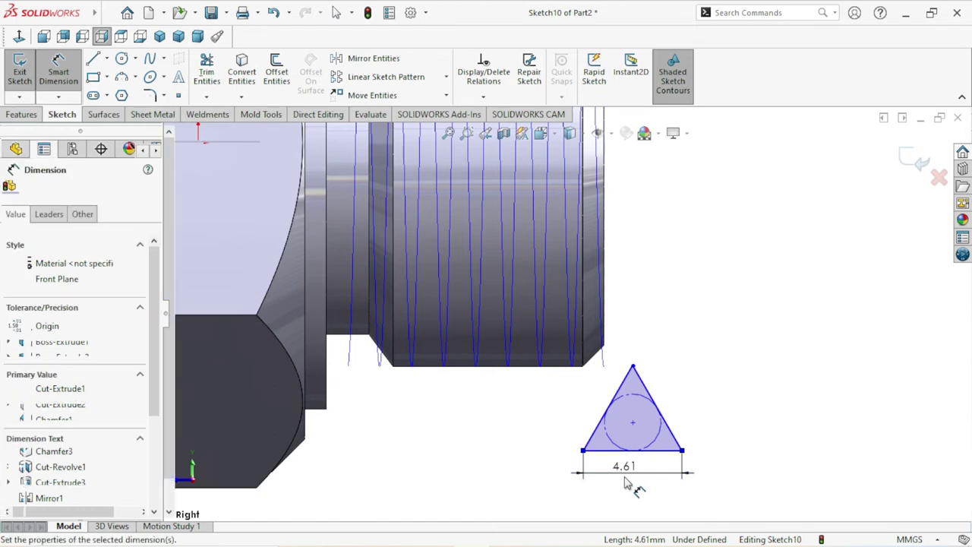
pyautogui.write('1.')
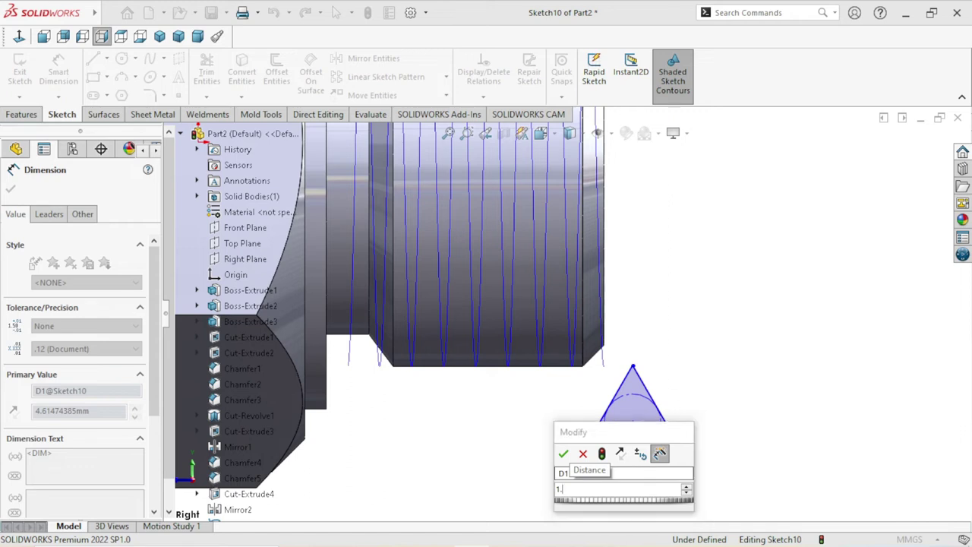
pyautogui.write('3')
pyautogui.click(563, 453)
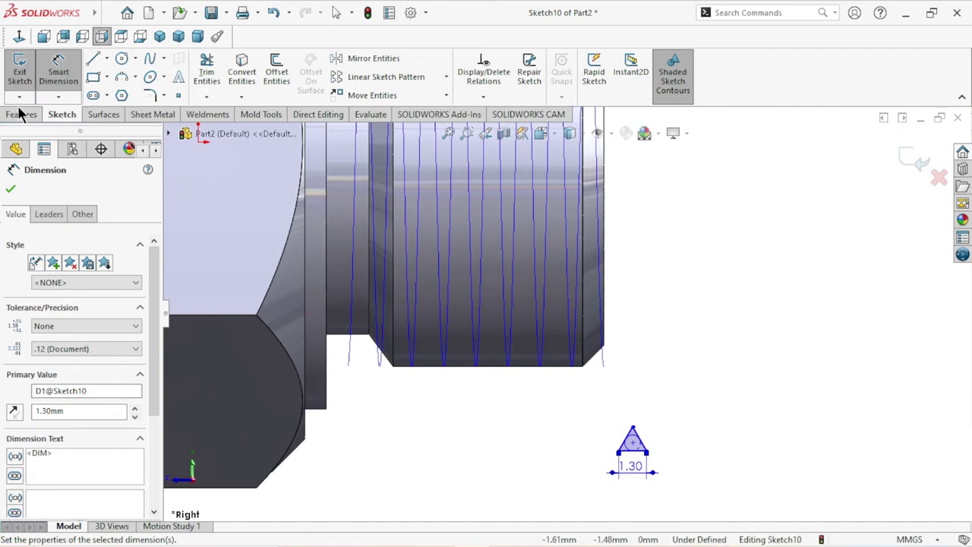
pyautogui.click(10, 190)
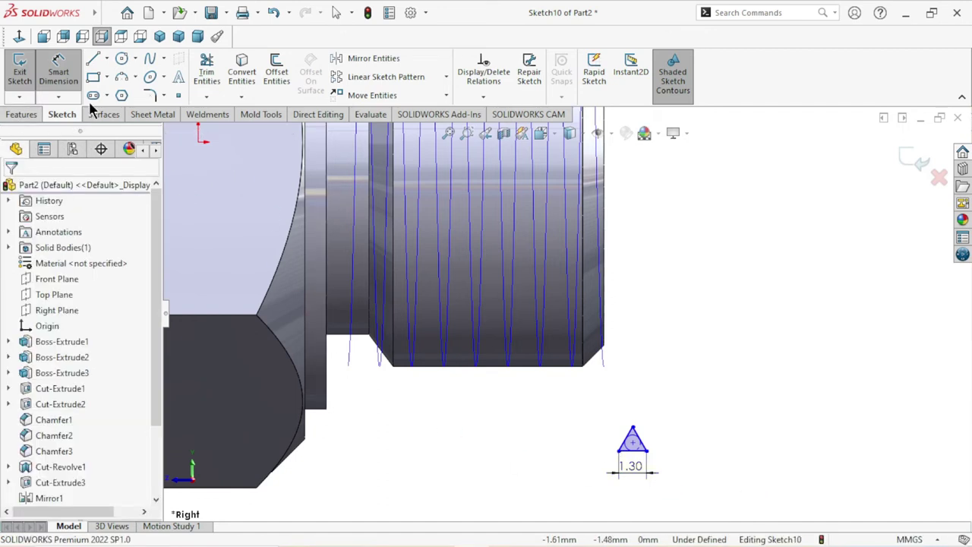
# Add a 0.05 mm sketch fillet to the triangle's top vertex.
pyautogui.click(151, 95)
pyautogui.write('0.05')
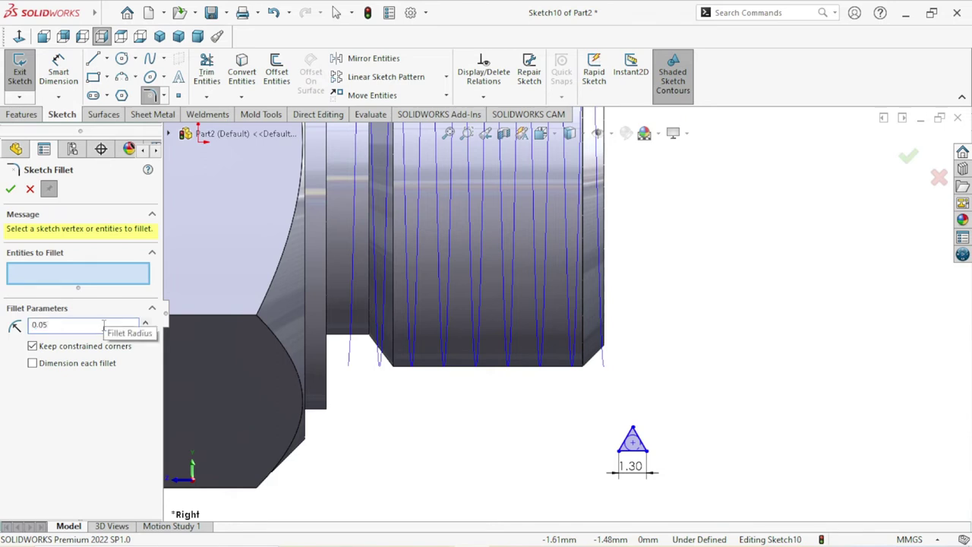
pyautogui.scroll(-3, 602, 371)
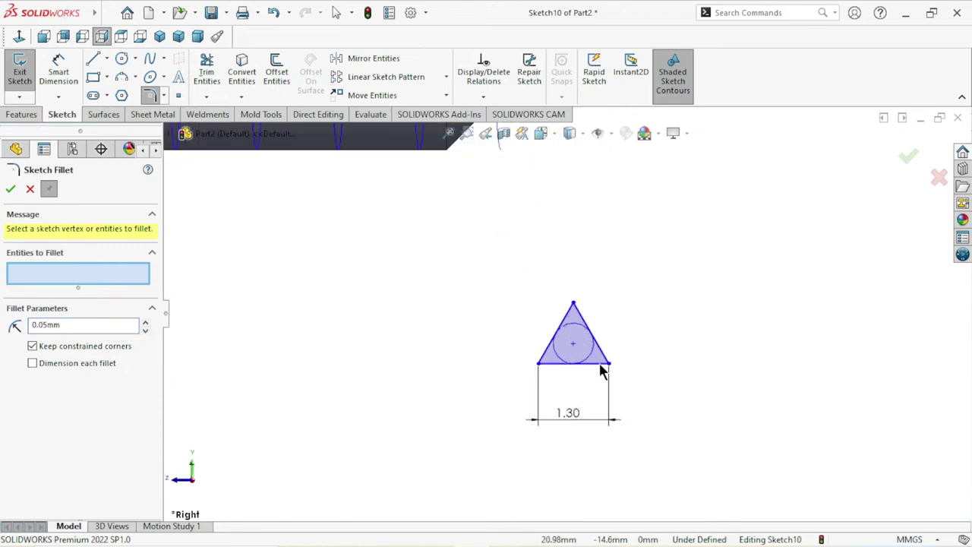
pyautogui.click(574, 303)
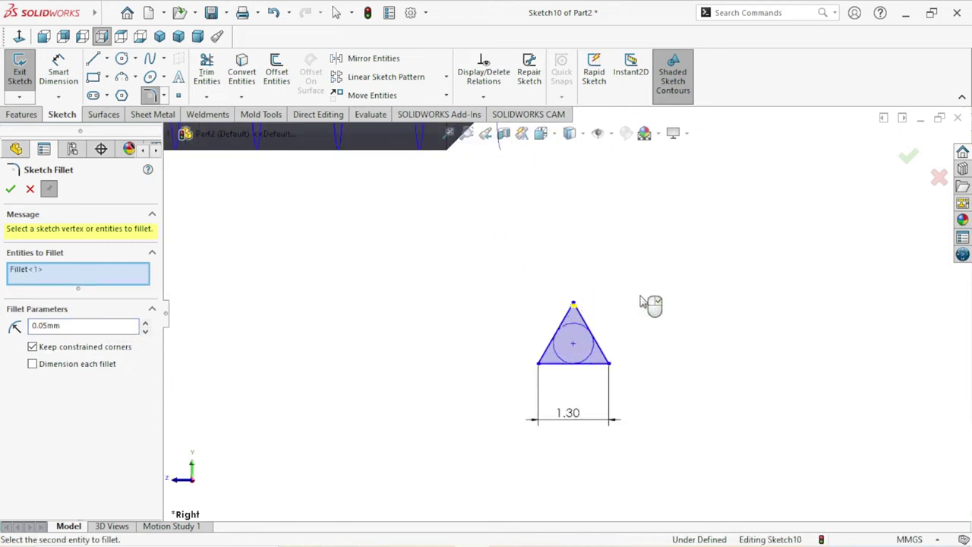
pyautogui.click(11, 194)
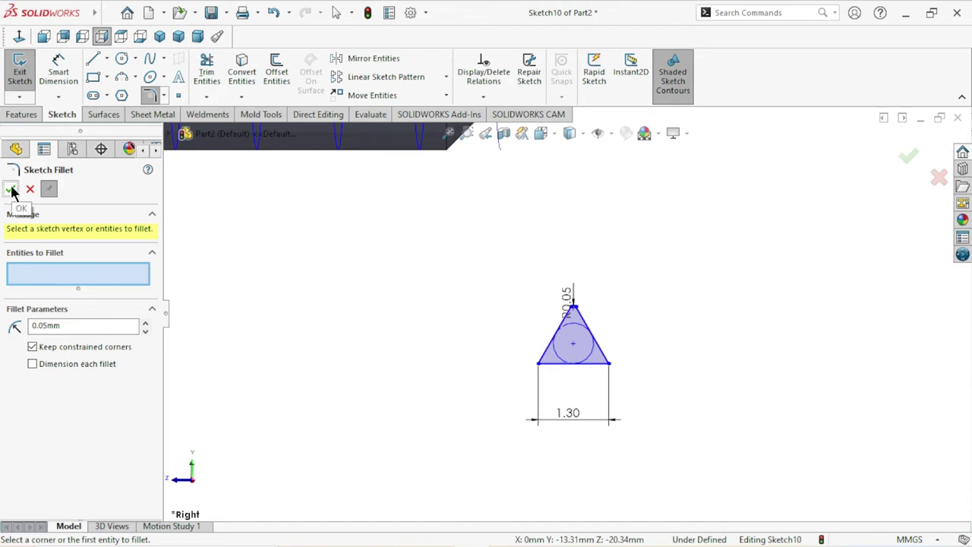
# Add a Pierce relation between the triangle's point and the helix.
pyautogui.click(11, 190)
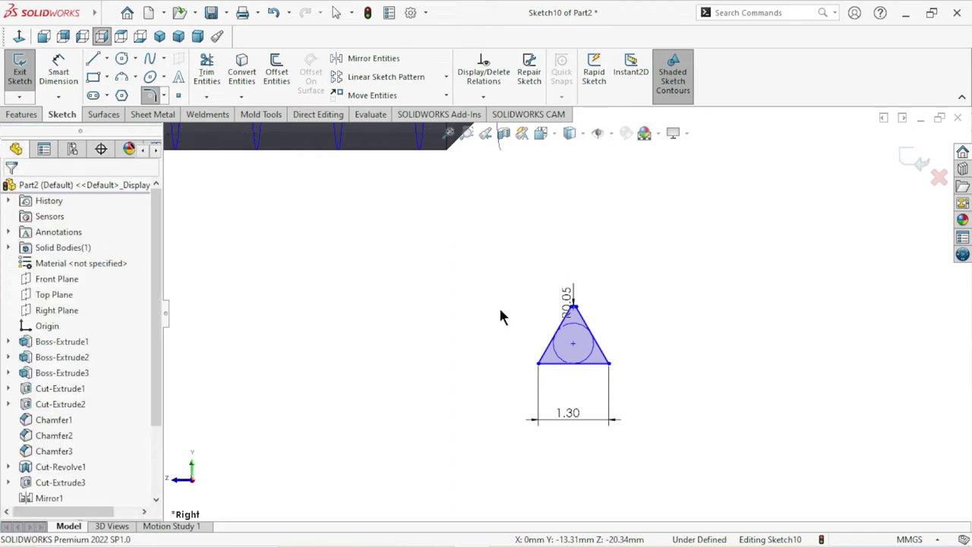
pyautogui.scroll(2, 492, 350)
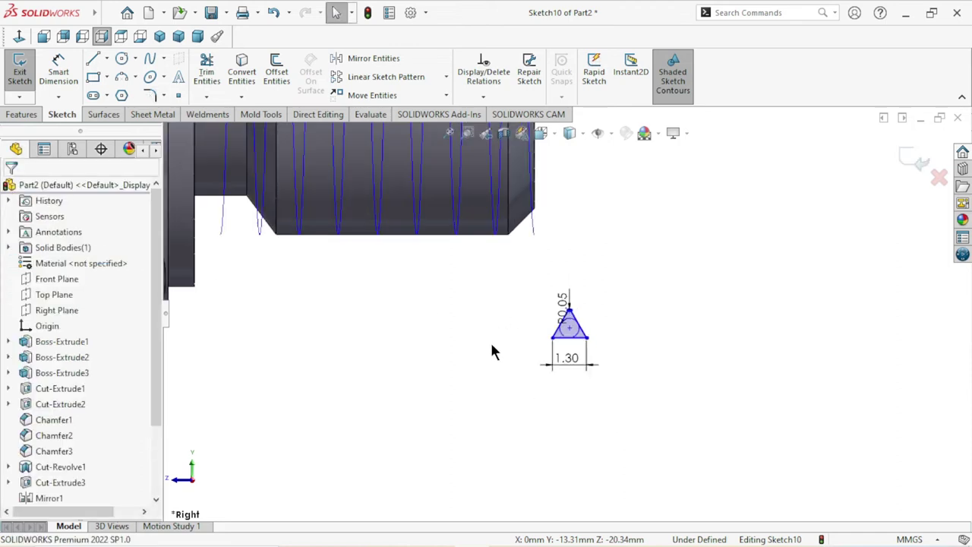
pyautogui.click(571, 339)
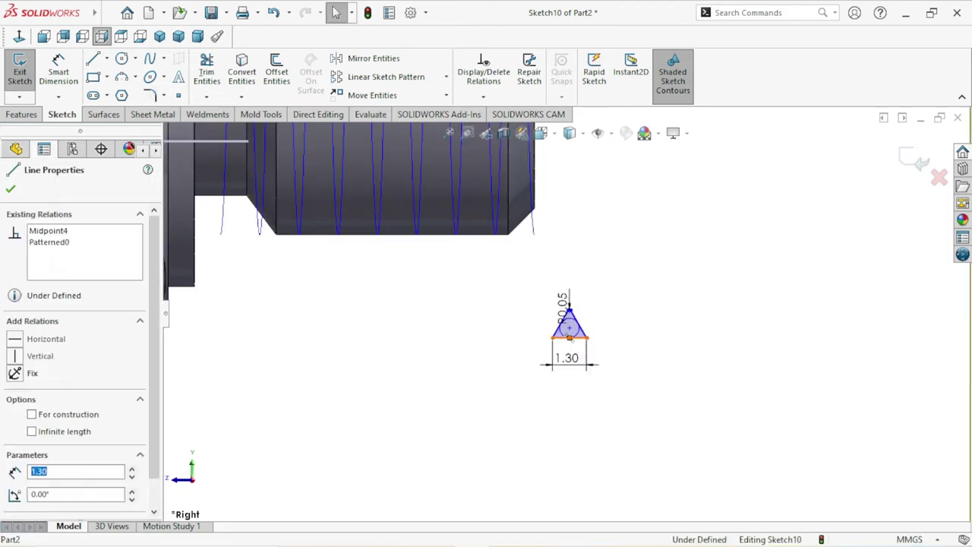
pyautogui.click(534, 229)
pyautogui.keyDown('ctrl'); pyautogui.click(569, 337); pyautogui.keyUp('ctrl')
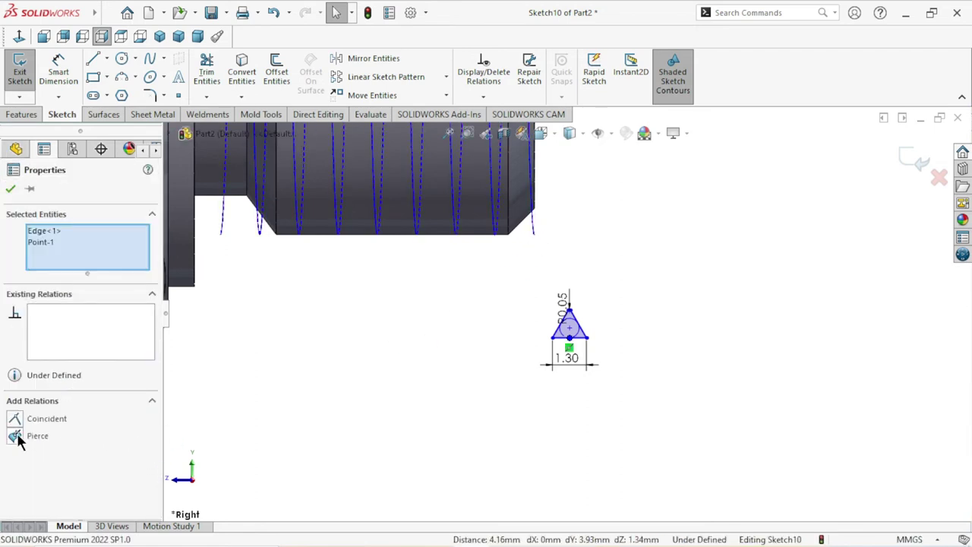
pyautogui.click(16, 437)
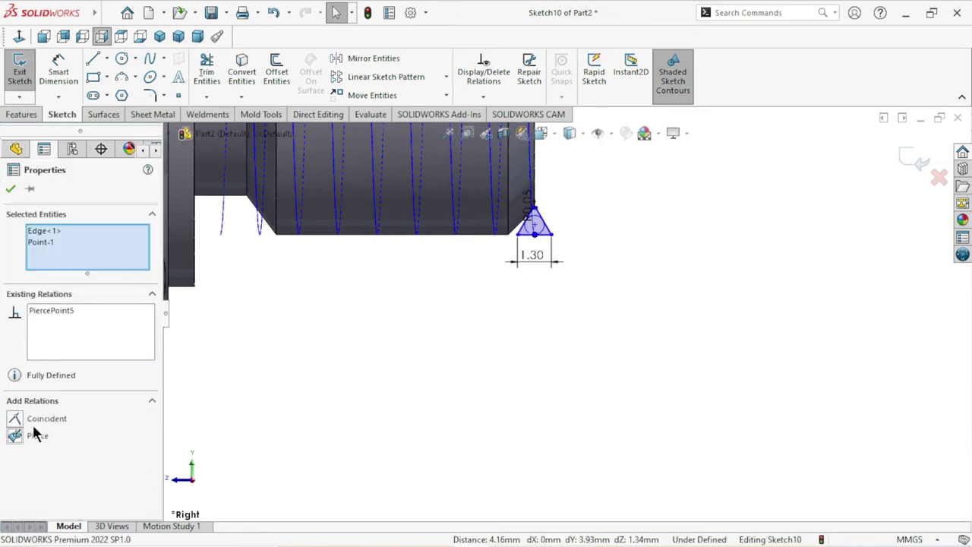
pyautogui.click(11, 191)
# Exit Sketch10 and zoom to fit the whole fitting.
pyautogui.scroll(3, 413, 326)
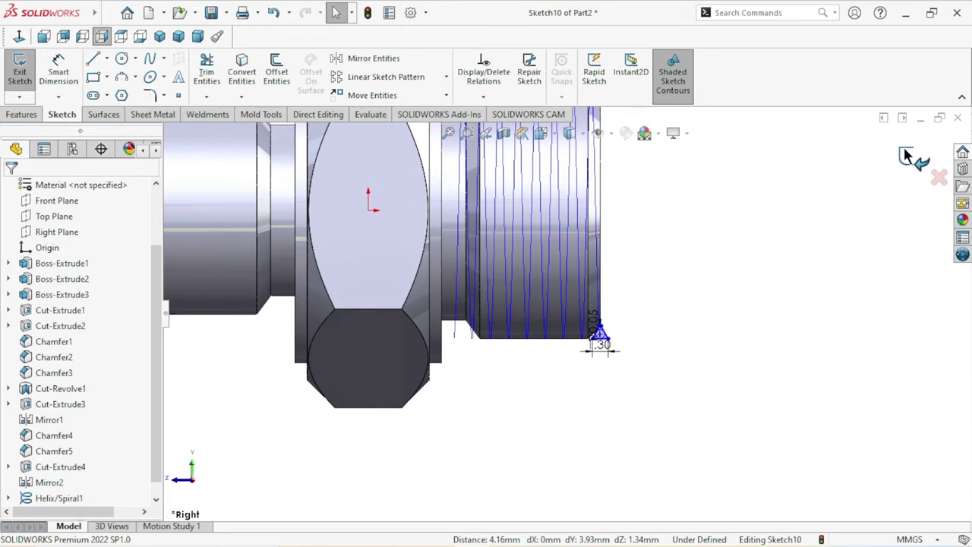
pyautogui.click(905, 155)
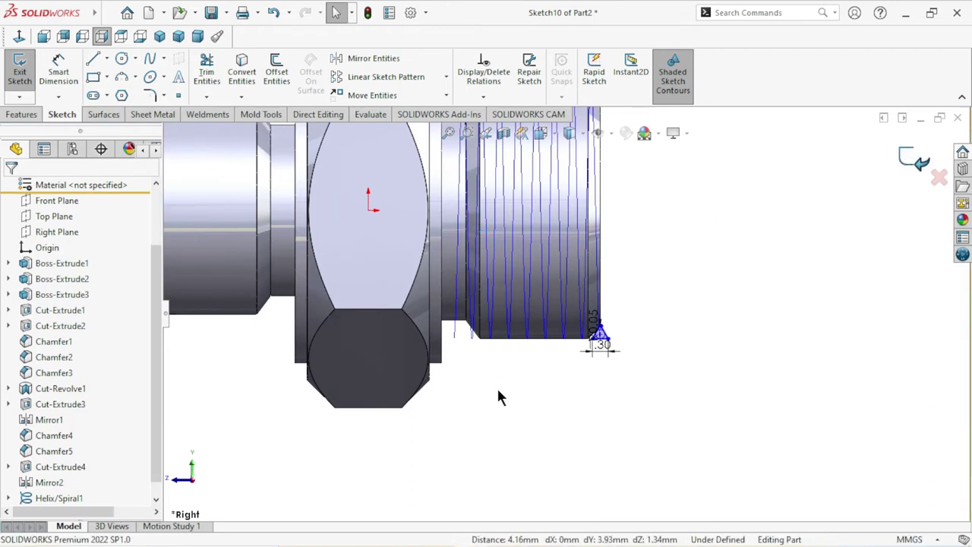
pyautogui.press('f')
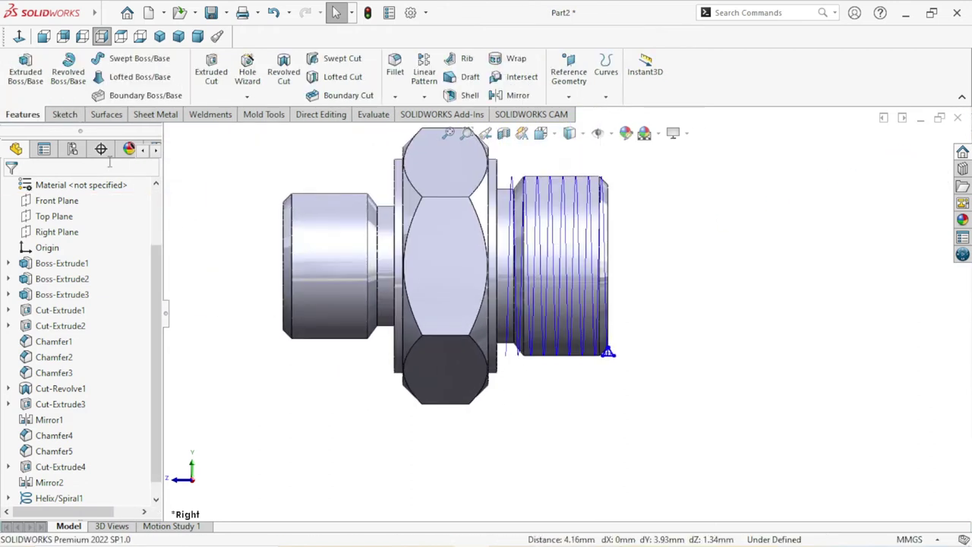
# Create a Swept Cut with Sketch10 as profile along Helix/Spiral1.
pyautogui.click(332, 61)
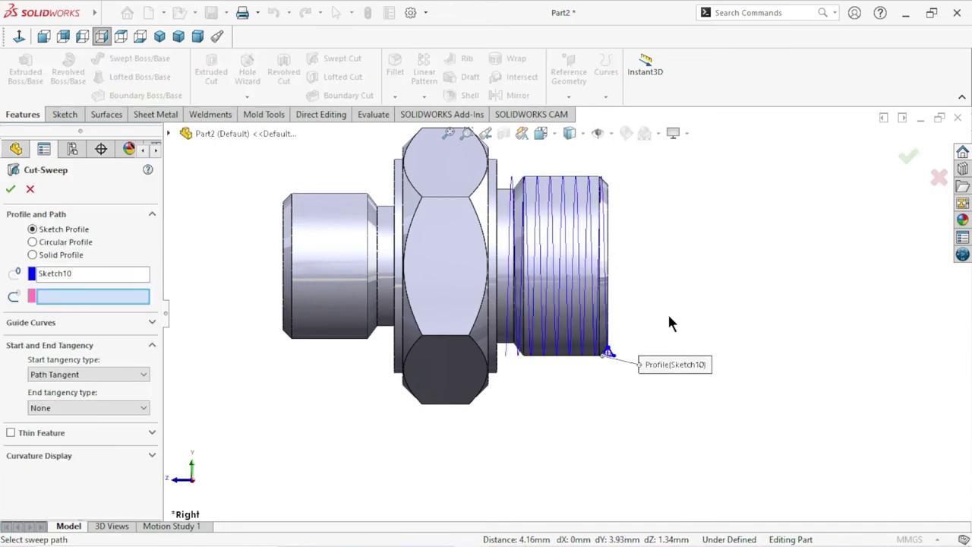
pyautogui.scroll(-5, 670, 321)
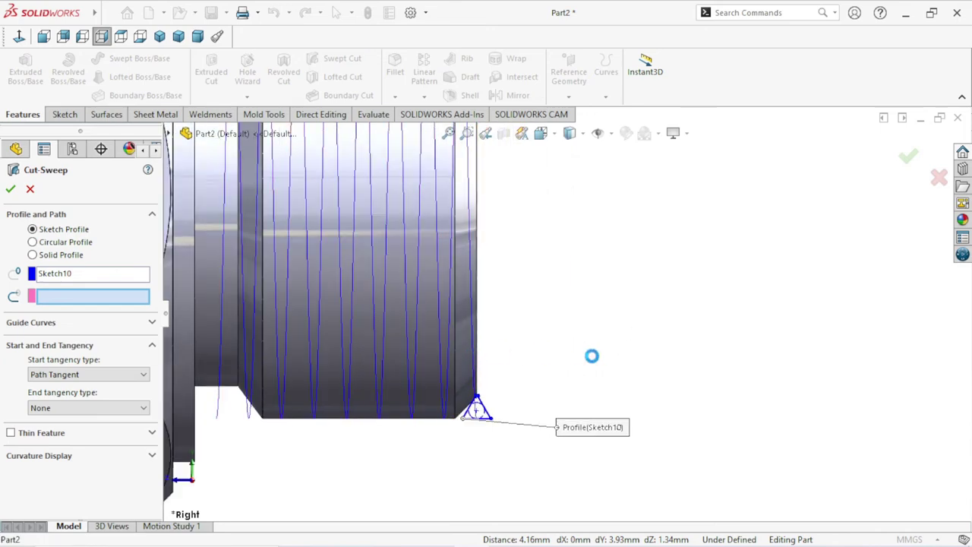
pyautogui.scroll(5, 570, 369)
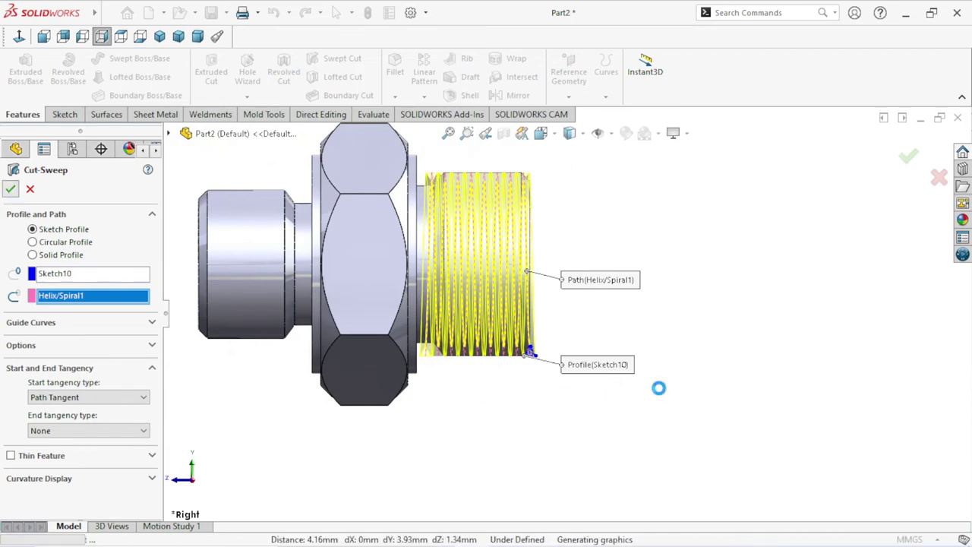
pyautogui.press('Return')
# Hide Helix/Spiral1 and orbit the fitting to an angled isometric view.
pyautogui.scroll(2, 598, 367)
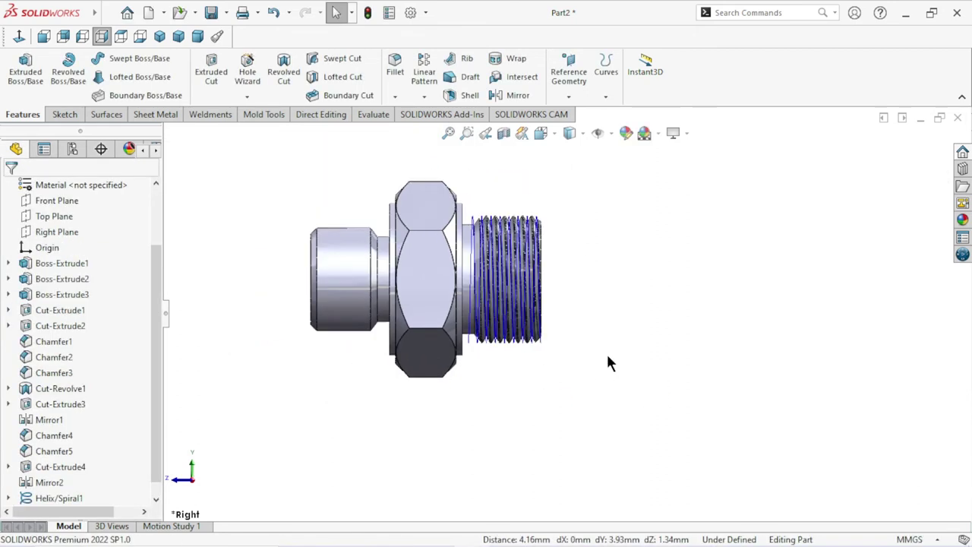
pyautogui.click(50, 498)
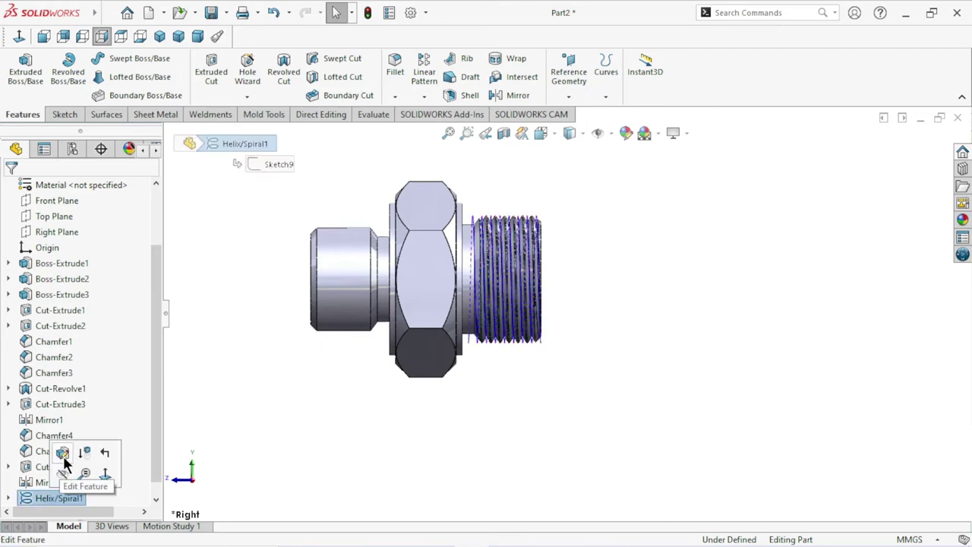
pyautogui.click(65, 474)
pyautogui.scroll(-2, 501, 290)
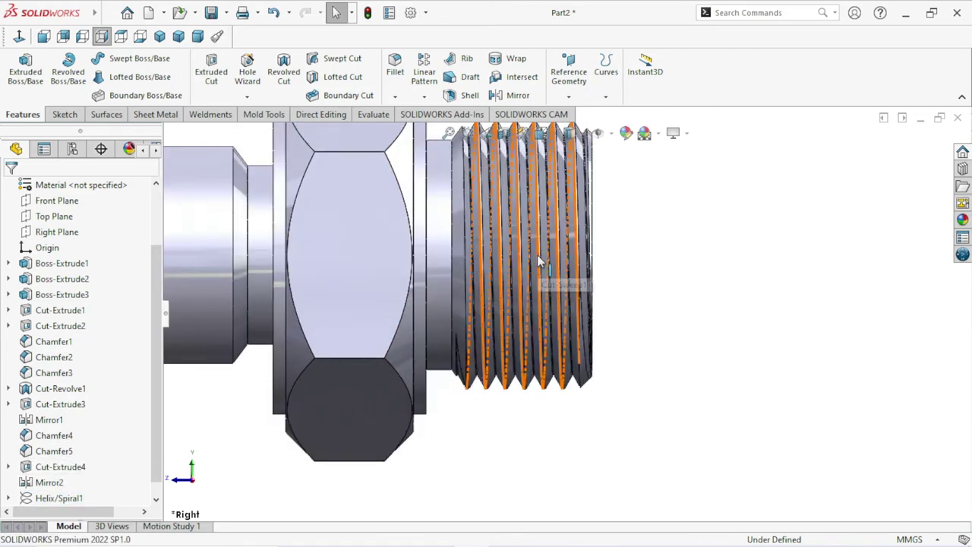
pyautogui.scroll(-2, 501, 290)
pyautogui.scroll(2, 690, 342)
pyautogui.scroll(2, 682, 341)
pyautogui.moveTo(681, 341)
pyautogui.mouseDown(button='middle')
pyautogui.moveTo(705, 304)
pyautogui.moveTo(707, 327)
pyautogui.moveTo(787, 325)
pyautogui.moveTo(815, 343)
pyautogui.mouseUp(button='middle')
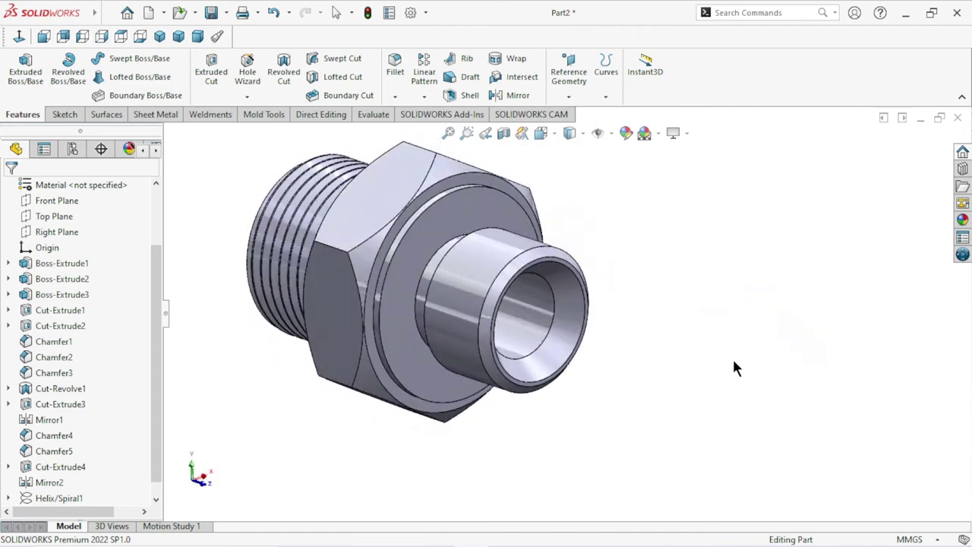
pyautogui.scroll(-4, 606, 303)
pyautogui.scroll(-2, 606, 302)
# Sketch on the tube end face and convert its outer edge into a circle.
pyautogui.click(526, 243)
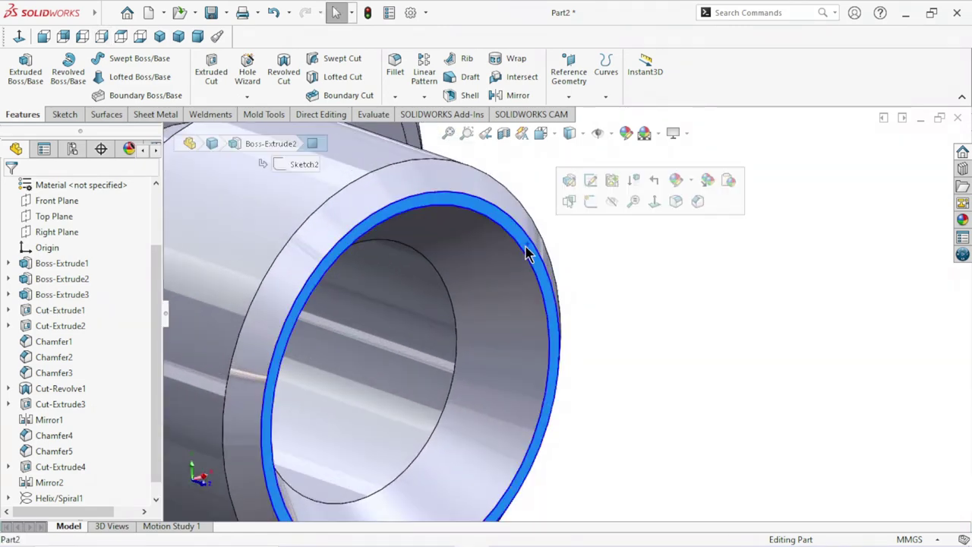
pyautogui.click(591, 201)
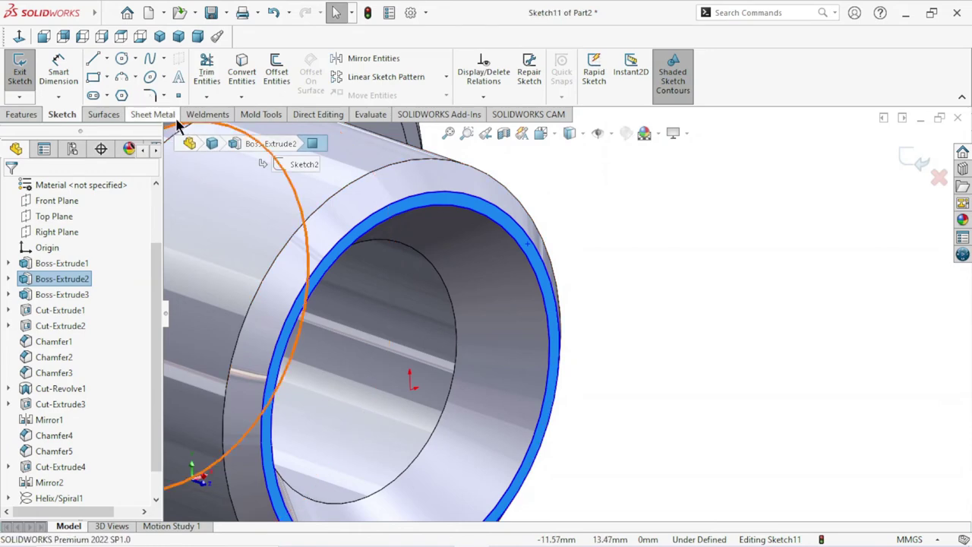
pyautogui.click(420, 158)
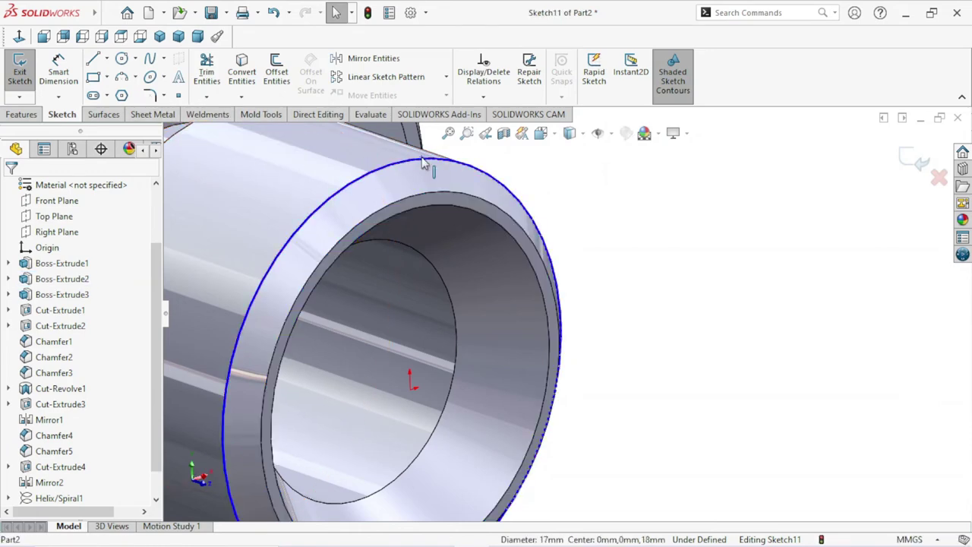
pyautogui.click(241, 76)
pyautogui.scroll(2, 582, 302)
pyautogui.scroll(5, 582, 302)
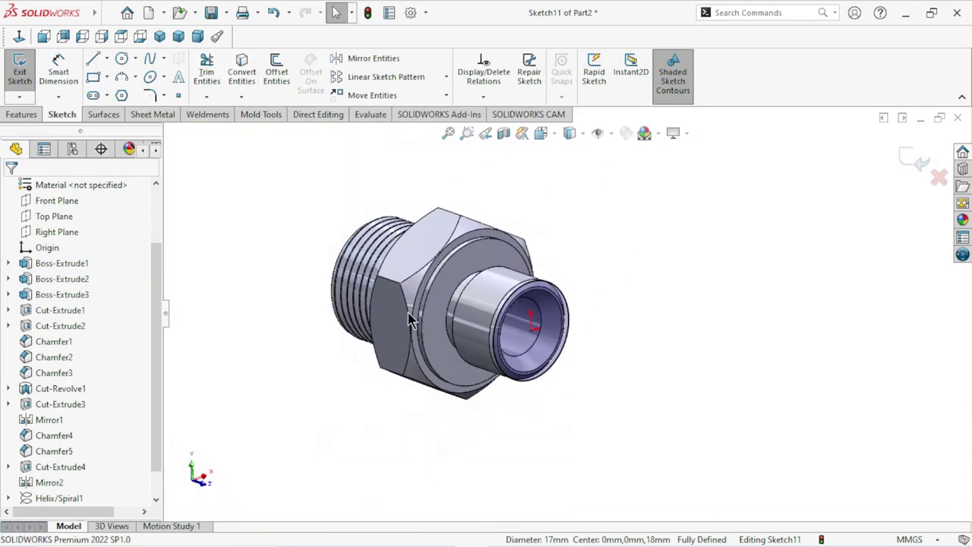
# Create a helix from the circle with 1 mm pitch, 12 revolutions, 270° start angle.
pyautogui.click(22, 115)
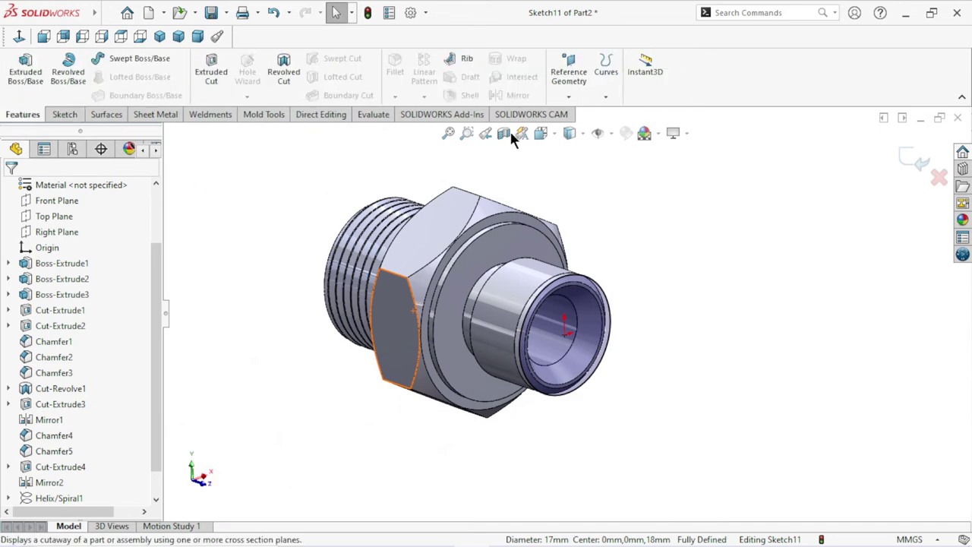
pyautogui.click(606, 66)
pyautogui.click(608, 131)
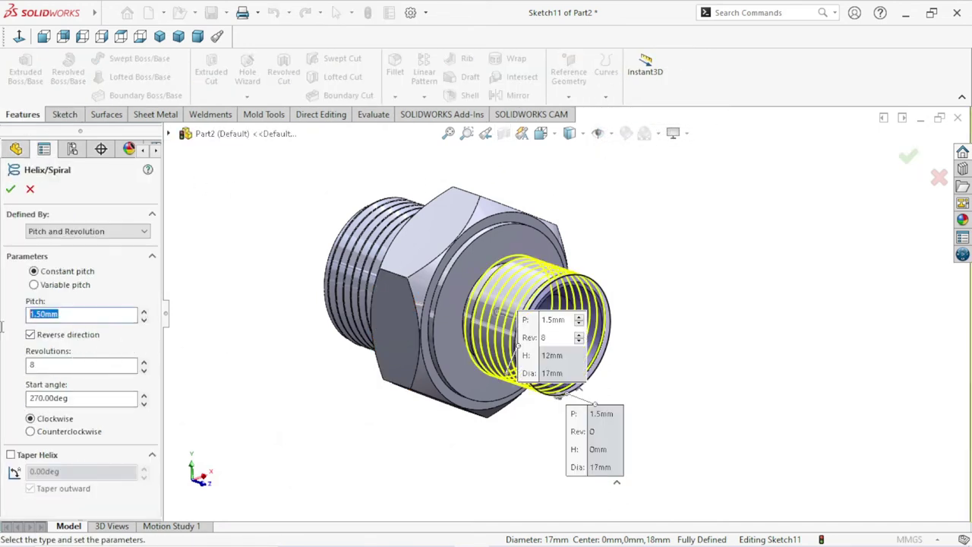
pyautogui.write('1')
pyautogui.press('Return')
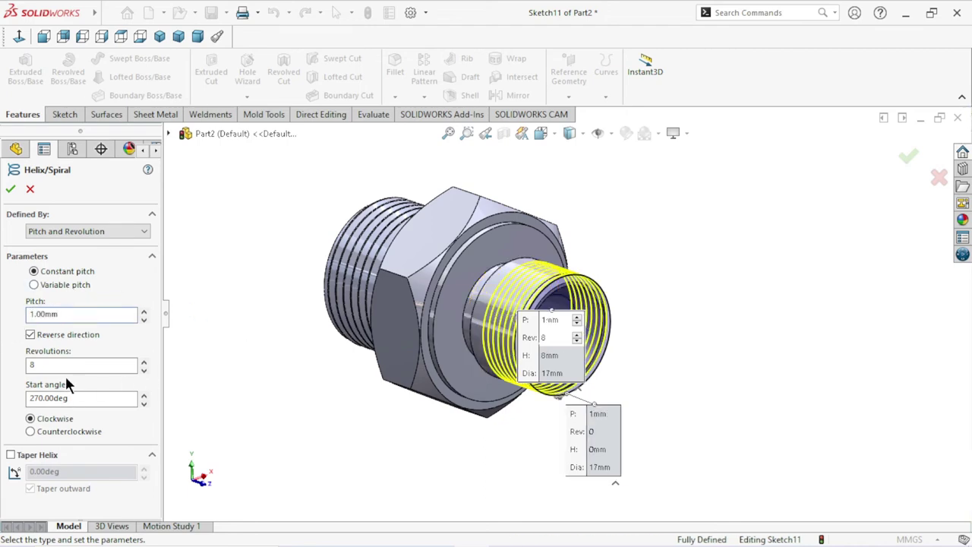
pyautogui.moveTo(260, 394); pyautogui.dragTo(297, 386, button='middle')
pyautogui.write('12')
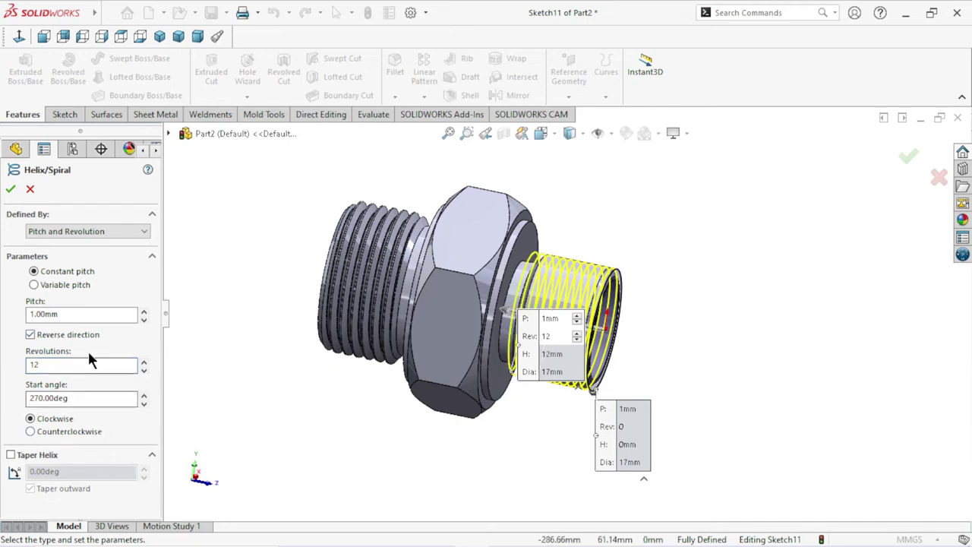
pyautogui.click(7, 187)
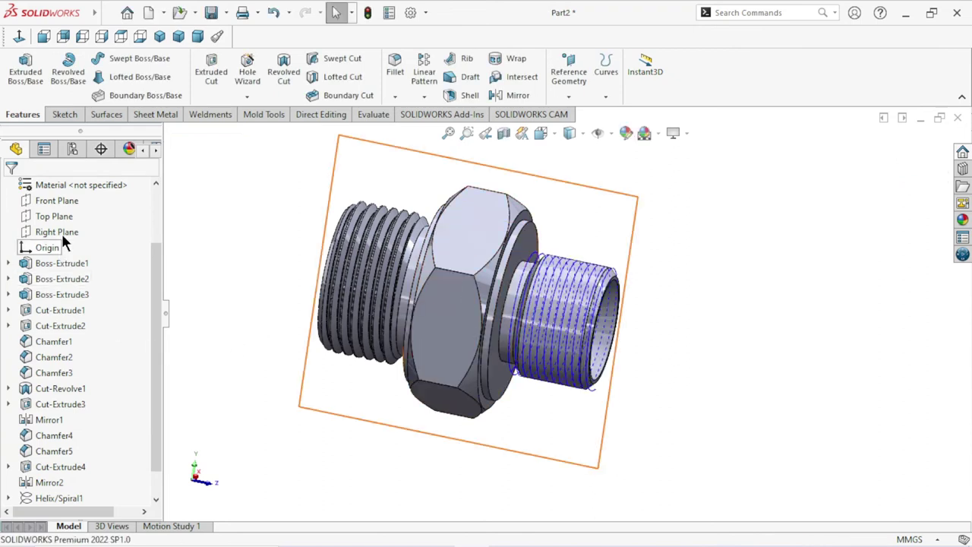
# Start a new sketch on the Right Plane.
pyautogui.click(61, 236)
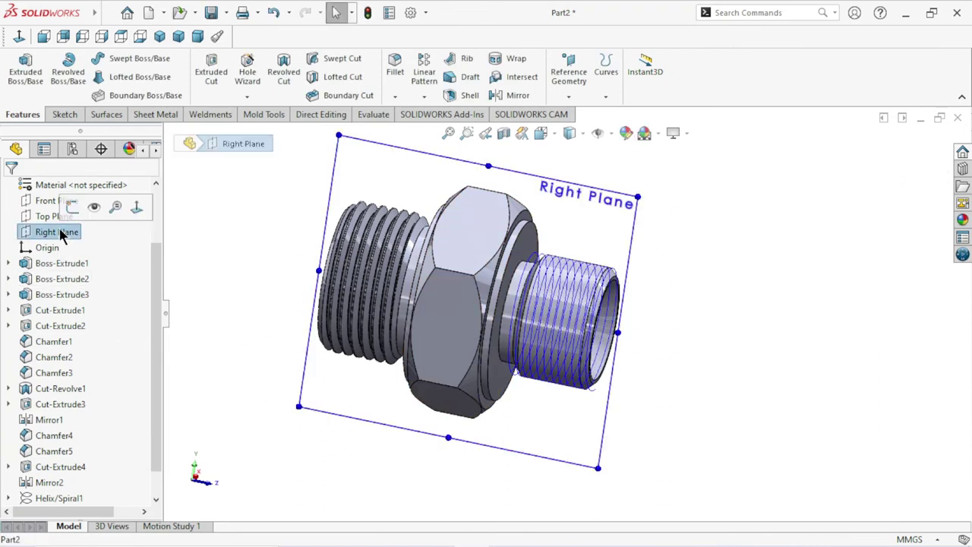
pyautogui.click(74, 208)
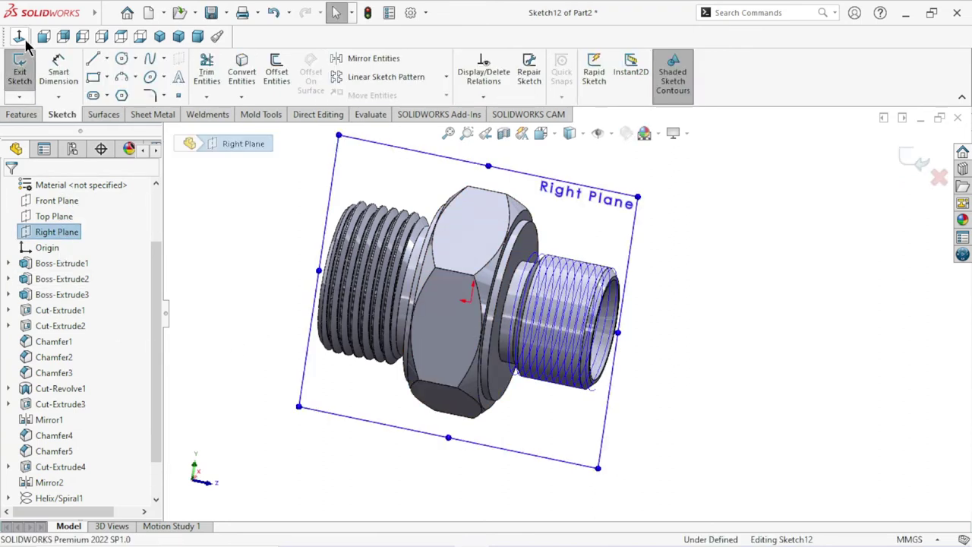
pyautogui.scroll(-3, 432, 395)
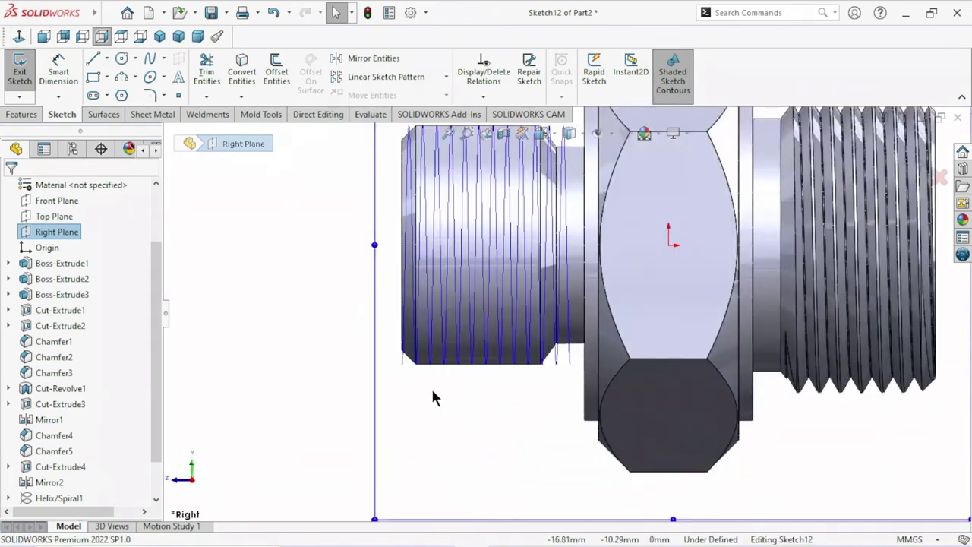
pyautogui.scroll(-3, 390, 369)
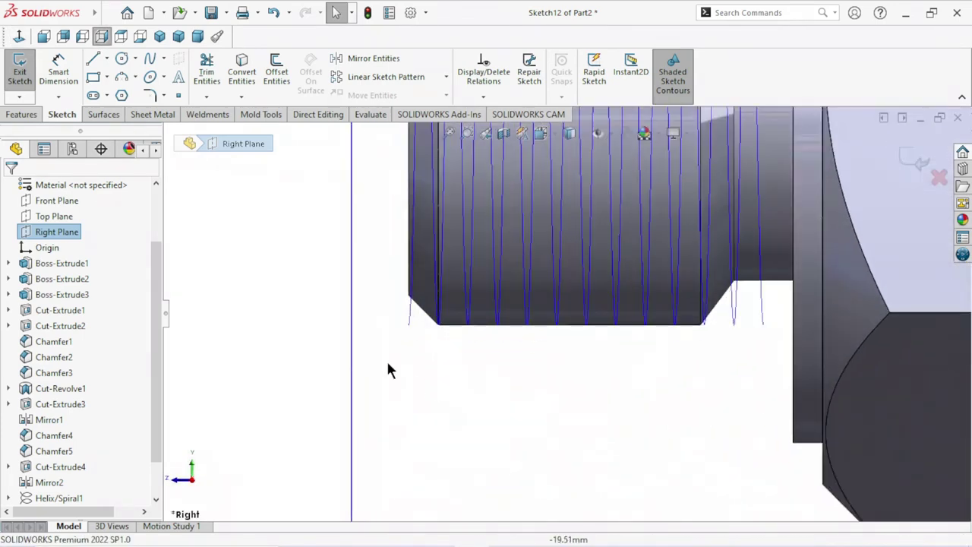
# Draw a triangle polygon just below the tube's end.
pyautogui.click(121, 96)
pyautogui.moveTo(429, 396); pyautogui.dragTo(422, 347)
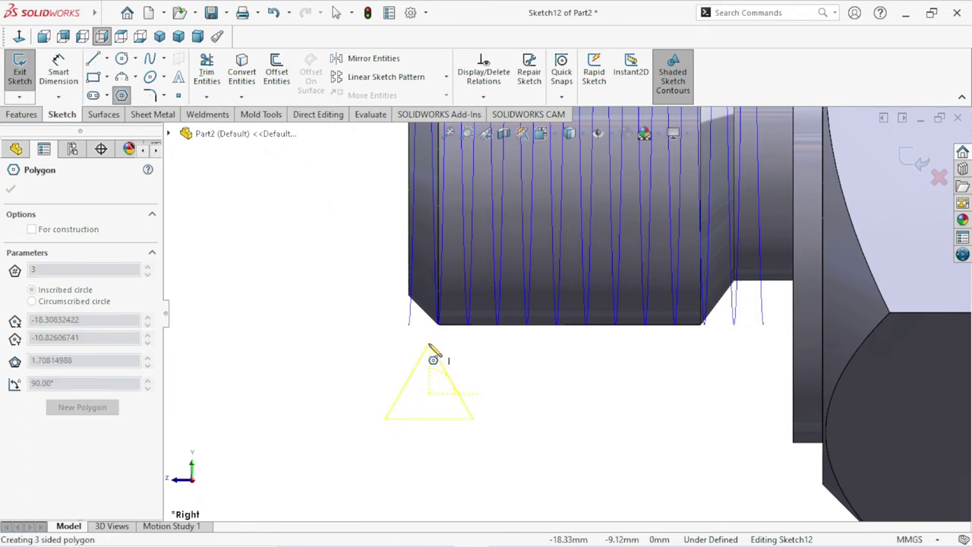
pyautogui.click(429, 347)
pyautogui.rightClick(536, 403)
pyautogui.click(547, 408)
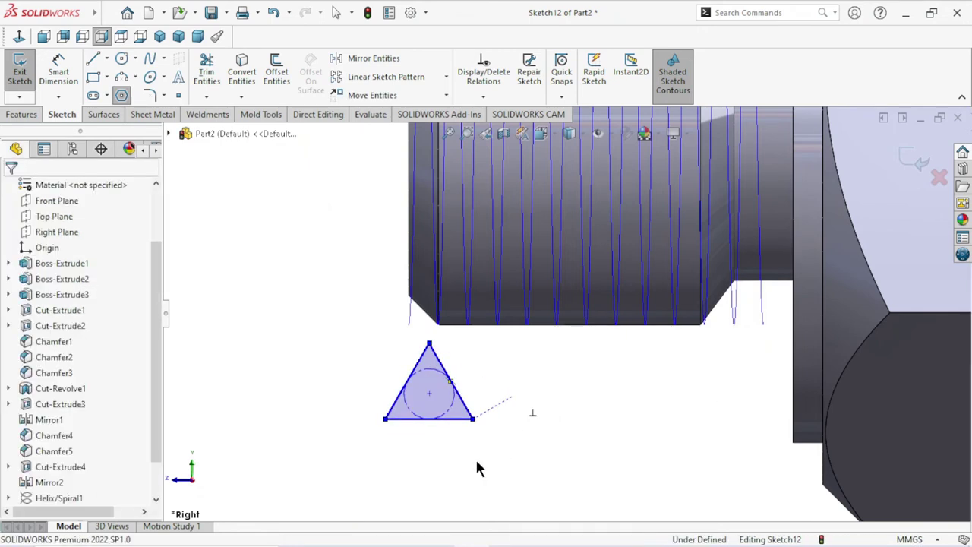
pyautogui.scroll(2, 455, 436)
pyautogui.scroll(-3, 547, 392)
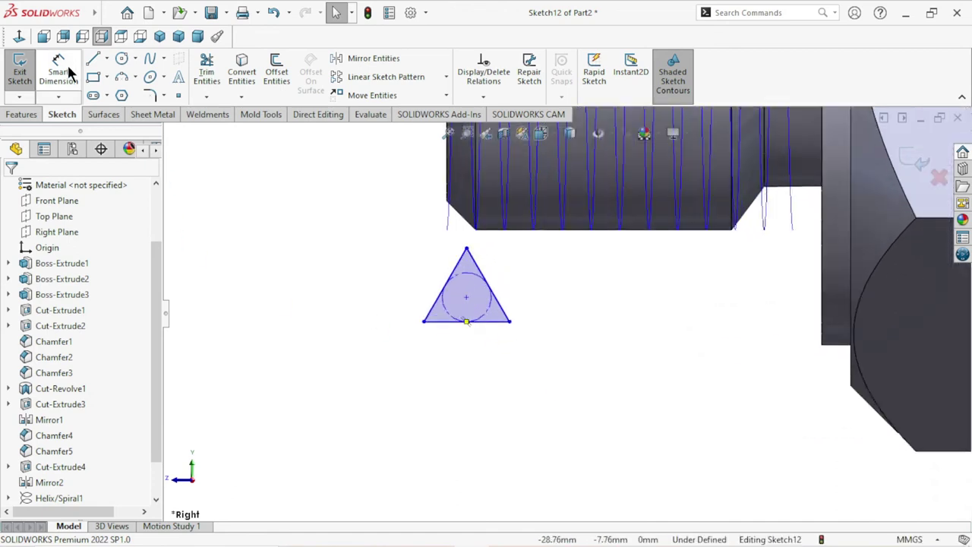
# Dimension the triangle's bottom edge to 0.8 mm.
pyautogui.click(68, 70)
pyautogui.click(460, 375)
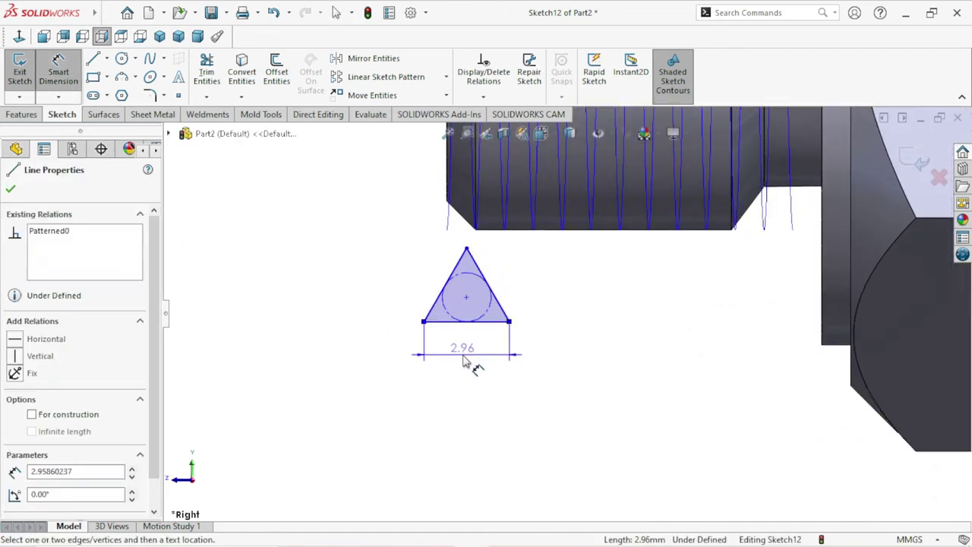
pyautogui.click(463, 369)
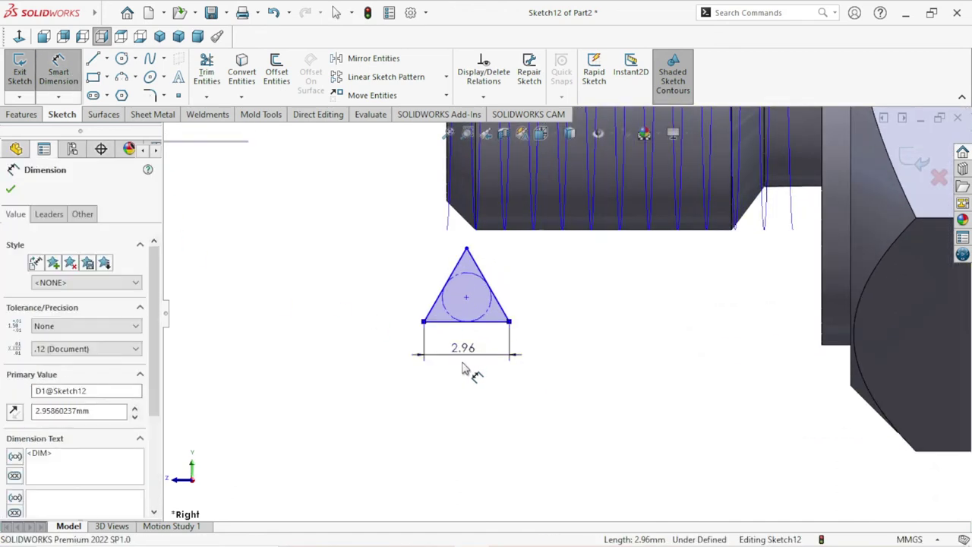
pyautogui.write('0.8')
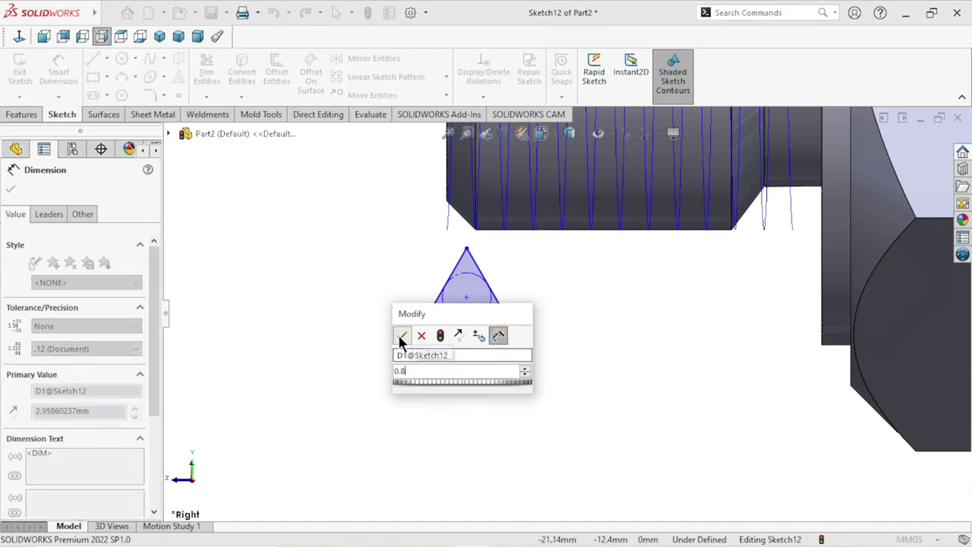
pyautogui.click(401, 336)
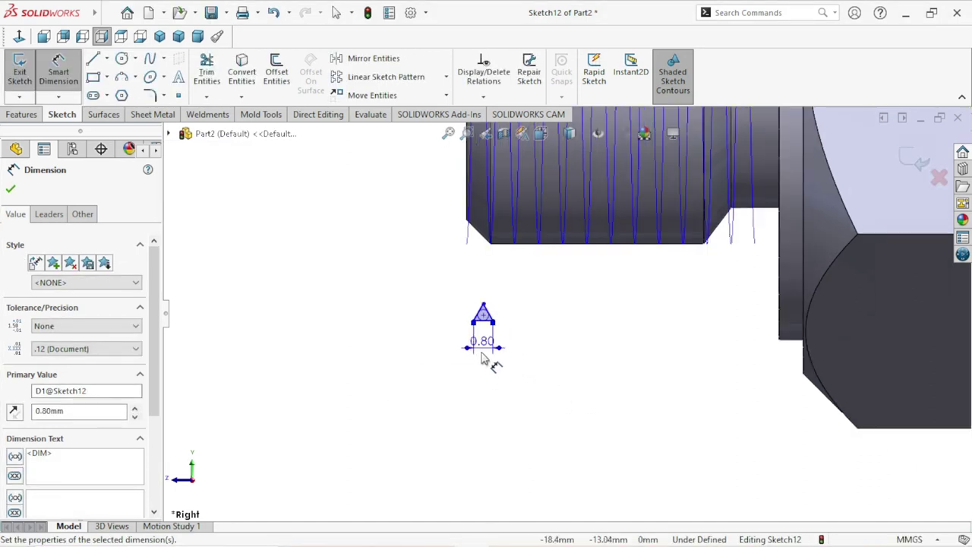
pyautogui.scroll(-3, 505, 345)
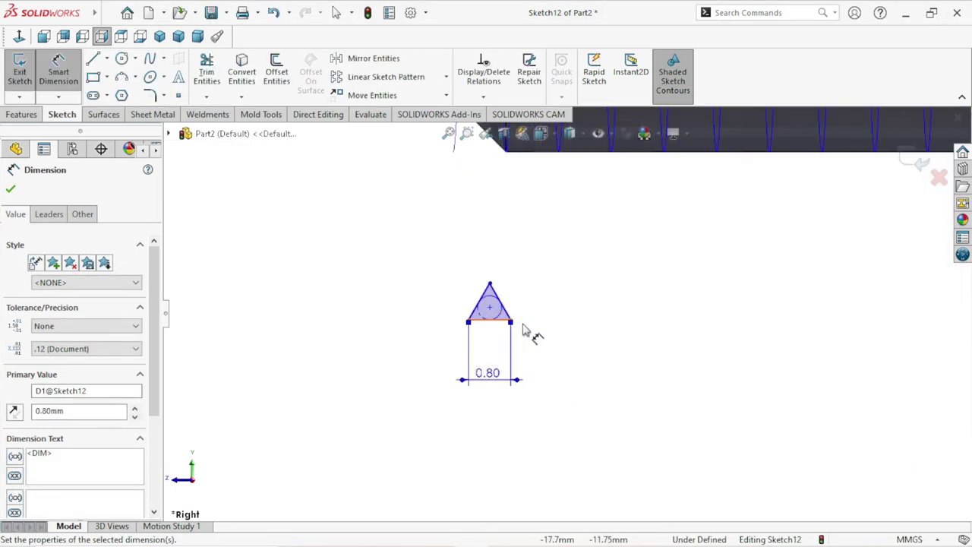
pyautogui.click(11, 186)
# Round the triangle's top vertex with a 0.02 mm sketch fillet.
pyautogui.click(151, 95)
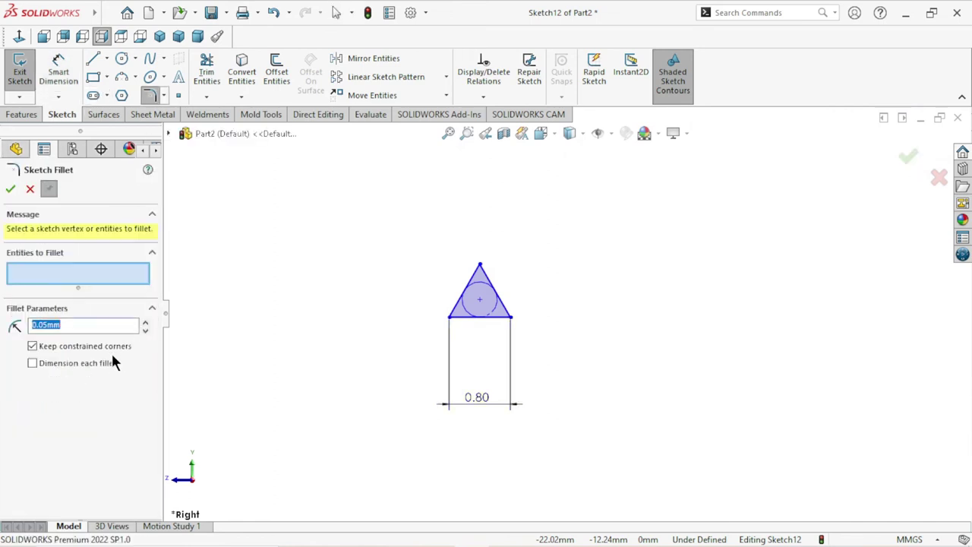
pyautogui.write('0.')
pyautogui.click(10, 189)
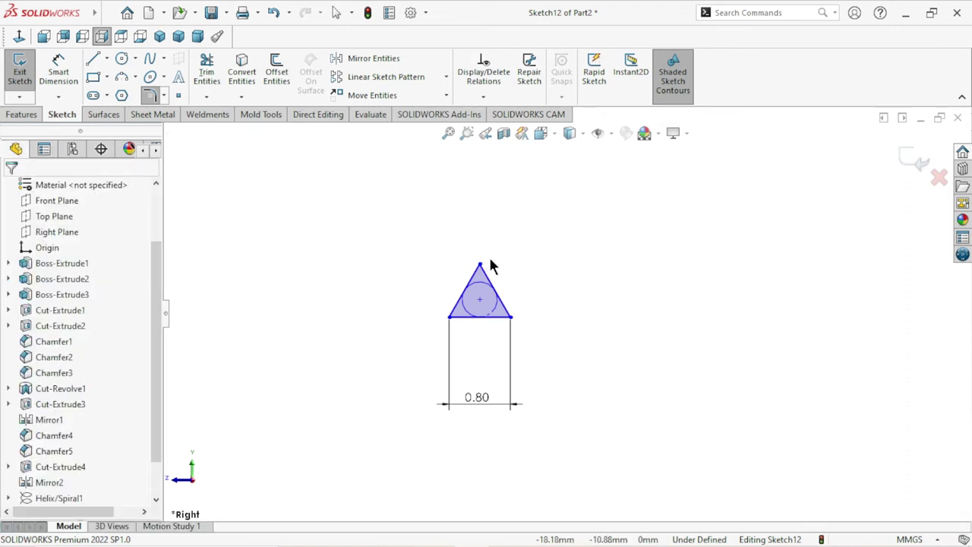
pyautogui.click(151, 92)
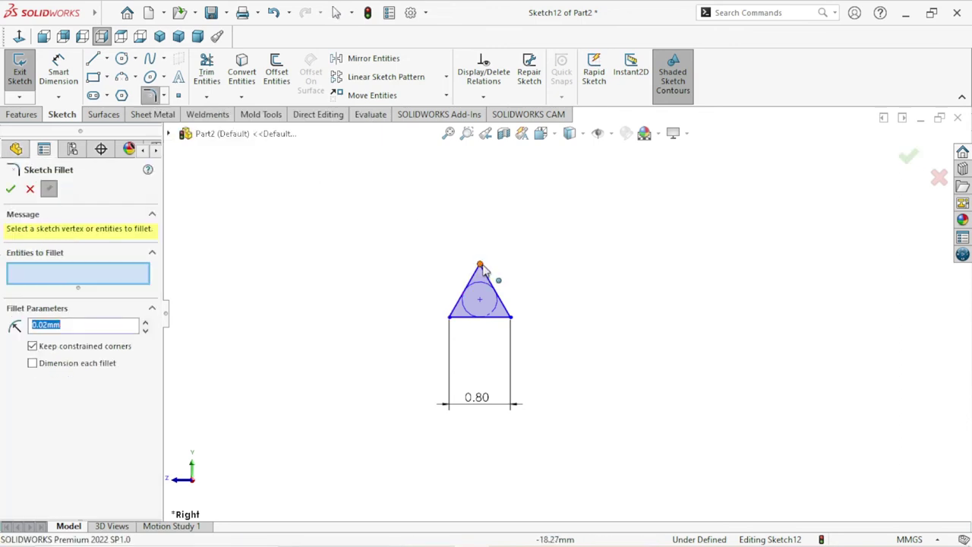
pyautogui.click(480, 266)
pyautogui.click(10, 190)
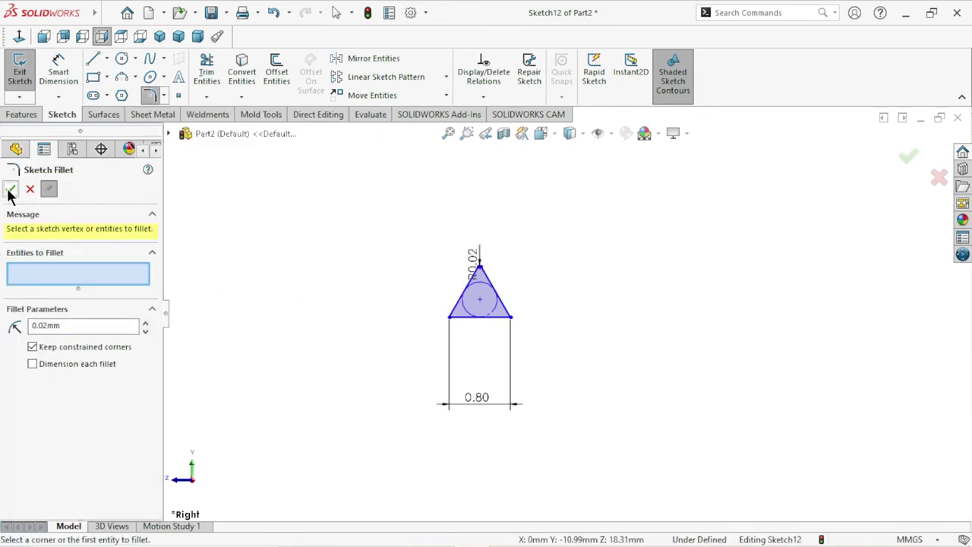
pyautogui.click(12, 190)
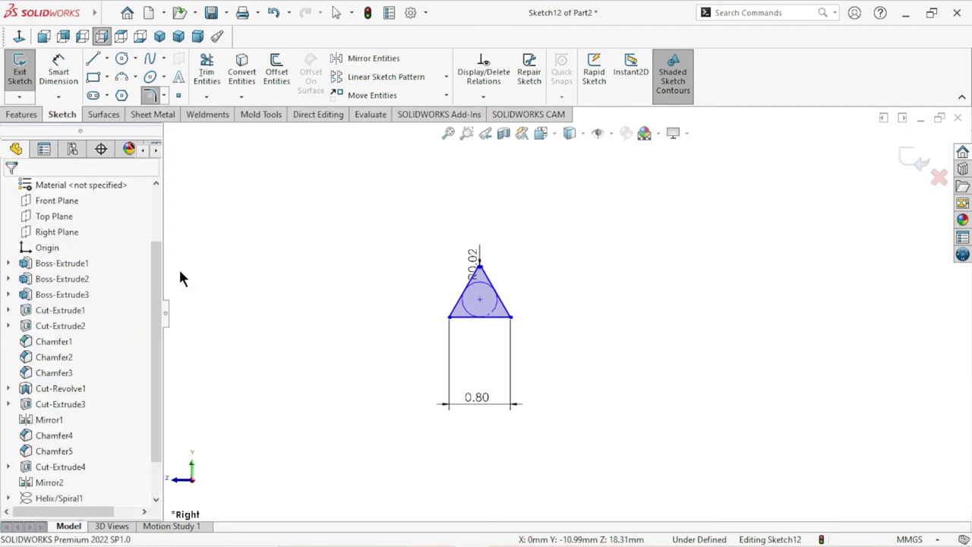
# Pierce the triangle's base point onto the second helix, then rebuild.
pyautogui.click(480, 319)
pyautogui.scroll(3, 391, 362)
pyautogui.scroll(-3, 585, 258)
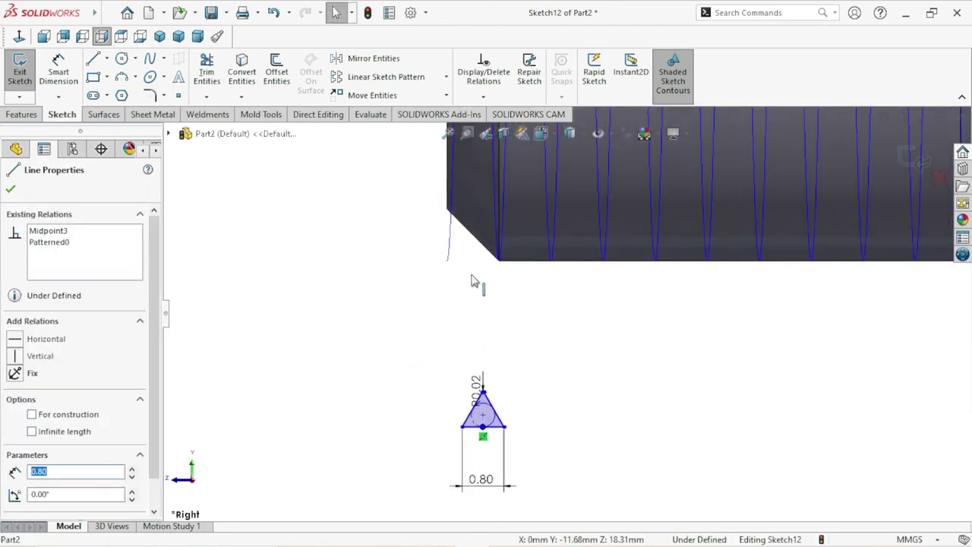
pyautogui.keyDown('ctrl'); pyautogui.click(449, 252); pyautogui.keyUp('ctrl')
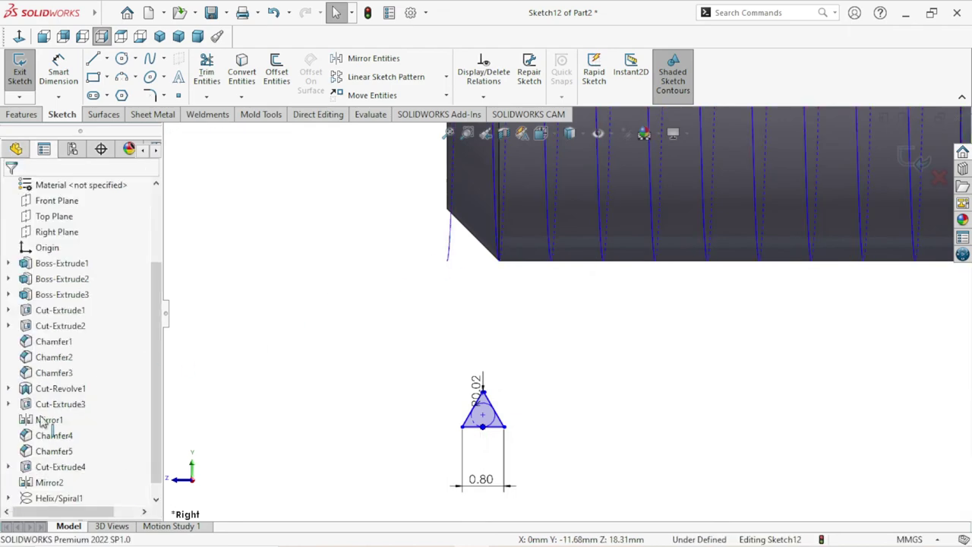
pyautogui.click(15, 437)
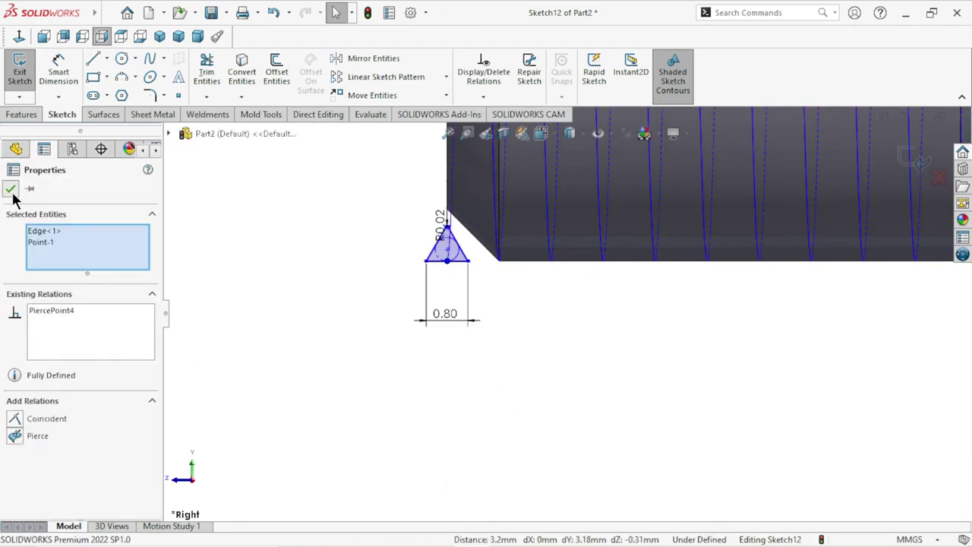
pyautogui.click(10, 189)
pyautogui.scroll(2, 433, 321)
pyautogui.scroll(2, 445, 310)
pyautogui.scroll(2, 445, 311)
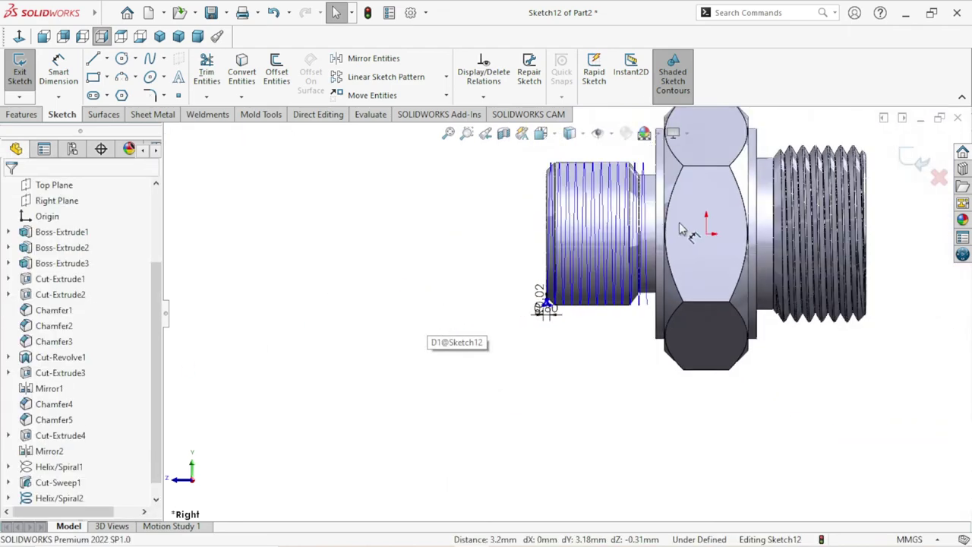
pyautogui.scroll(-2, 681, 230)
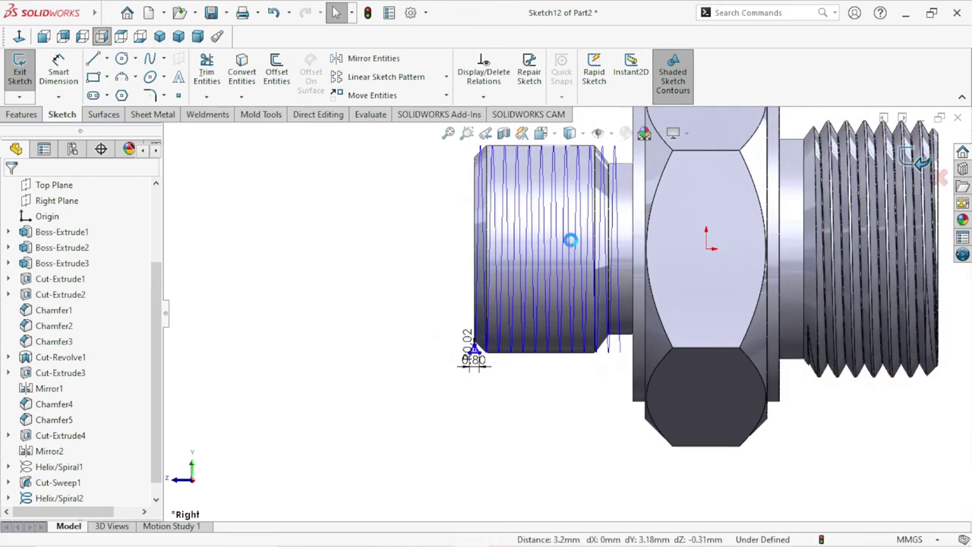
pyautogui.hotkey('ctrl', 'b')
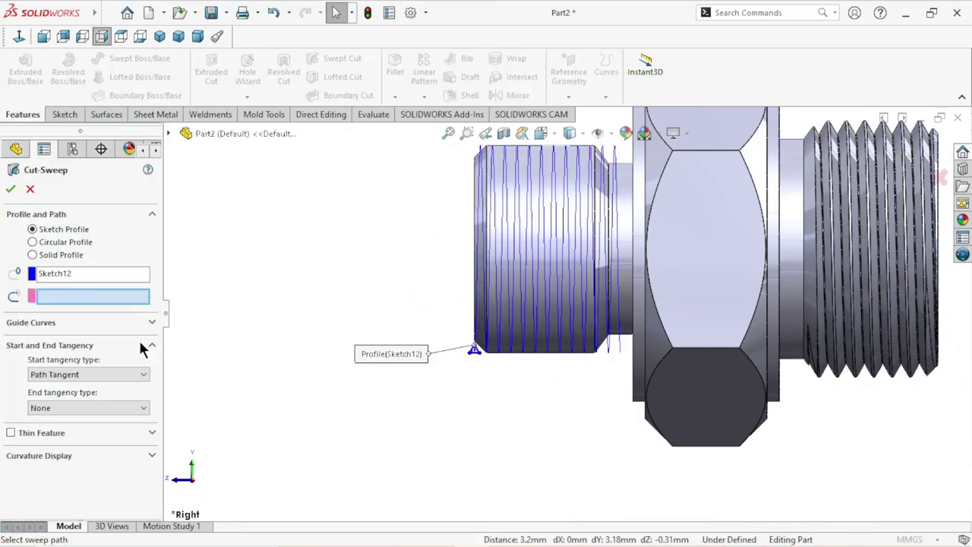
# Swept-cut Sketch12 along Helix/Spiral2 to thread the tube end.
pyautogui.scroll(-2, 546, 360)
pyautogui.scroll(-2, 432, 267)
pyautogui.scroll(-2, 358, 304)
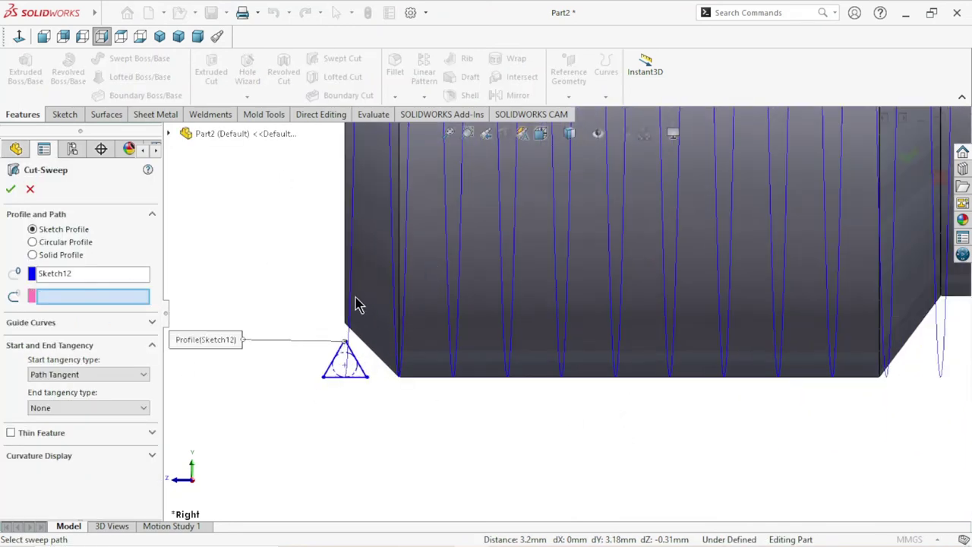
pyautogui.click(351, 298)
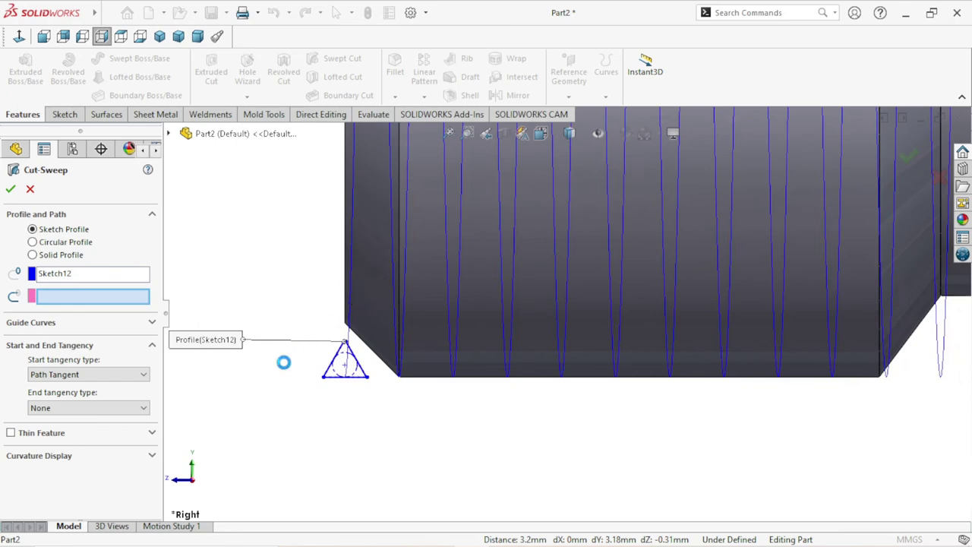
pyautogui.scroll(2, 336, 383)
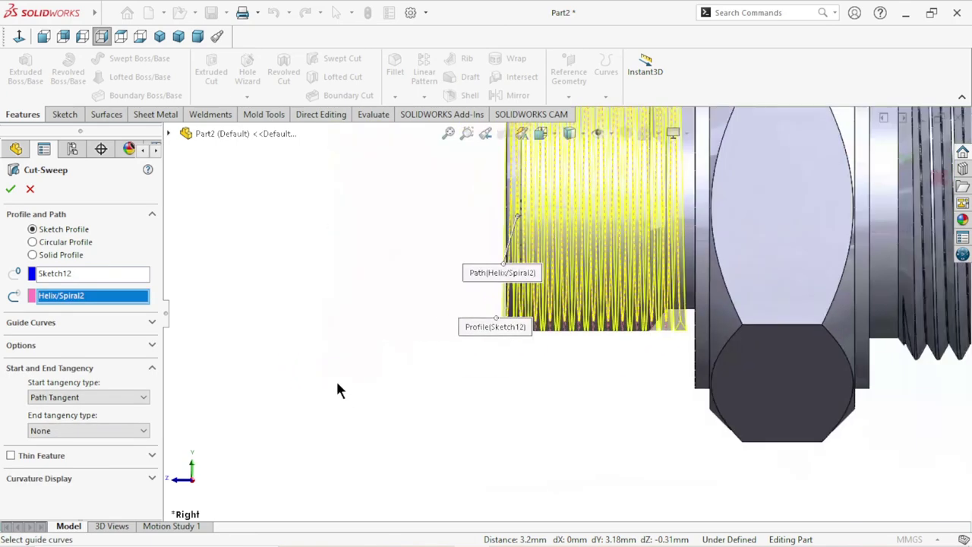
pyautogui.scroll(2, 586, 328)
pyautogui.scroll(1, 729, 216)
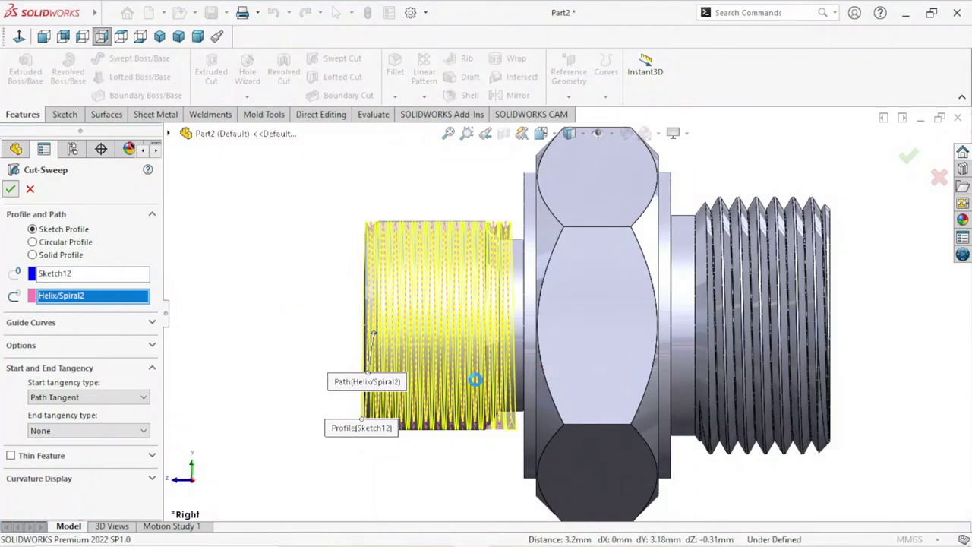
pyautogui.press('Return')
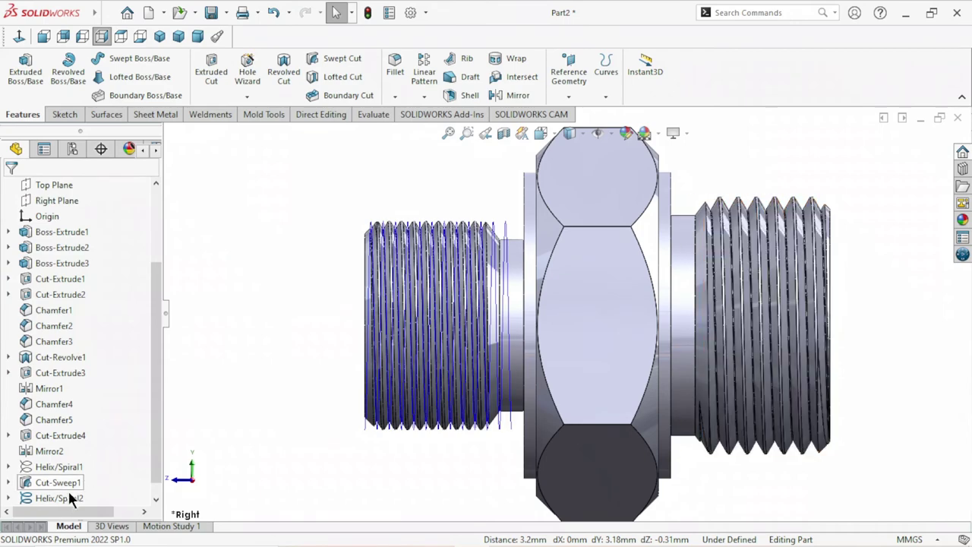
# Hide Helix/Spiral2 and orbit the fitting to an isometric angle showing both threaded ends.
pyautogui.click(71, 497)
pyautogui.click(81, 475)
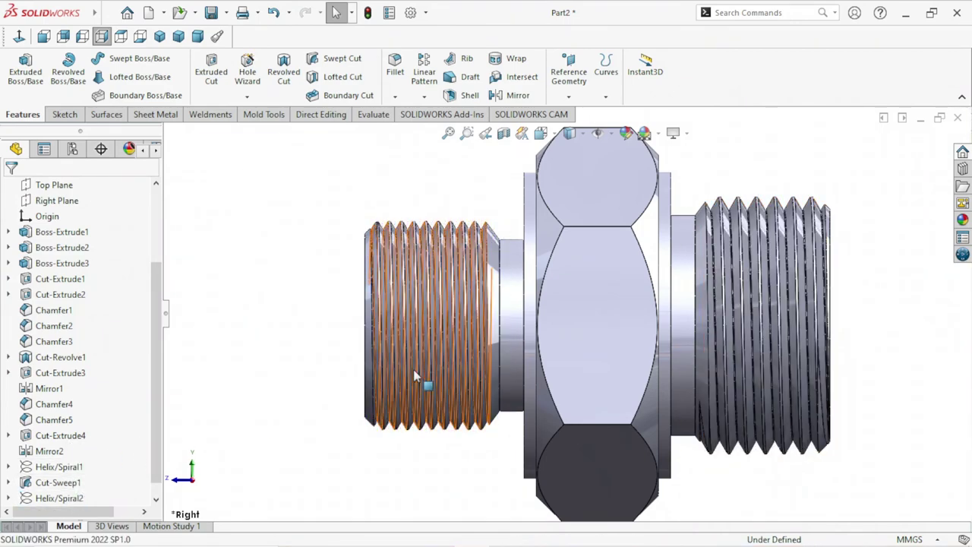
pyautogui.scroll(3, 317, 362)
pyautogui.moveTo(316, 363)
pyautogui.mouseDown(button='middle')
pyautogui.moveTo(359, 365)
pyautogui.moveTo(470, 440)
pyautogui.moveTo(521, 395)
pyautogui.moveTo(560, 217)
pyautogui.moveTo(541, 148)
pyautogui.moveTo(629, 169)
pyautogui.moveTo(706, 332)
pyautogui.mouseUp(button='middle')
pyautogui.scroll(-3, 704, 320)
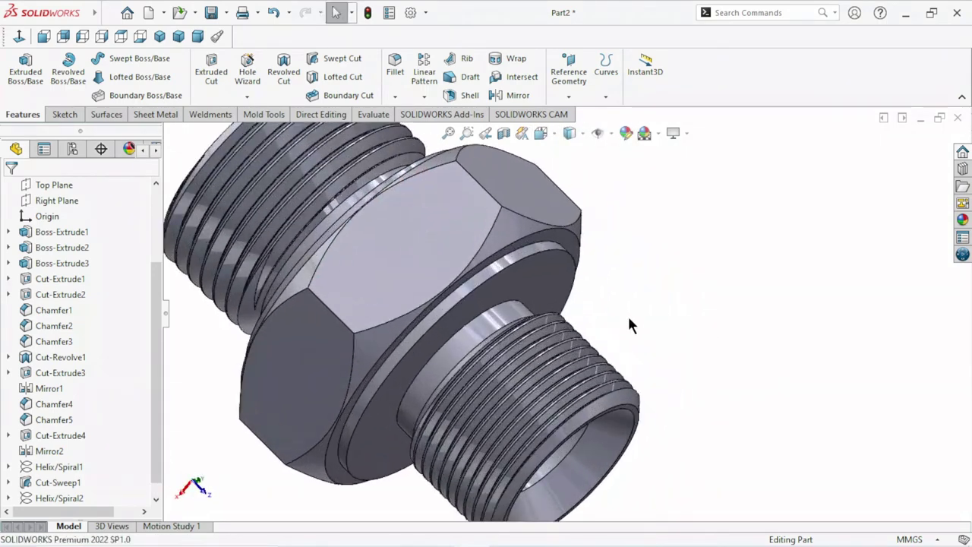
pyautogui.scroll(2, 627, 314)
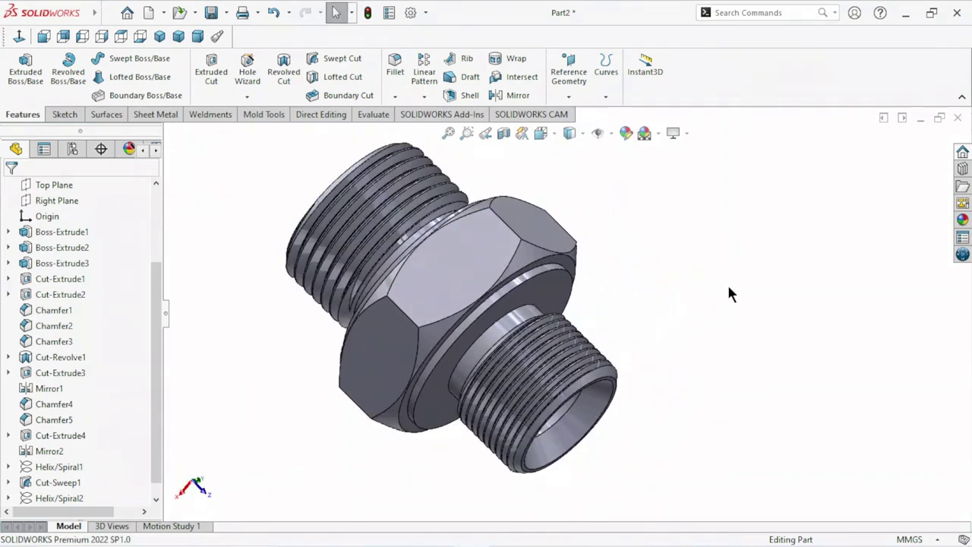
# Start a chamfer with a 0.5 mm distance.
pyautogui.click(397, 98)
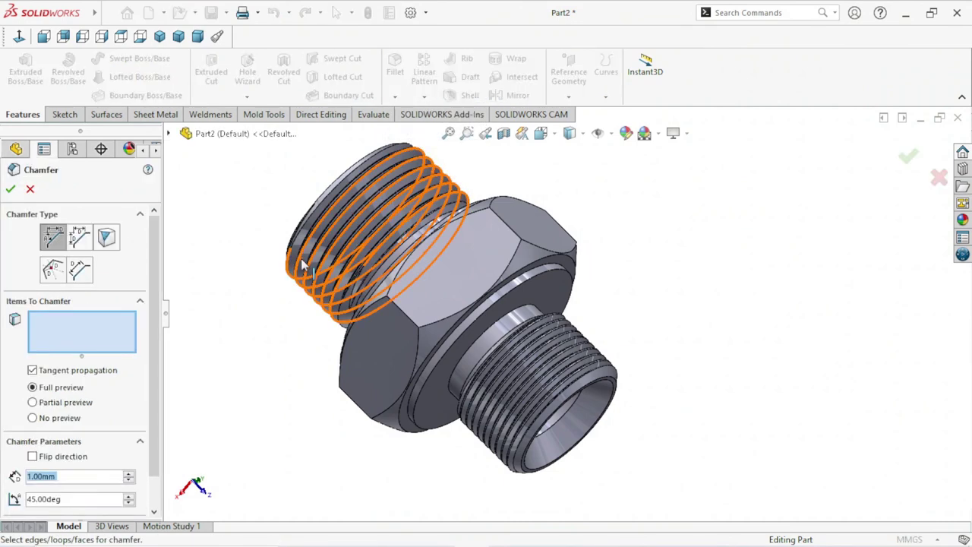
pyautogui.write('0.5')
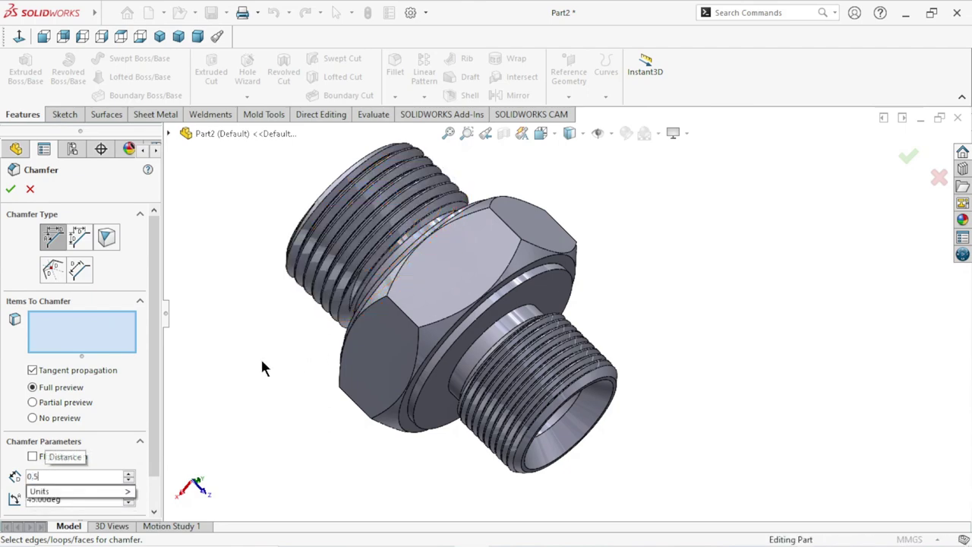
pyautogui.press('Return')
pyautogui.scroll(-5, 451, 372)
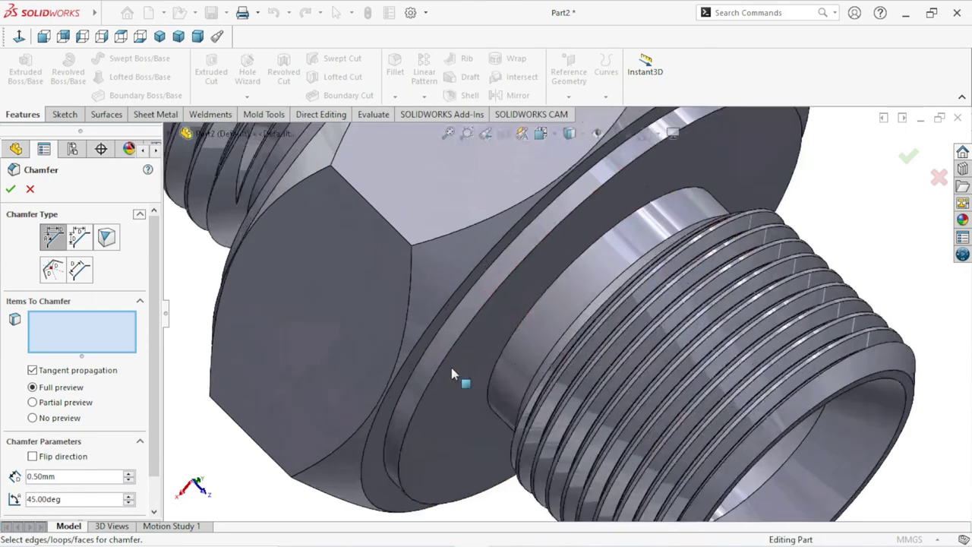
pyautogui.scroll(2, 511, 285)
# Chamfer both collar edges beside the hex nut at 0.5 mm × 45°.
pyautogui.click(507, 274)
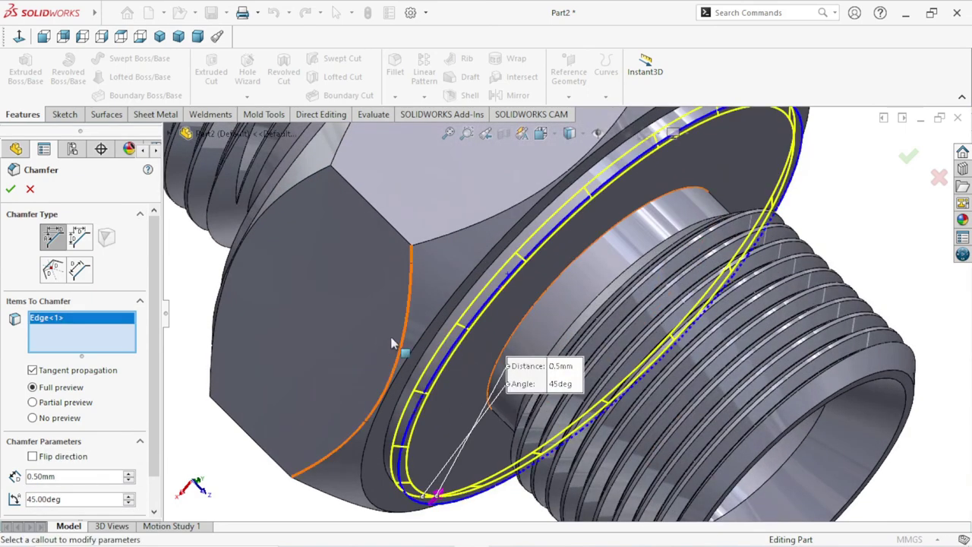
pyautogui.scroll(5, 397, 343)
pyautogui.moveTo(373, 290)
pyautogui.mouseDown(button='middle')
pyautogui.moveTo(421, 311)
pyautogui.moveTo(543, 248)
pyautogui.mouseUp(button='middle')
pyautogui.scroll(-5, 543, 248)
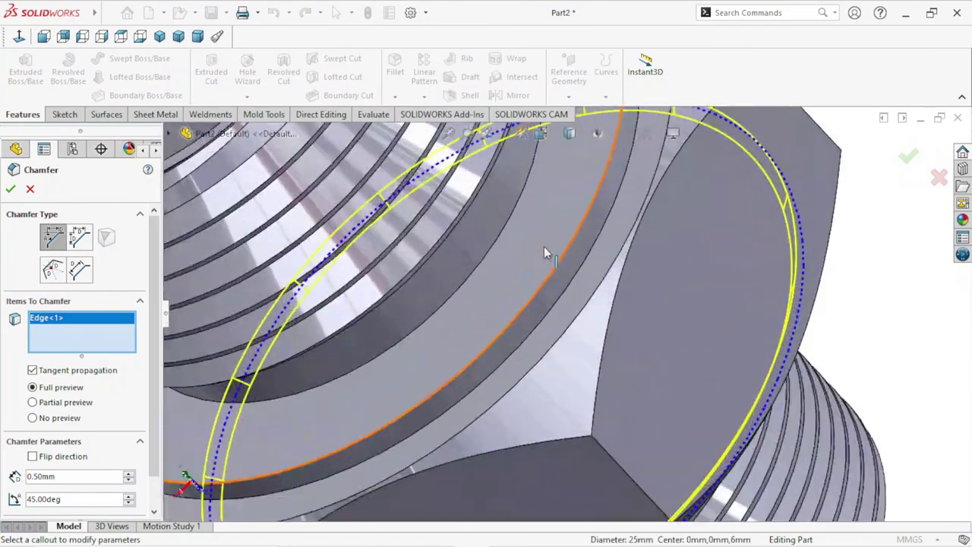
pyautogui.click(556, 270)
pyautogui.scroll(5, 499, 312)
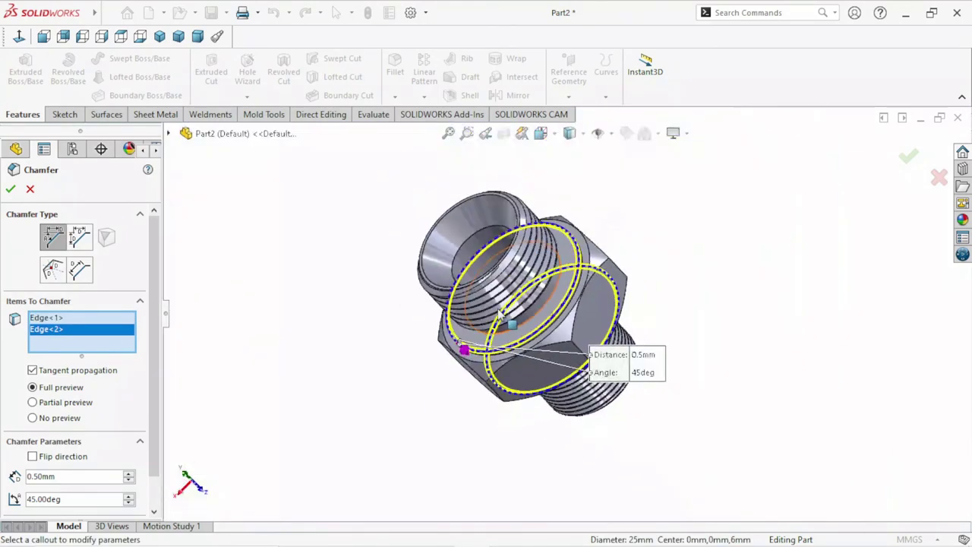
pyautogui.click(11, 190)
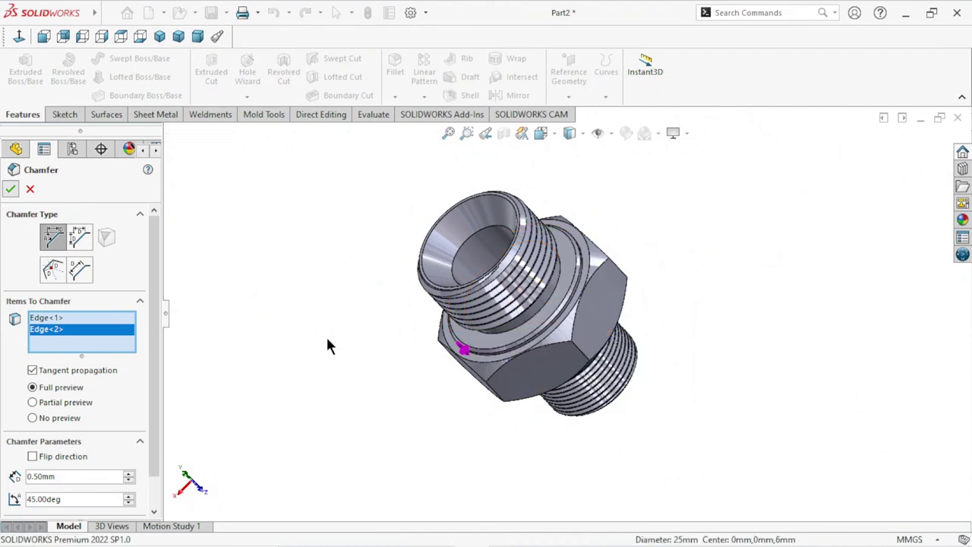
pyautogui.scroll(2, 691, 349)
pyautogui.moveTo(691, 349)
pyautogui.mouseDown(button='middle')
pyautogui.moveTo(684, 355)
pyautogui.moveTo(623, 202)
pyautogui.moveTo(481, 235)
pyautogui.moveTo(469, 406)
pyautogui.moveTo(544, 393)
pyautogui.mouseUp(button='middle')
pyautogui.scroll(-3, 547, 394)
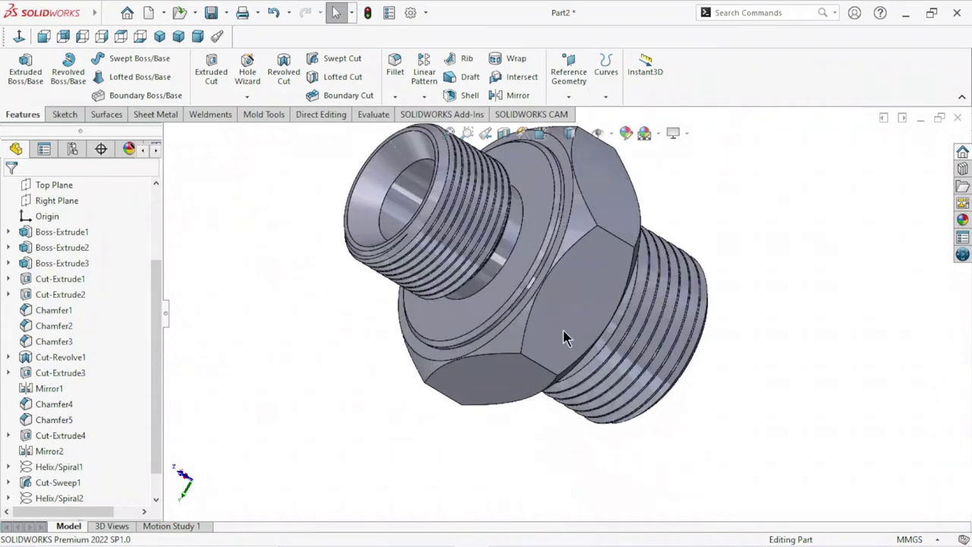
pyautogui.scroll(3, 547, 395)
pyautogui.moveTo(718, 243)
pyautogui.mouseDown(button='middle')
pyautogui.moveTo(707, 152)
pyautogui.moveTo(675, 314)
pyautogui.moveTo(543, 315)
pyautogui.mouseUp(button='middle')
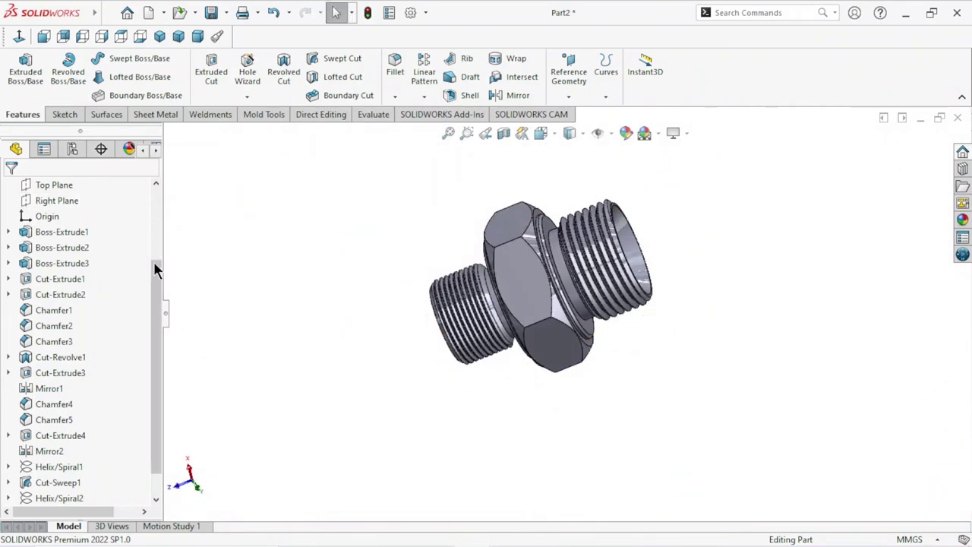
pyautogui.moveTo(155, 295); pyautogui.dragTo(140, 205)
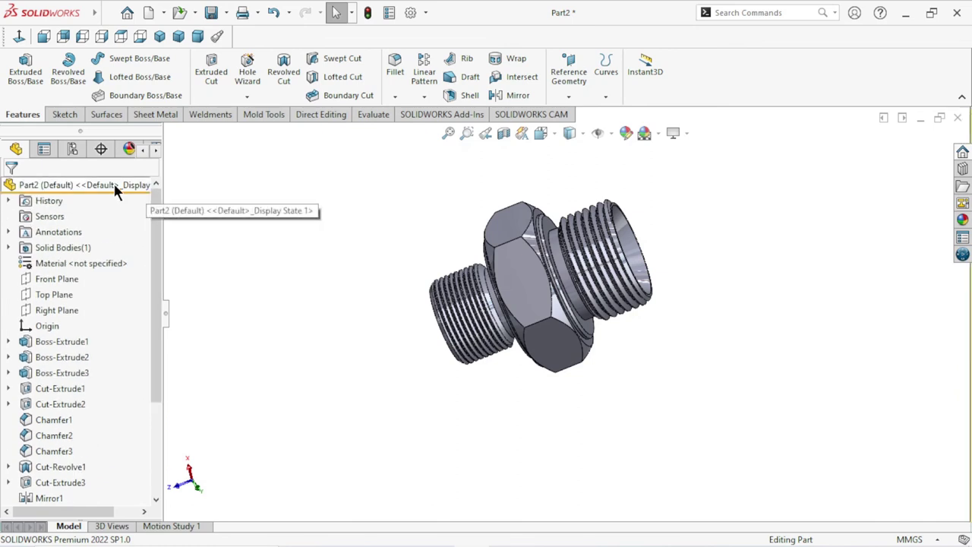
pyautogui.click(115, 186)
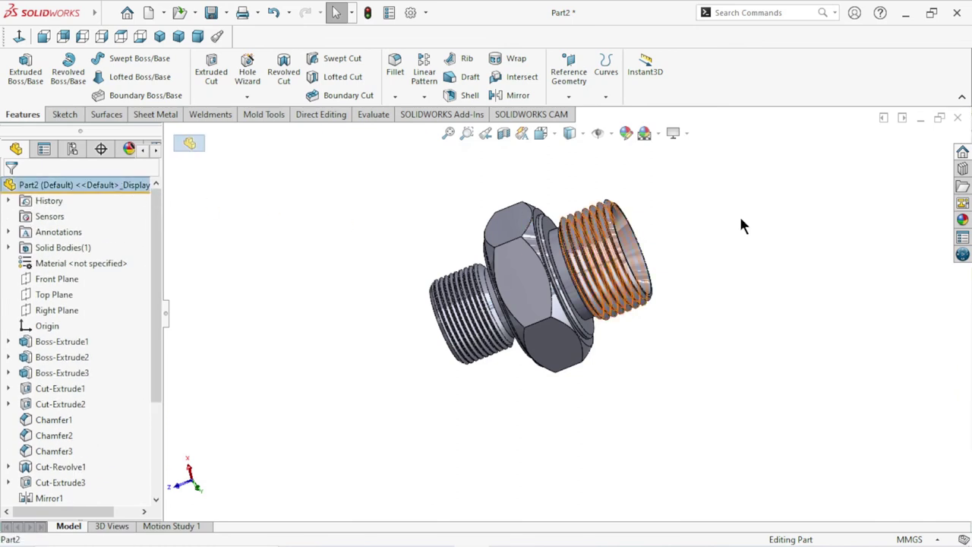
# Apply the polished brass appearance from Metal > Brass to the entire fitting.
pyautogui.click(962, 219)
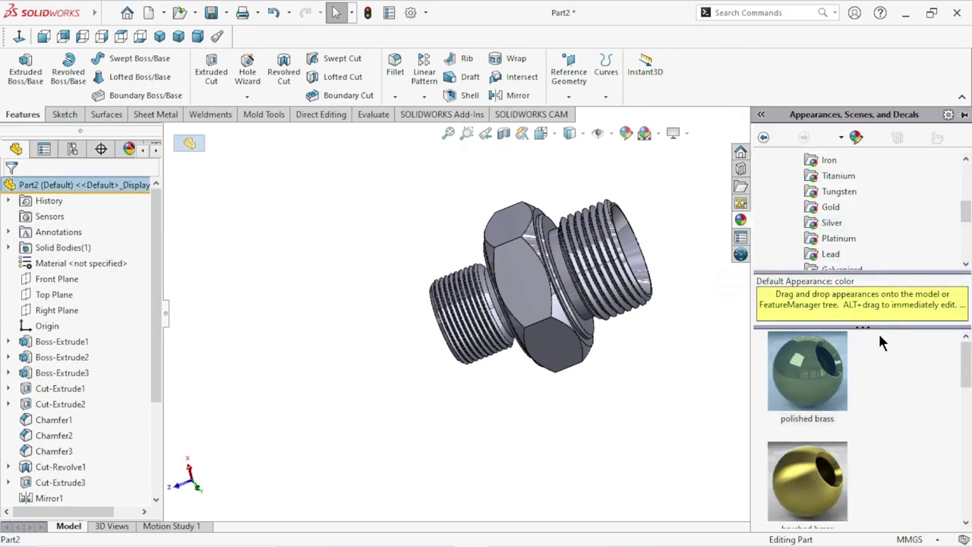
pyautogui.scroll(3, 858, 212)
pyautogui.scroll(1, 858, 212)
pyautogui.click(778, 192)
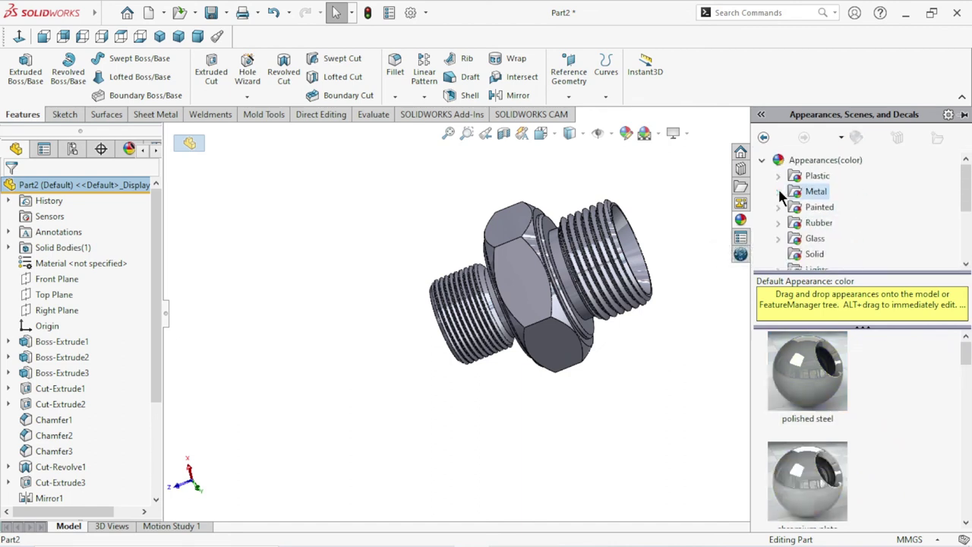
pyautogui.click(778, 192)
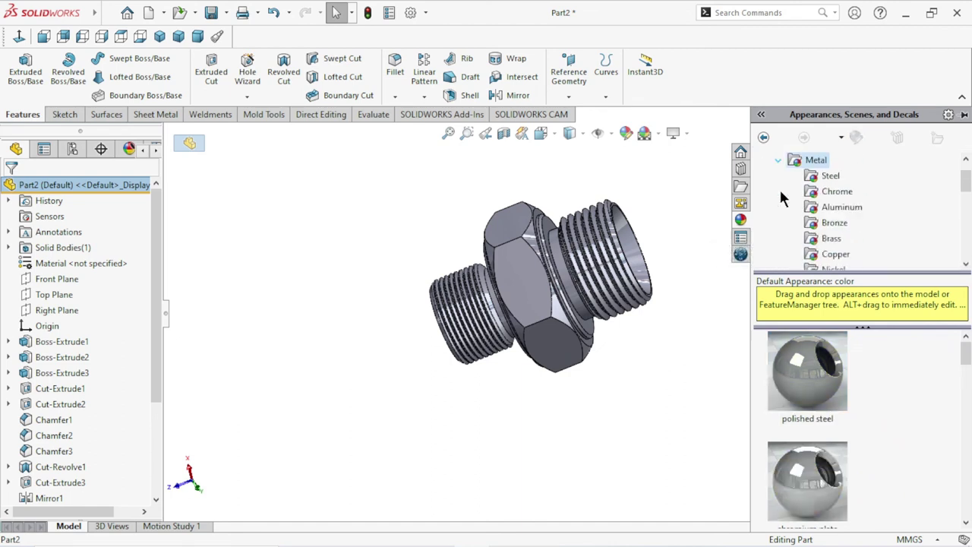
pyautogui.click(837, 240)
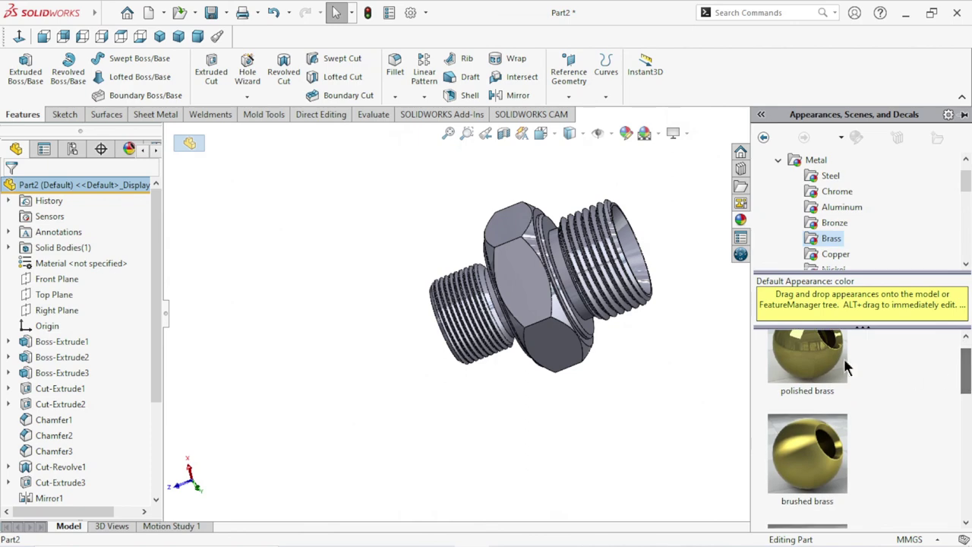
pyautogui.doubleClick(806, 370)
pyautogui.moveTo(636, 353)
pyautogui.mouseDown(button='middle')
pyautogui.moveTo(486, 341)
pyautogui.moveTo(393, 371)
pyautogui.mouseUp(button='middle')
# Inspect the brass fitting from the isometric, front, back and right standard views.
pyautogui.scroll(-3, 597, 293)
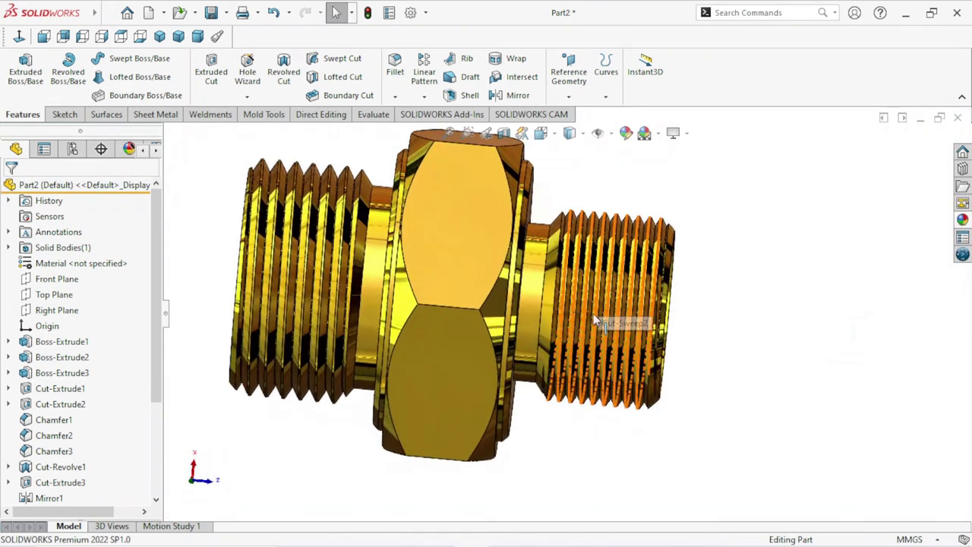
pyautogui.scroll(3, 592, 327)
pyautogui.moveTo(592, 327)
pyautogui.mouseDown(button='middle')
pyautogui.moveTo(675, 318)
pyautogui.moveTo(750, 290)
pyautogui.moveTo(718, 390)
pyautogui.moveTo(600, 373)
pyautogui.moveTo(510, 277)
pyautogui.moveTo(419, 241)
pyautogui.moveTo(338, 332)
pyautogui.moveTo(377, 229)
pyautogui.moveTo(337, 371)
pyautogui.moveTo(413, 390)
pyautogui.moveTo(395, 357)
pyautogui.mouseUp(button='middle')
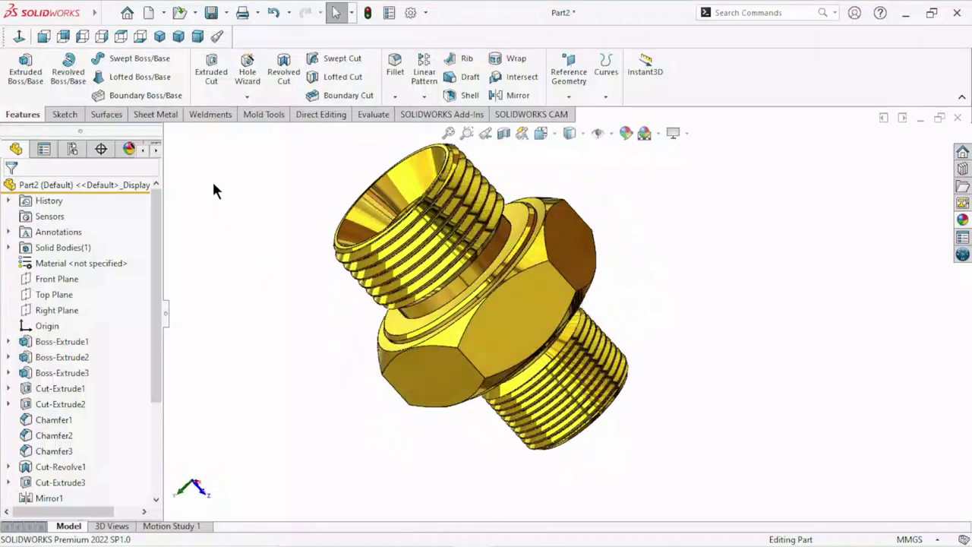
pyautogui.click(154, 37)
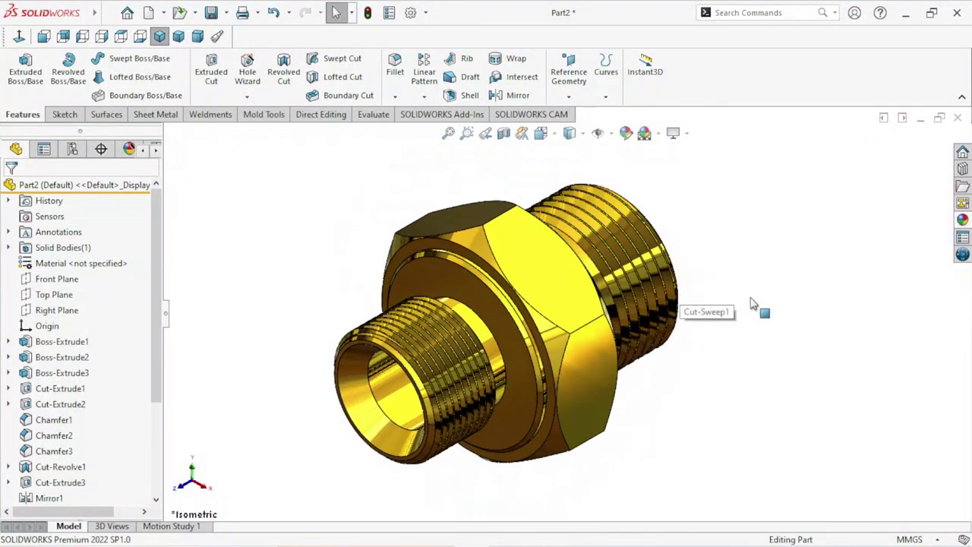
pyautogui.moveTo(752, 304); pyautogui.dragTo(706, 297, button='middle')
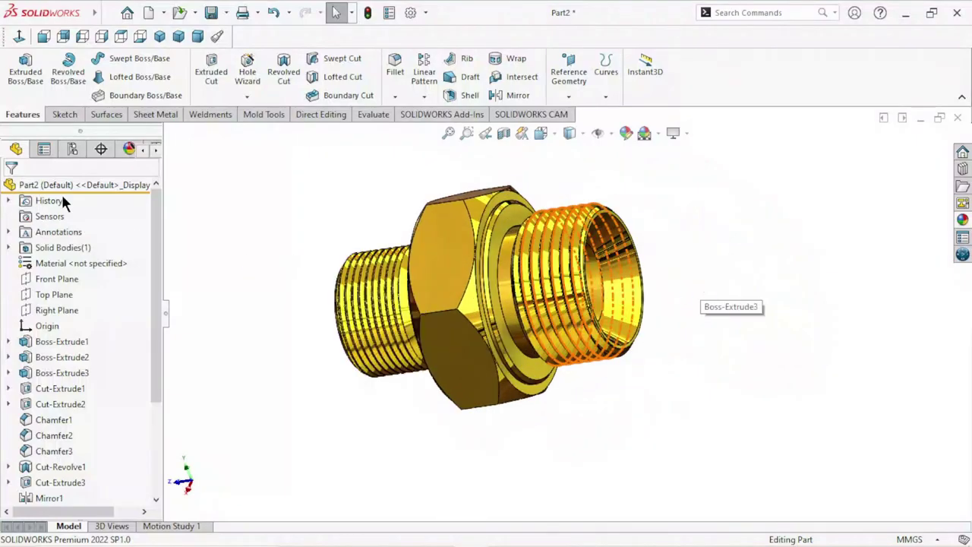
pyautogui.click(44, 36)
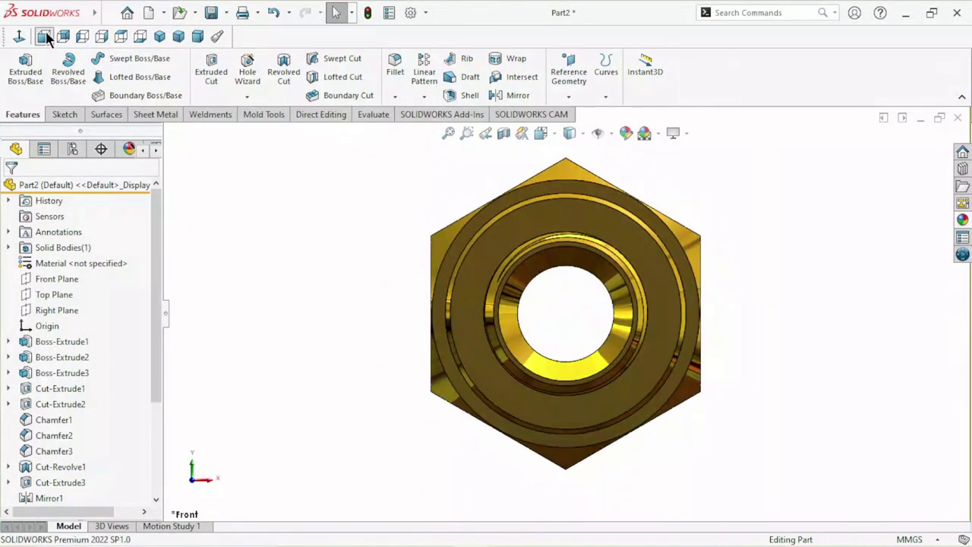
pyautogui.click(64, 36)
pyautogui.click(82, 36)
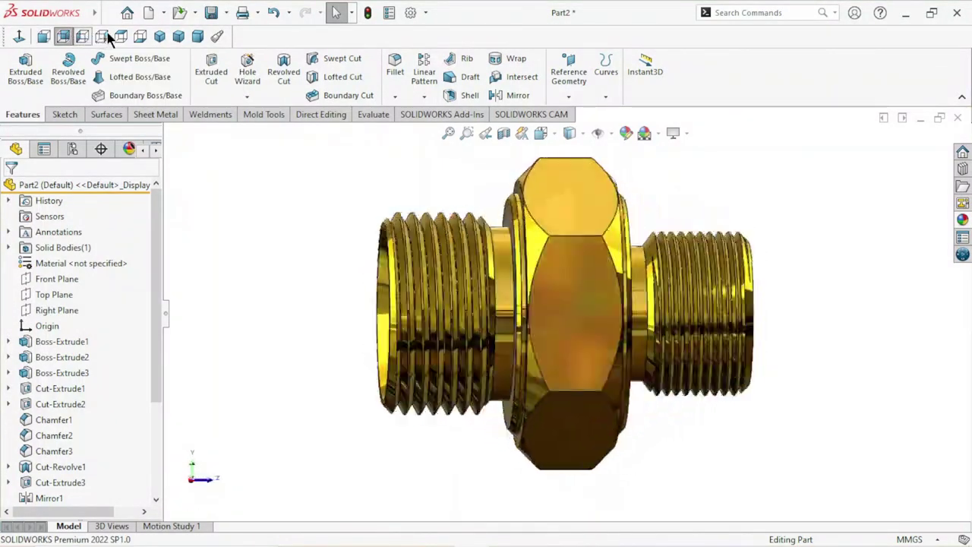
pyautogui.click(101, 37)
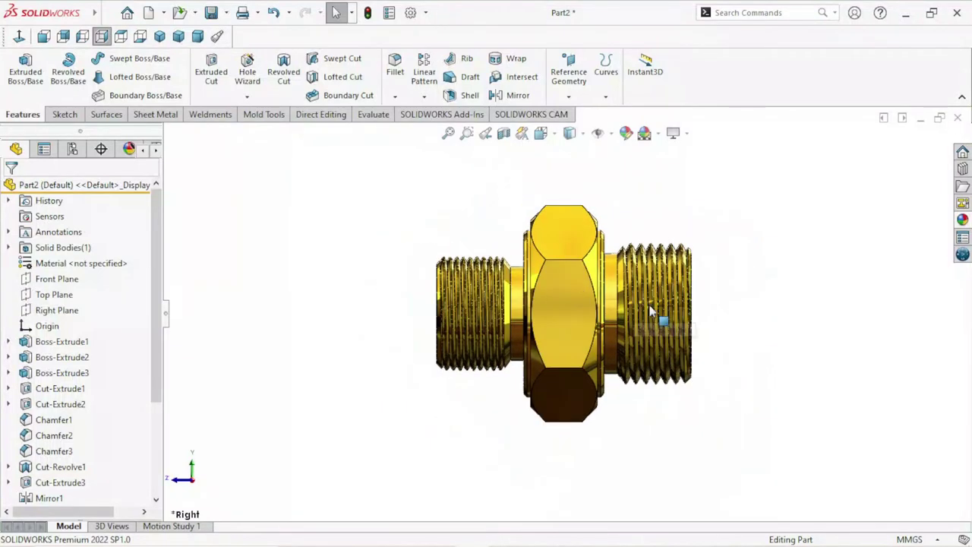
pyautogui.scroll(-2, 641, 298)
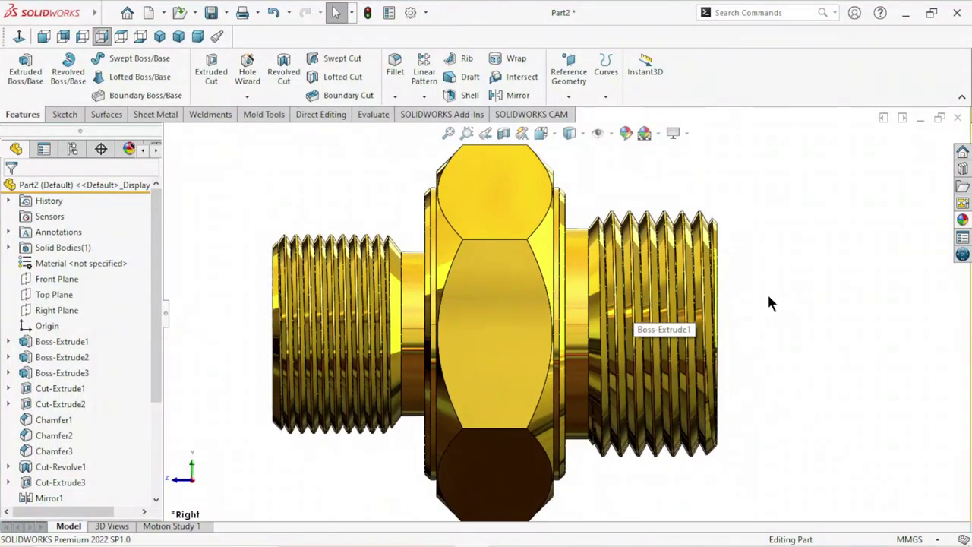
pyautogui.moveTo(767, 291)
pyautogui.mouseDown(button='middle')
pyautogui.moveTo(705, 375)
pyautogui.moveTo(746, 462)
pyautogui.moveTo(779, 390)
pyautogui.moveTo(755, 315)
pyautogui.moveTo(712, 404)
pyautogui.moveTo(727, 390)
pyautogui.moveTo(562, 373)
pyautogui.moveTo(568, 384)
pyautogui.moveTo(499, 257)
pyautogui.moveTo(742, 359)
pyautogui.moveTo(681, 341)
pyautogui.moveTo(707, 357)
pyautogui.mouseUp(button='middle')
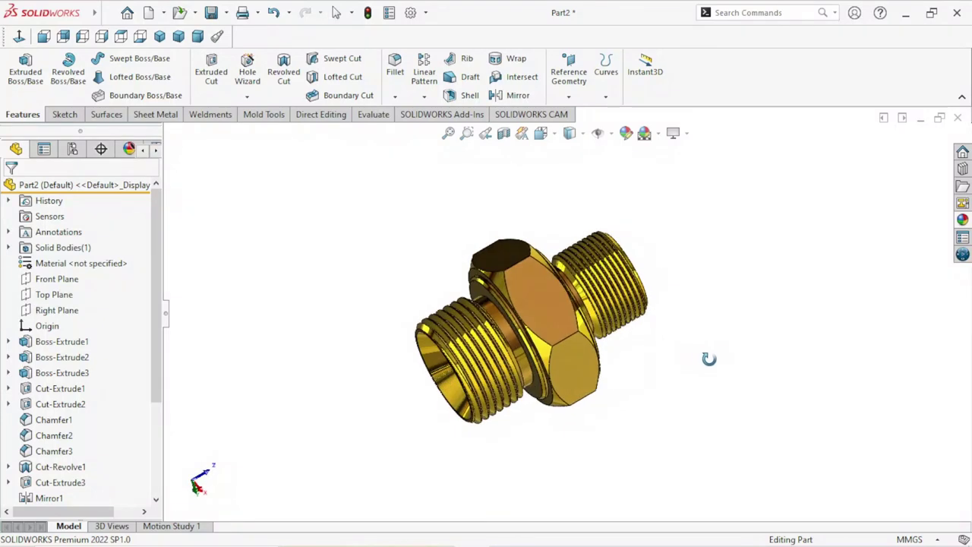
# Set the display style to Shaded without edge lines.
pyautogui.scroll(-1, 608, 349)
pyautogui.scroll(-3, 586, 346)
pyautogui.scroll(-1, 583, 334)
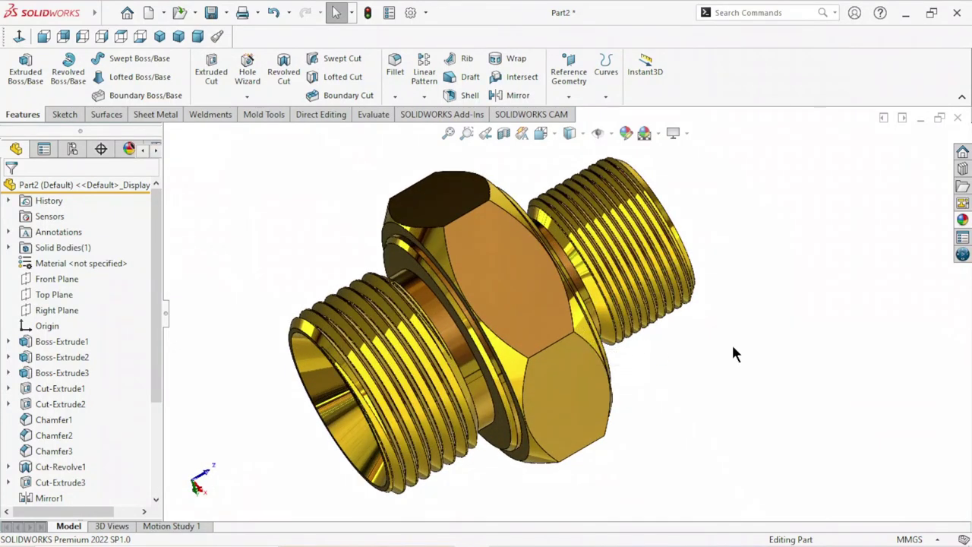
pyautogui.click(583, 133)
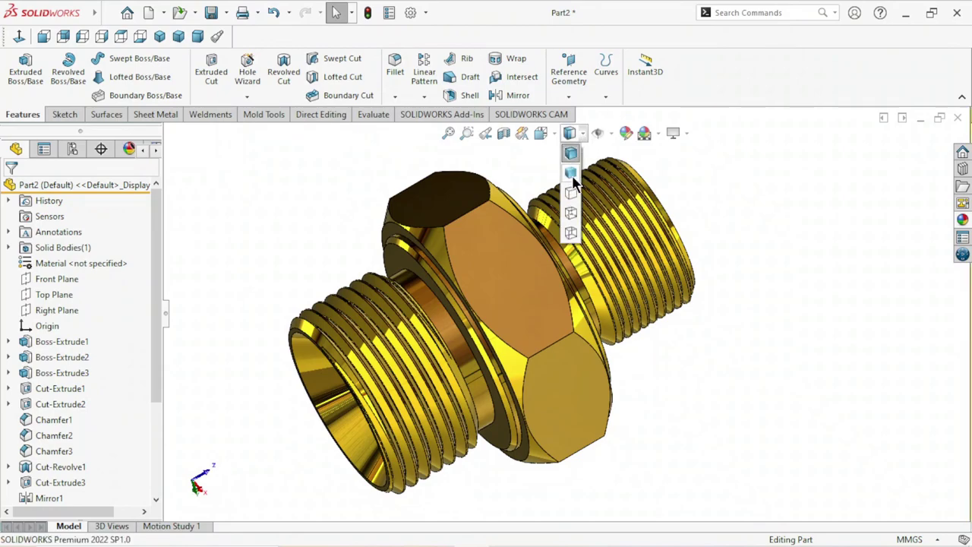
pyautogui.click(570, 175)
pyautogui.moveTo(635, 312); pyautogui.dragTo(757, 372, button='middle')
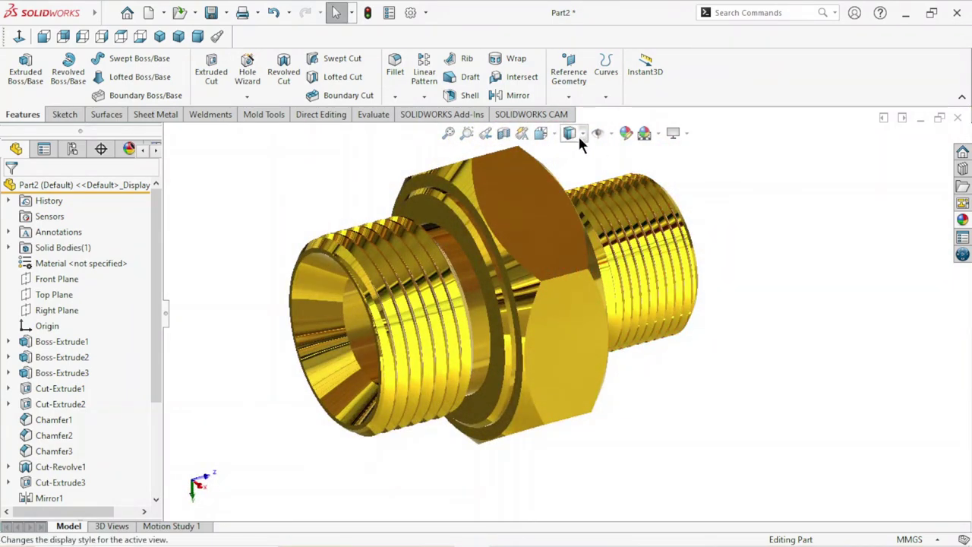
pyautogui.click(583, 133)
pyautogui.click(577, 154)
# Return the fitting to the isometric view and zoom in.
pyautogui.moveTo(598, 293)
pyautogui.mouseDown(button='middle')
pyautogui.moveTo(716, 258)
pyautogui.moveTo(716, 376)
pyautogui.mouseUp(button='middle')
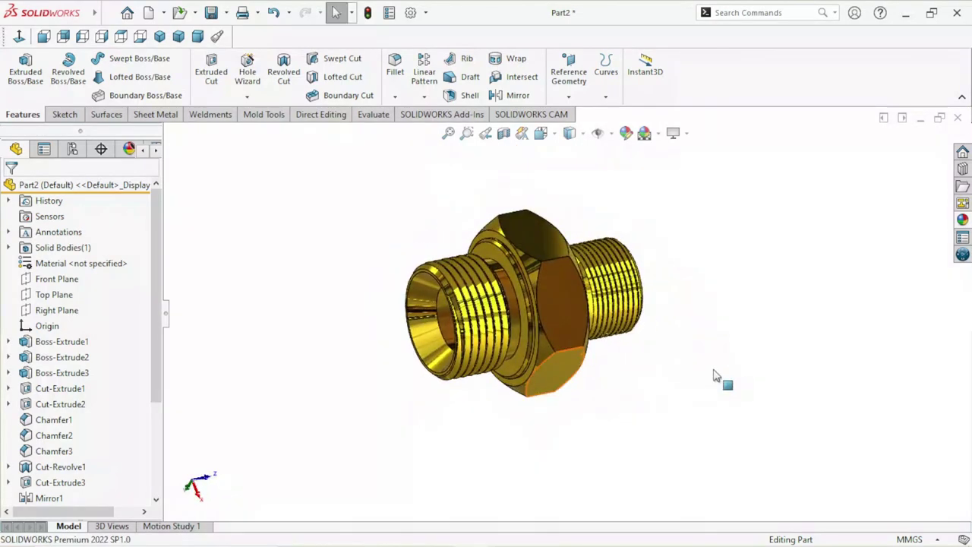
pyautogui.click(160, 36)
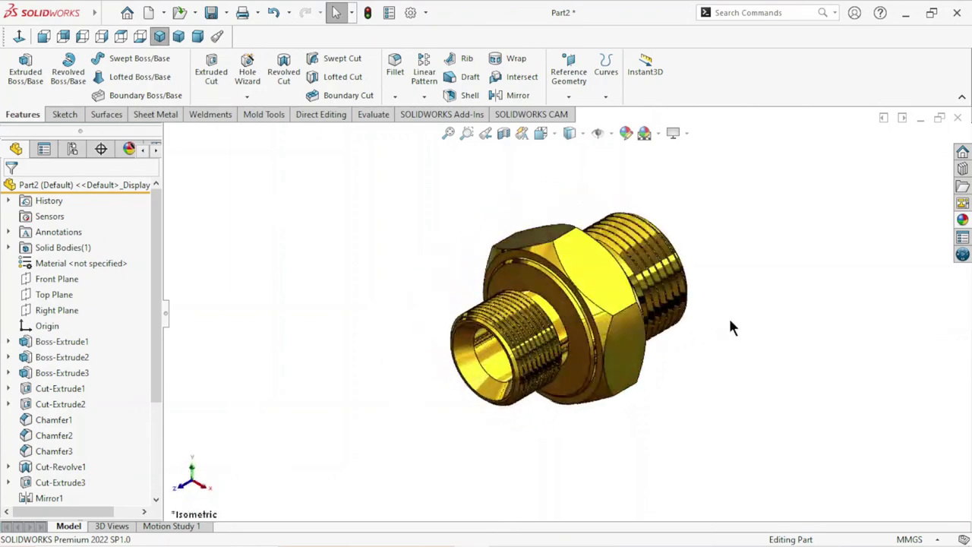
pyautogui.scroll(-3, 728, 316)
pyautogui.scroll(-3, 767, 316)
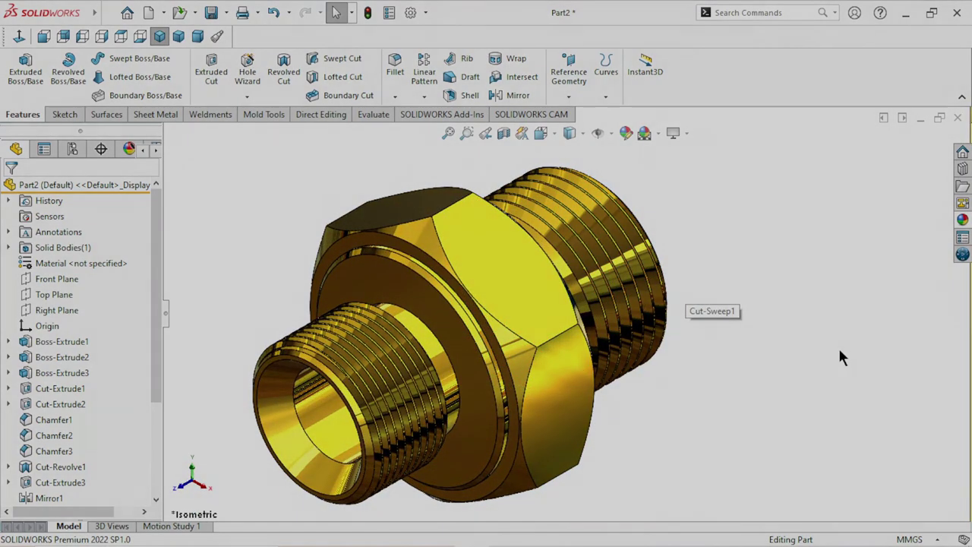